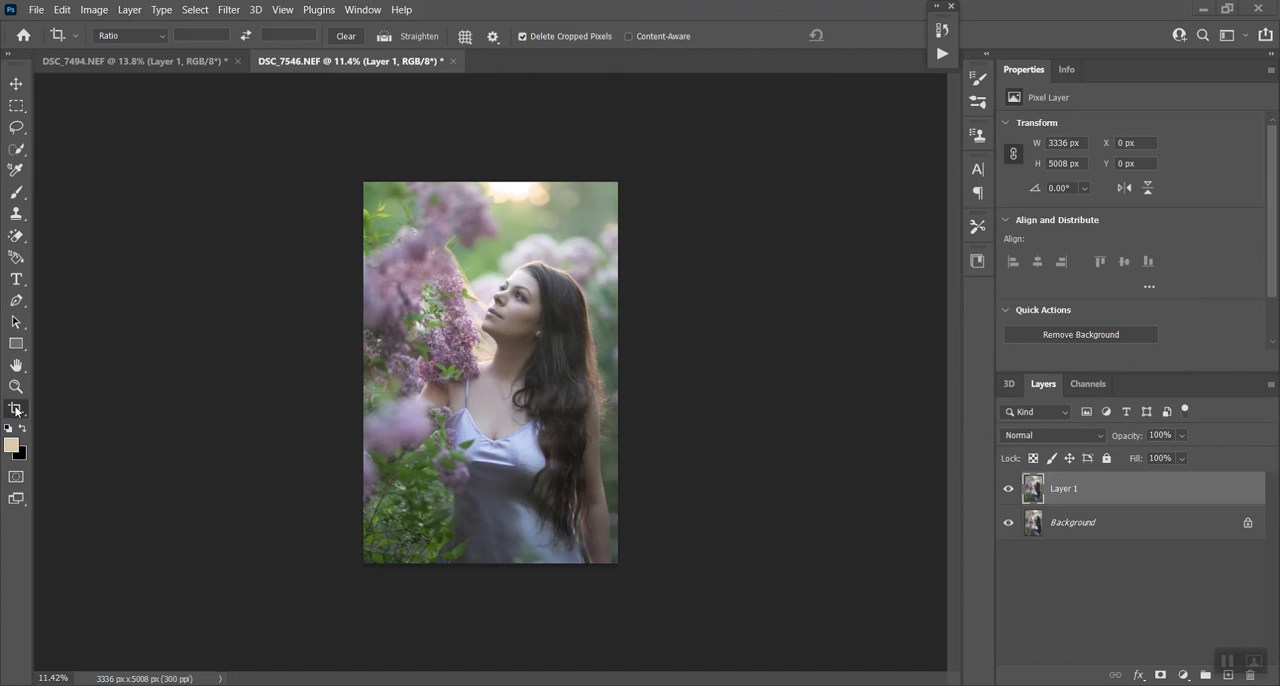
- Extend the portrait's canvas on its right side with the Crop tool to a total width of 4506 px
left_click(562, 392)
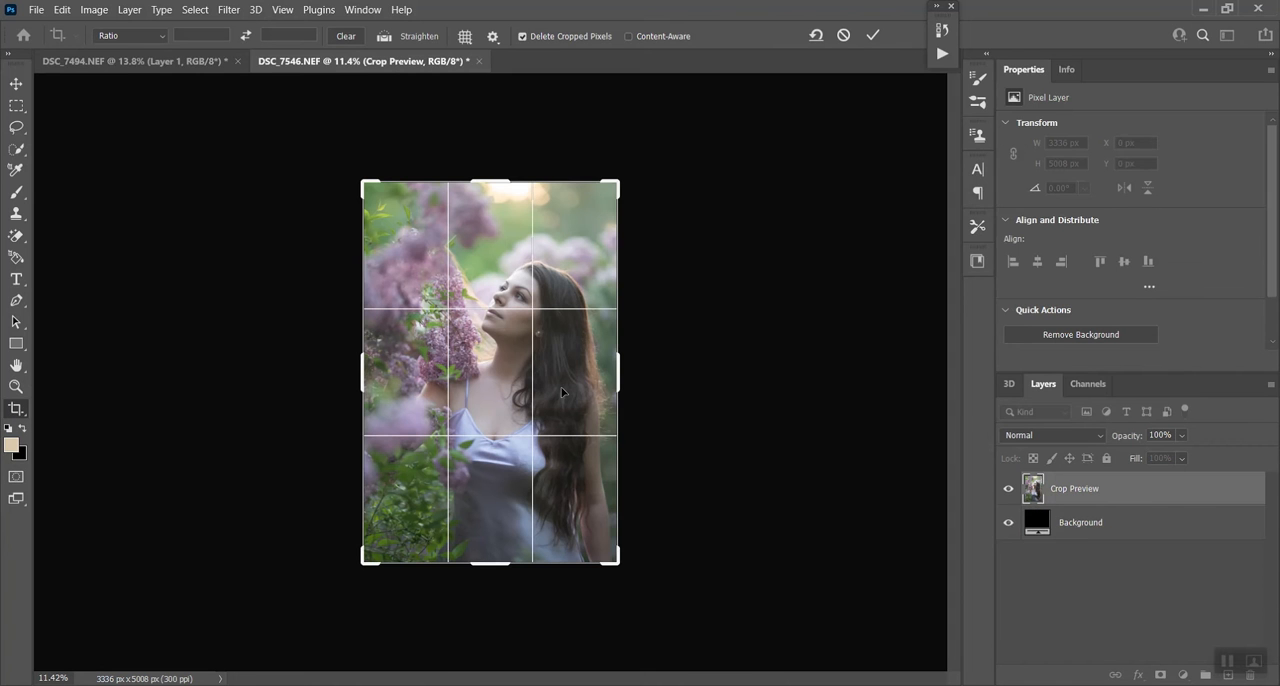
left_click_drag(619, 370, 664, 370)
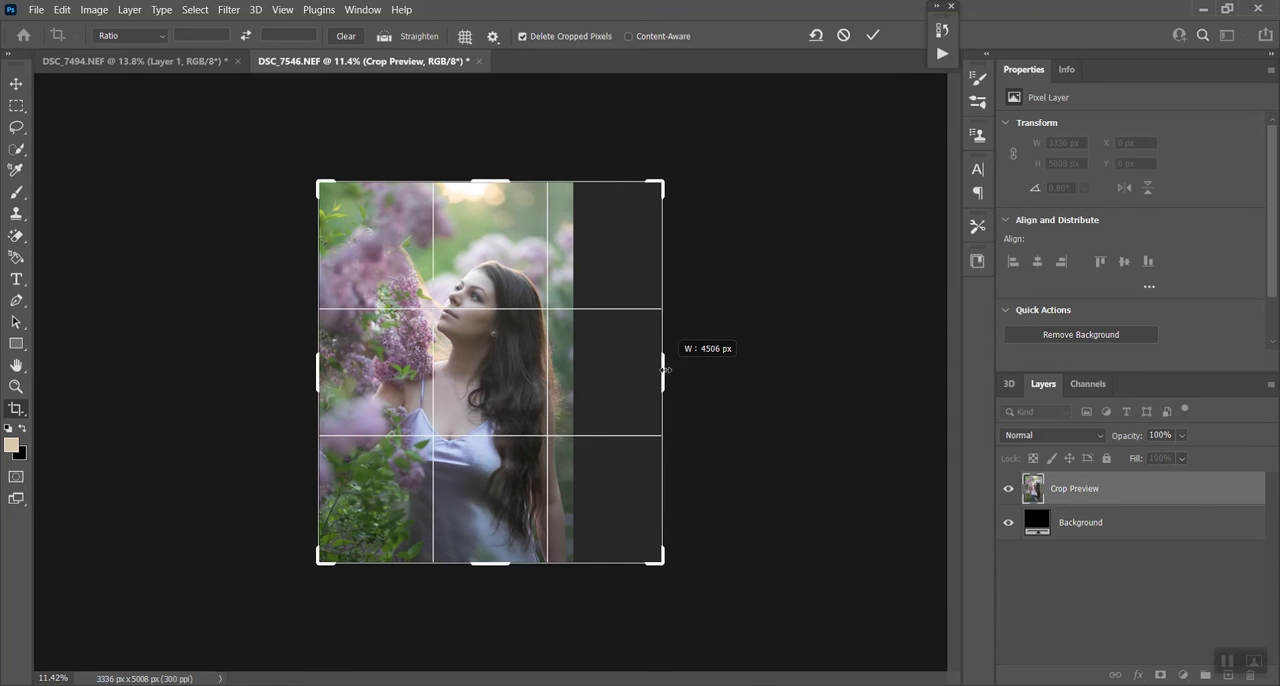
left_click_drag(664, 370, 664, 370)
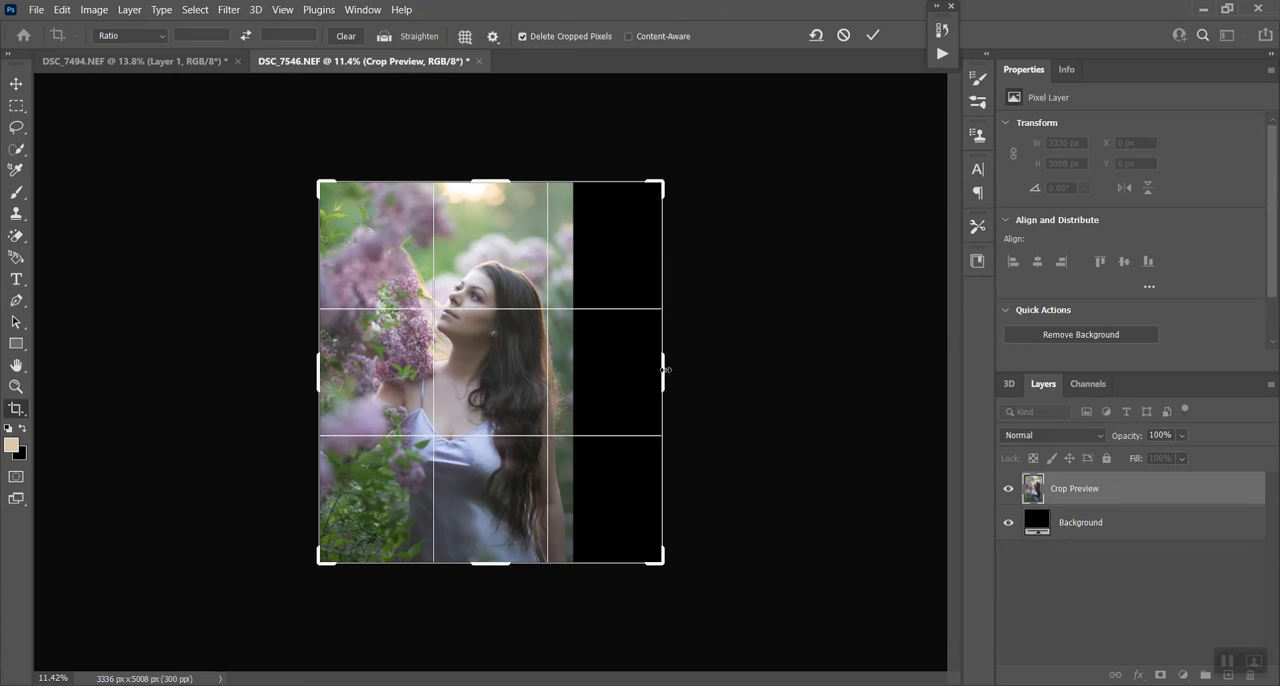
left_click(875, 36)
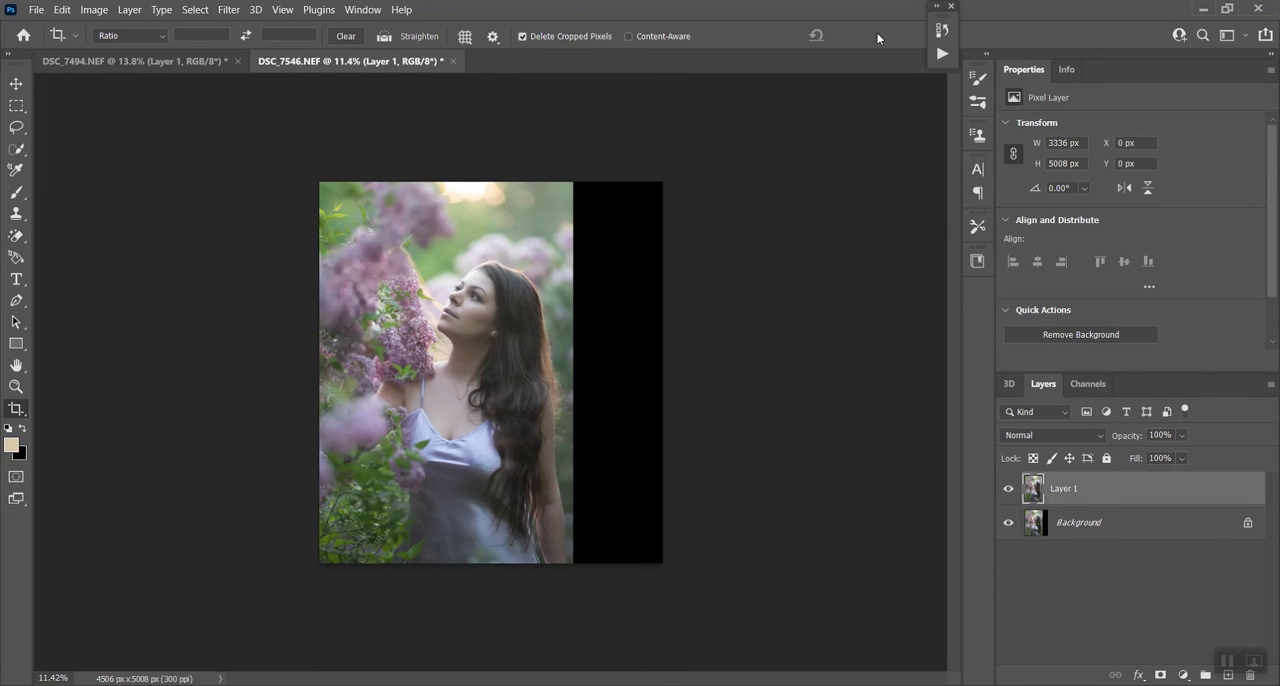
- Copy the entire lilac photo from DSC_7494.NEF and paste it as a new layer into the portrait DSC_7546.NEF
left_click(163, 66)
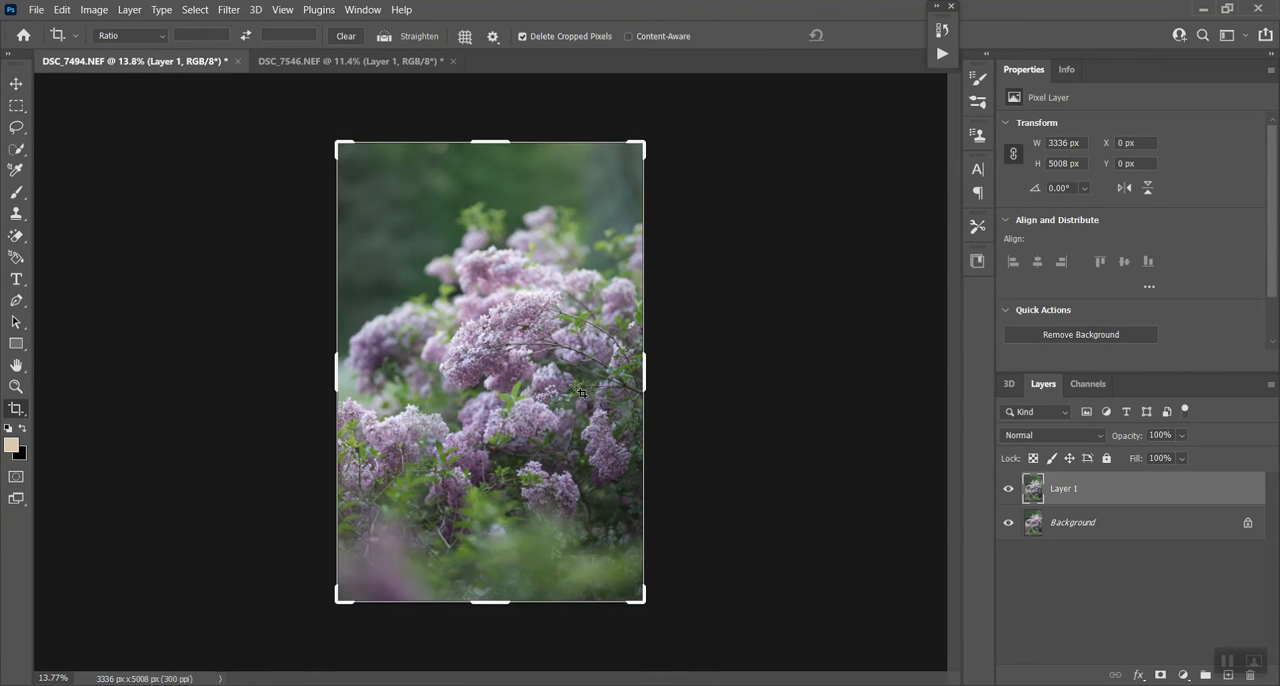
left_click(16, 110)
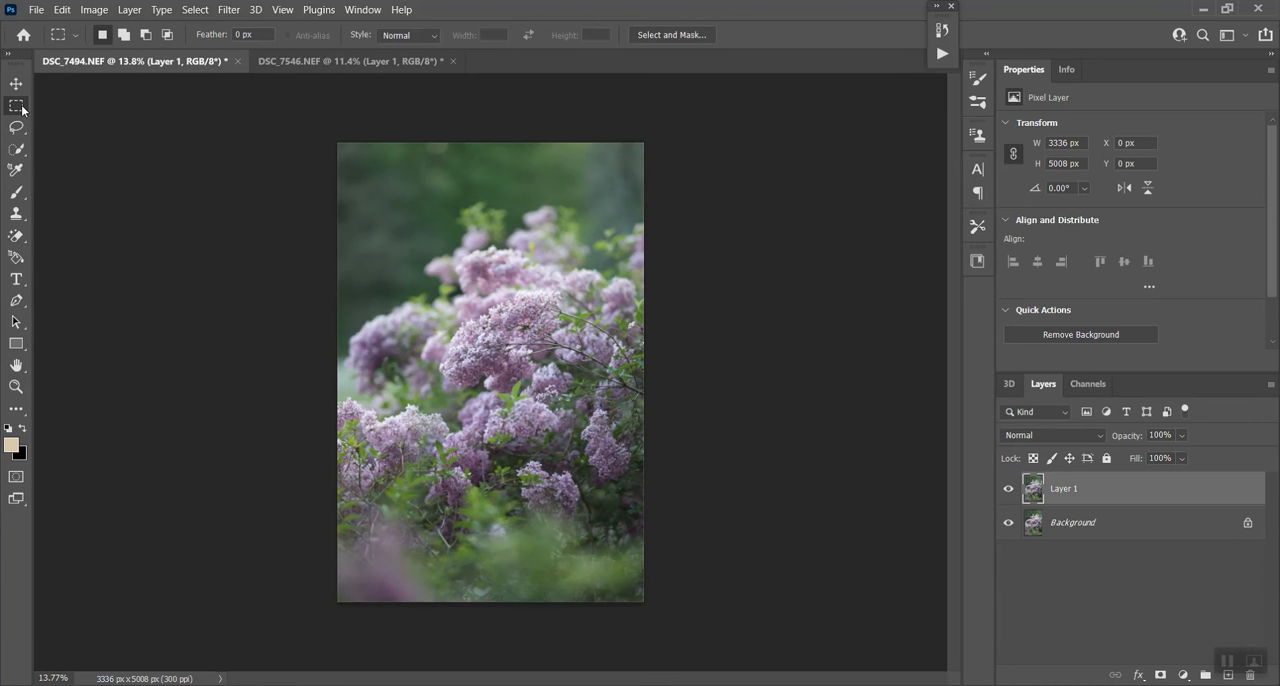
left_click_drag(310, 104, 750, 660)
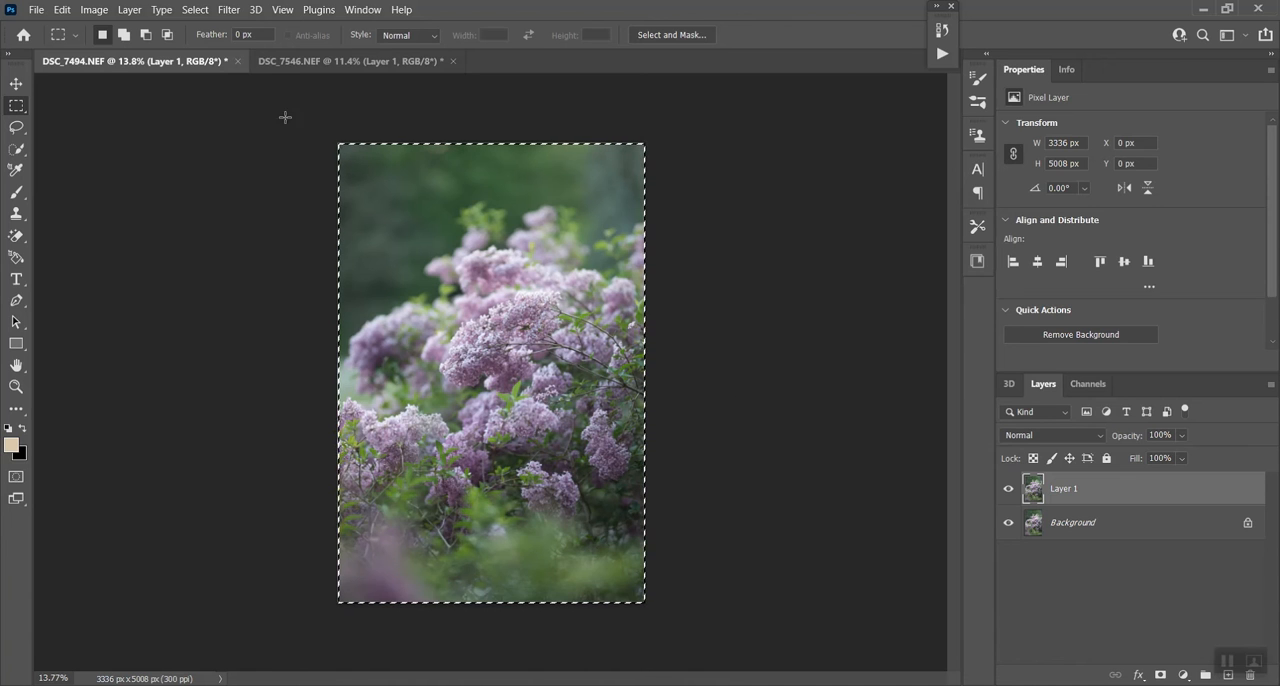
left_click(306, 65)
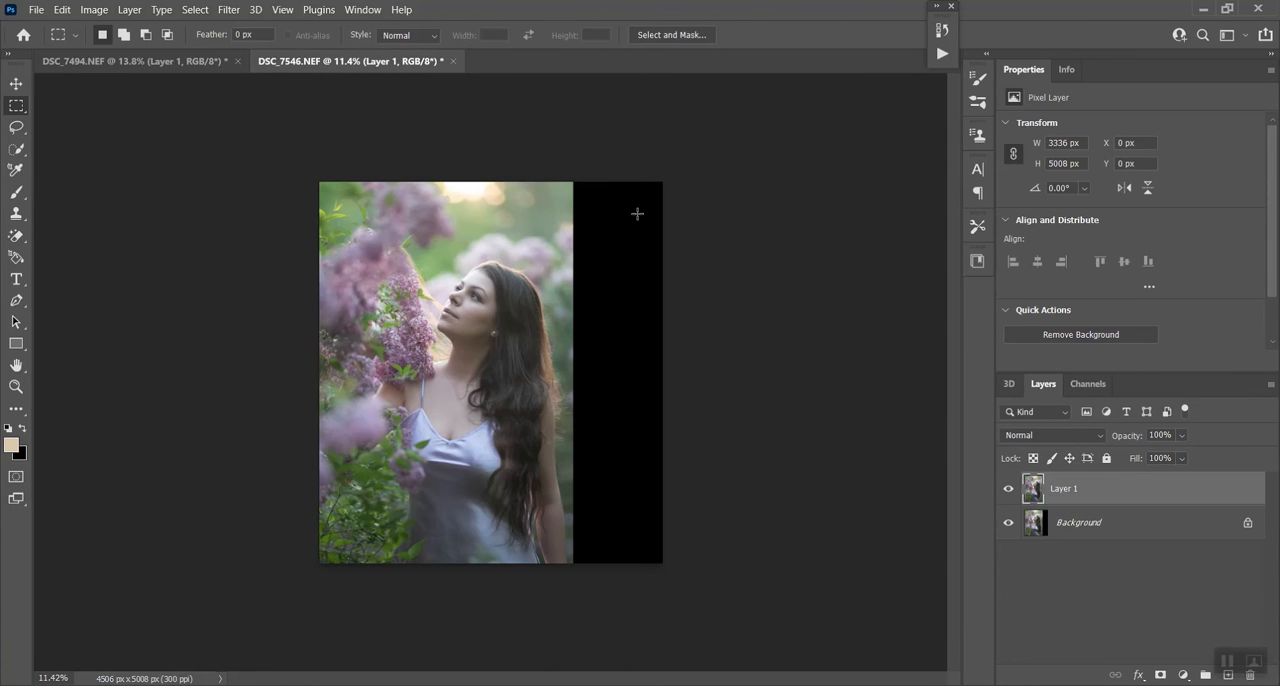
key("ctrl+v")
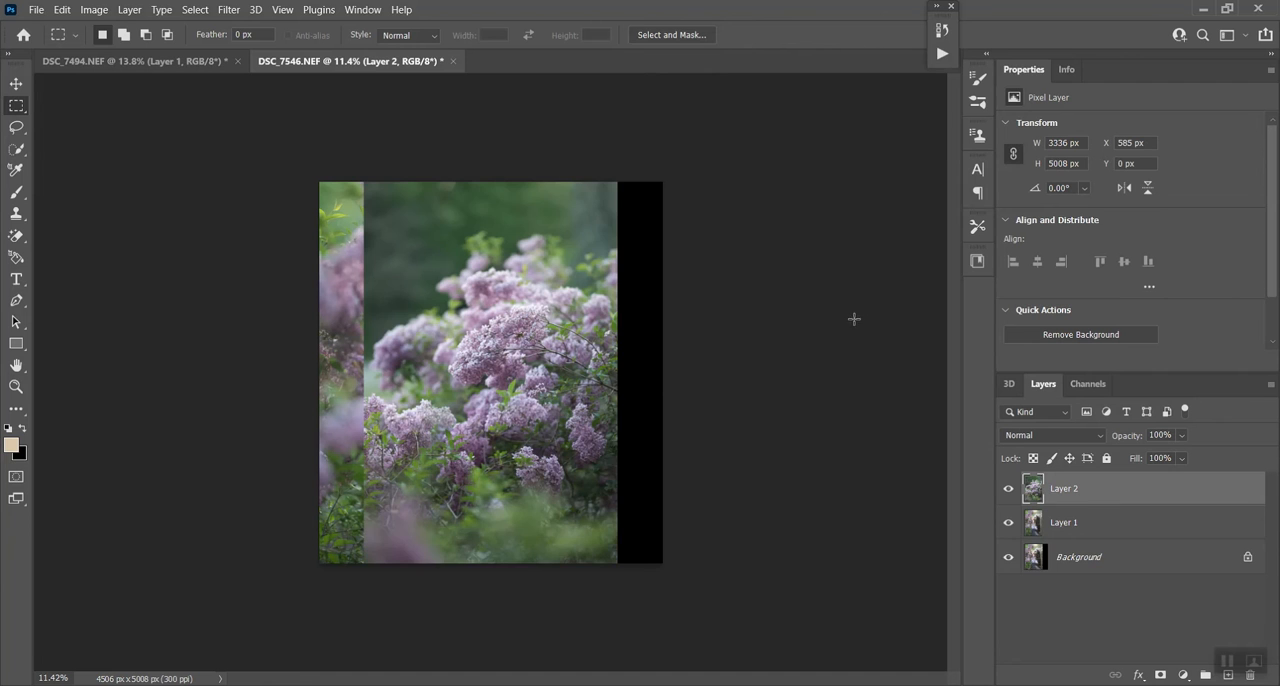
- Move the lilac layer right to about X 2003 px, aligning it at 49% opacity, and restore its opacity to 100%
left_click(16, 84)
left_click_drag(513, 362, 630, 385)
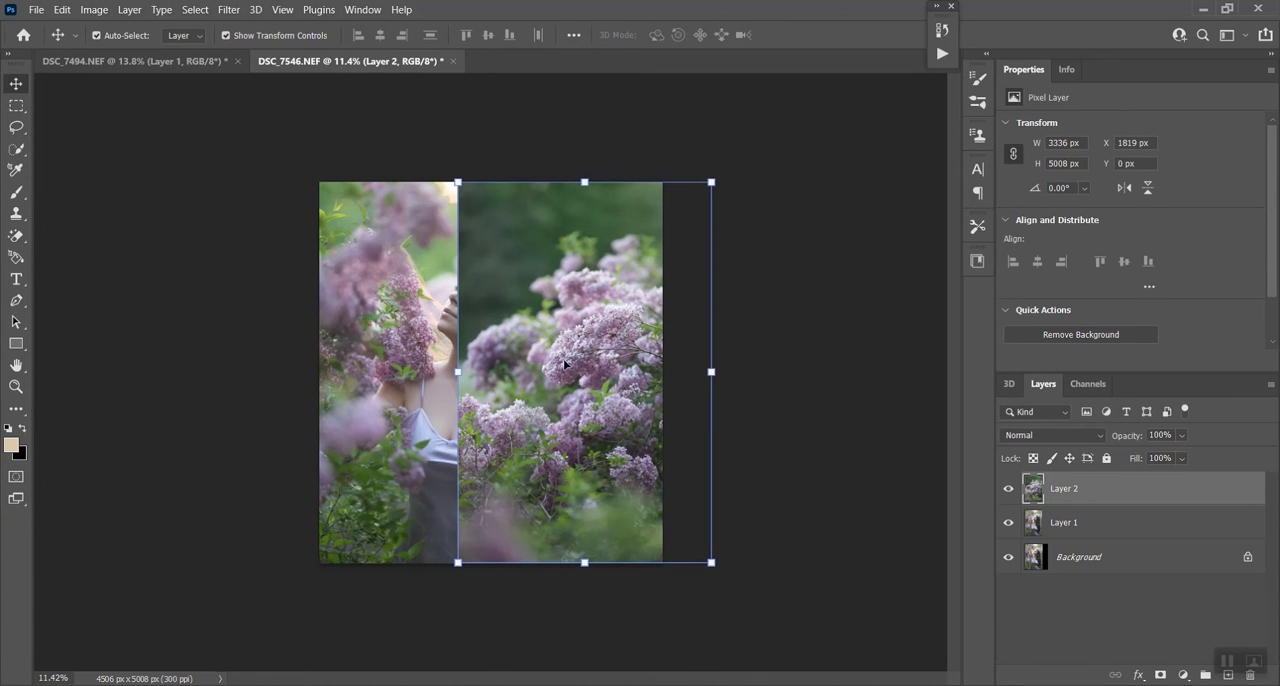
left_click(1181, 435)
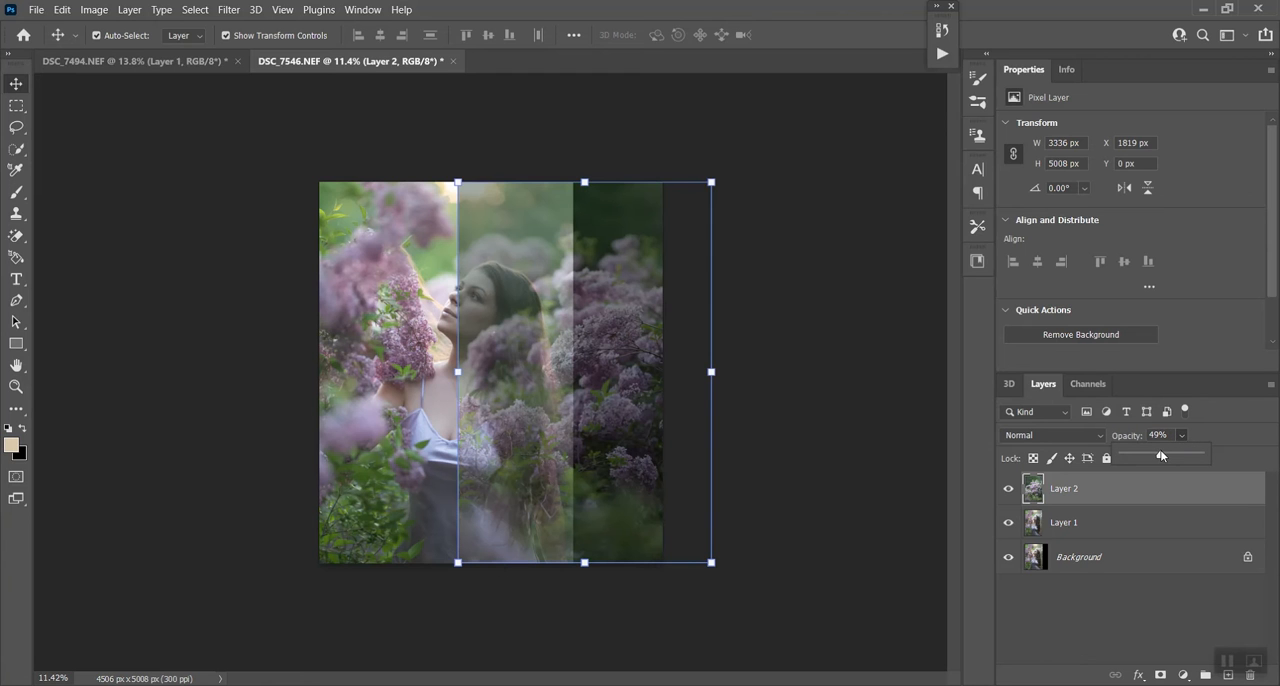
left_click(650, 431)
mouse_move(649, 431)
left_mouse_down()
mouse_move(664, 431)
mouse_move(661, 452)
mouse_move(667, 421)
left_mouse_up()
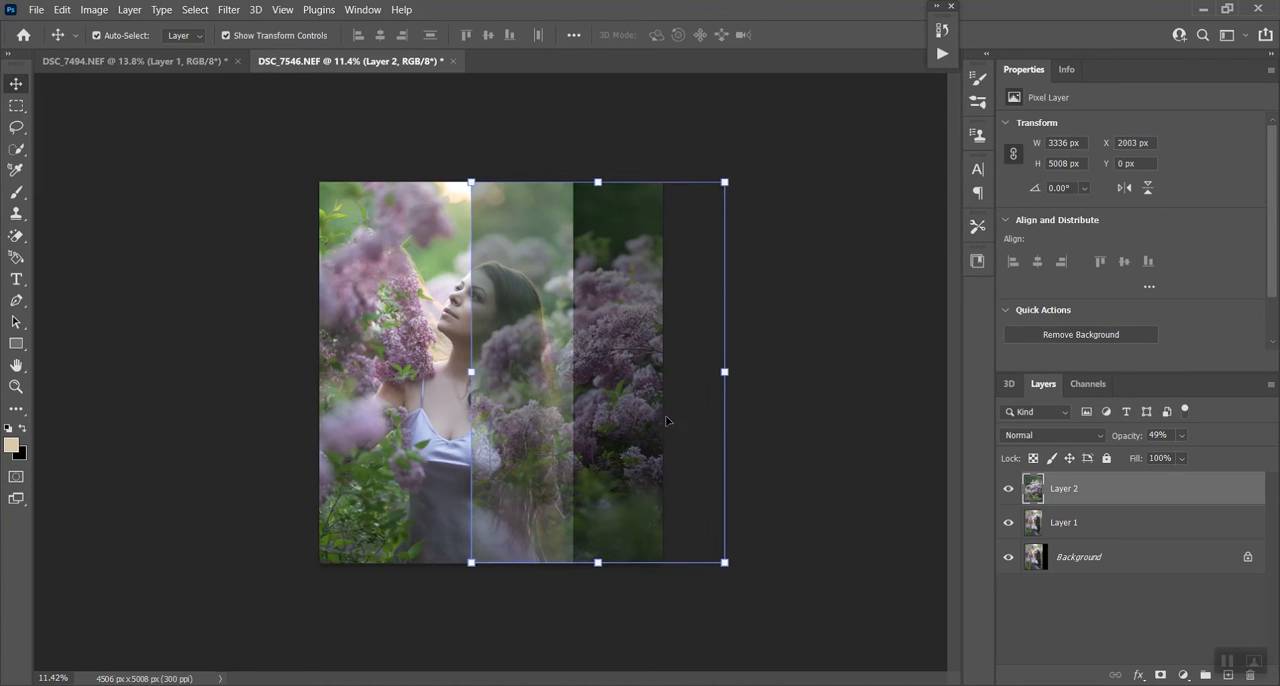
left_click(1181, 436)
left_click_drag(1189, 453, 1271, 453)
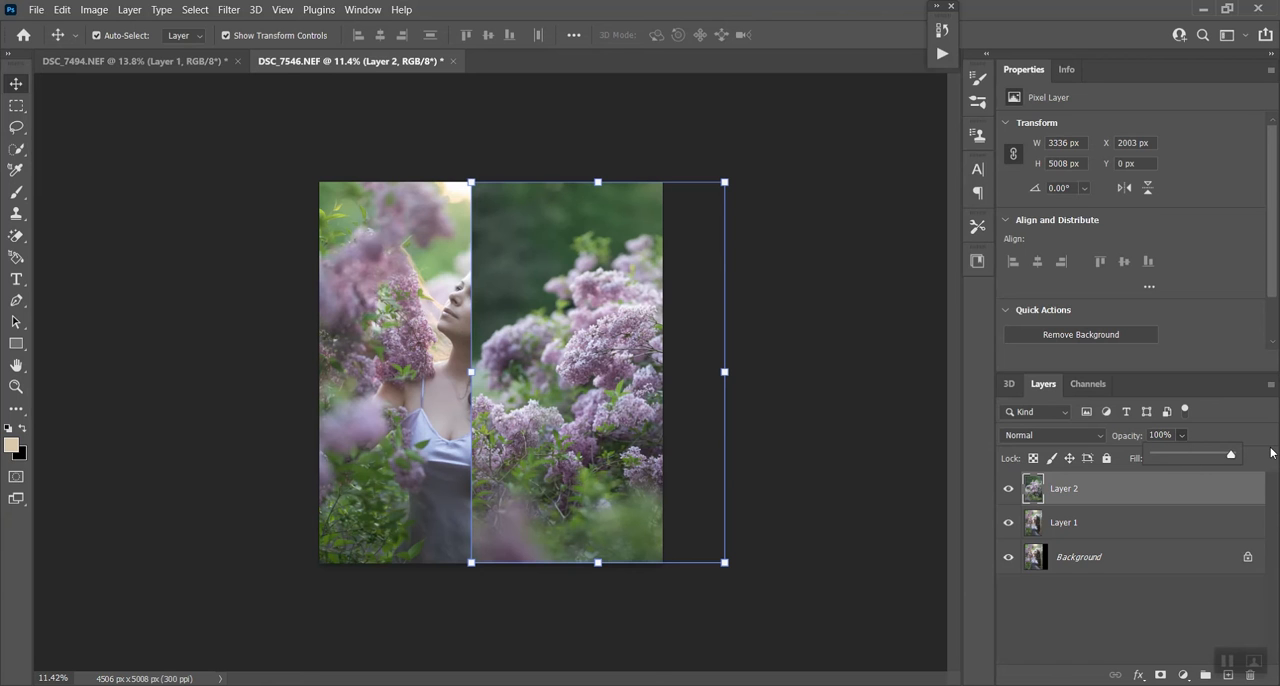
- Add a layer mask to the lilac layer and invert it to black
left_click(1098, 489)
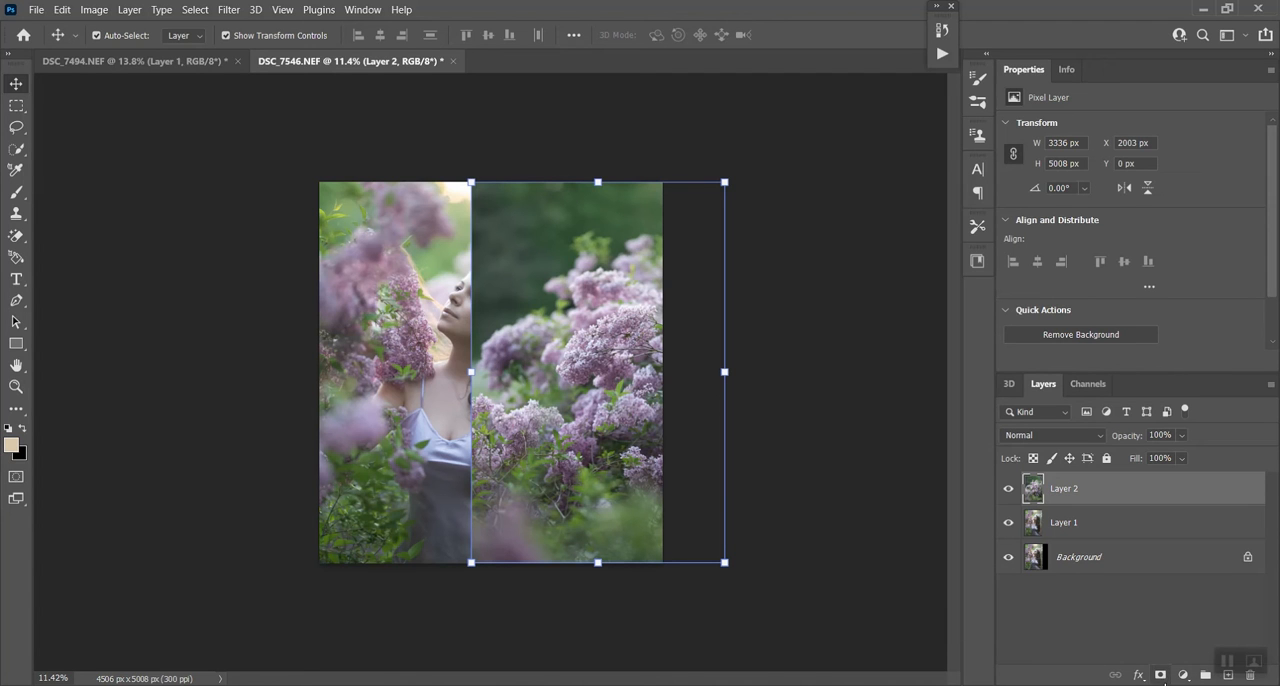
left_click(1158, 675)
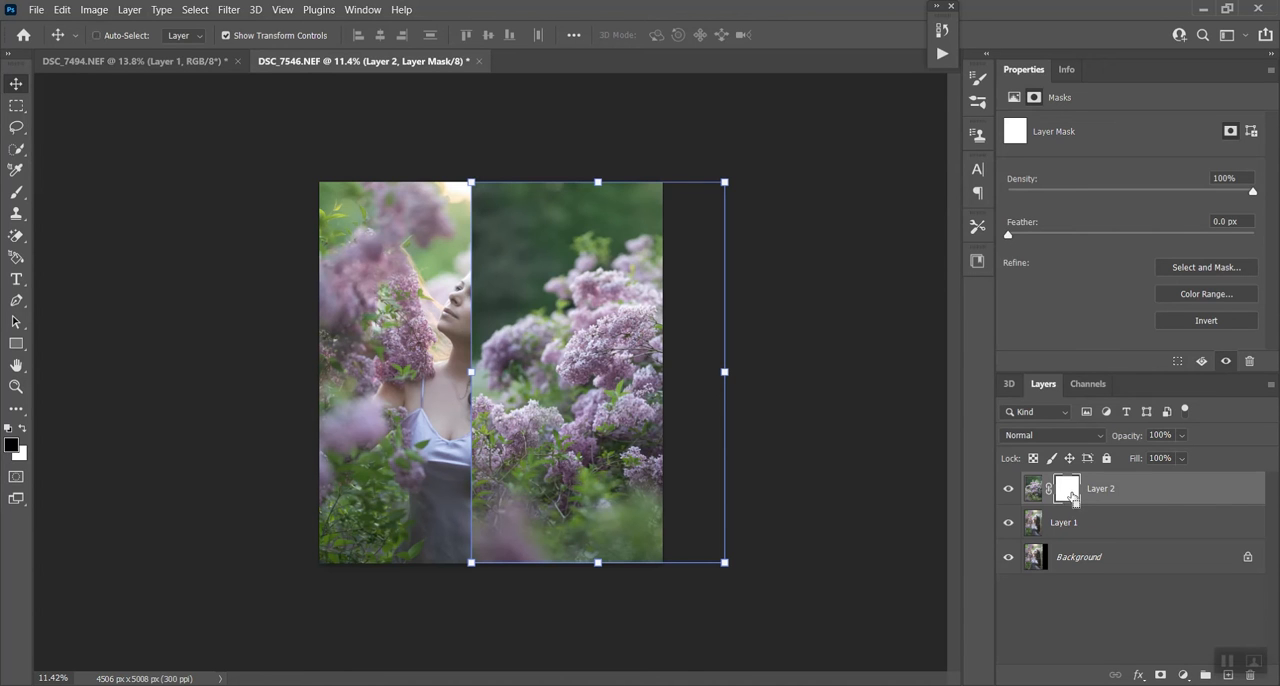
key("ctrl+i")
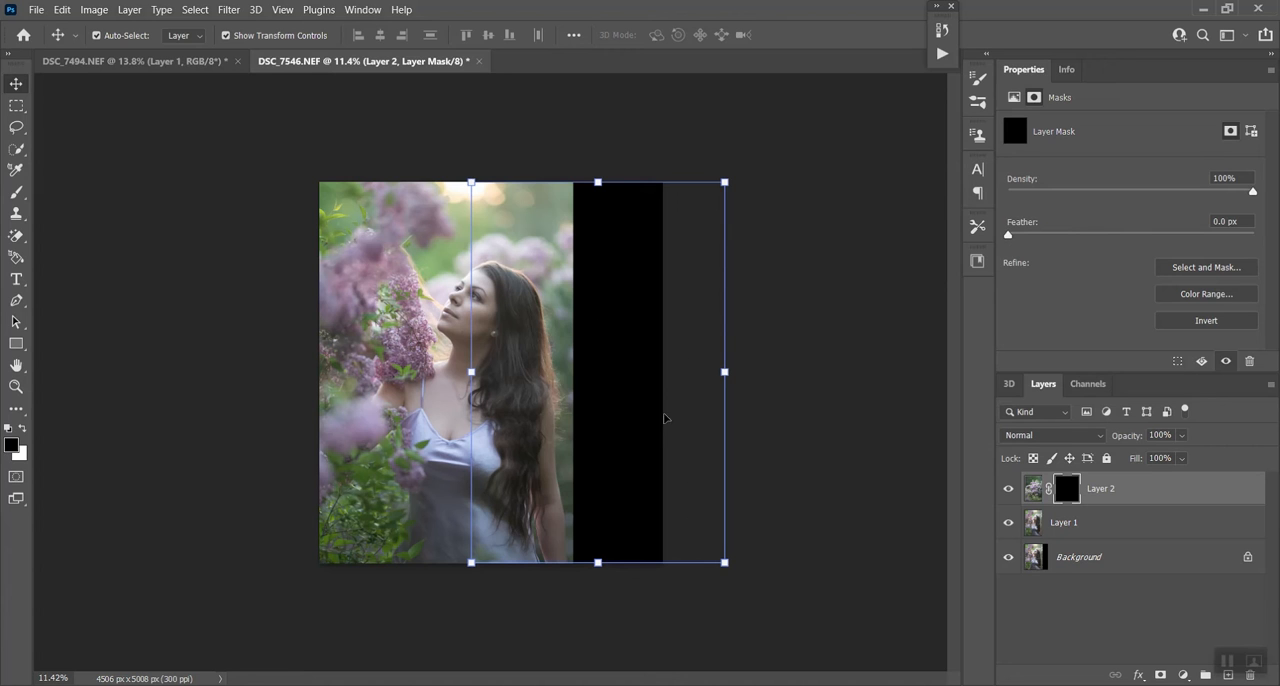
- Paint white on the mask with a soft 495 px brush to reveal the lilacs over the black strip beside the woman
left_click(18, 194)
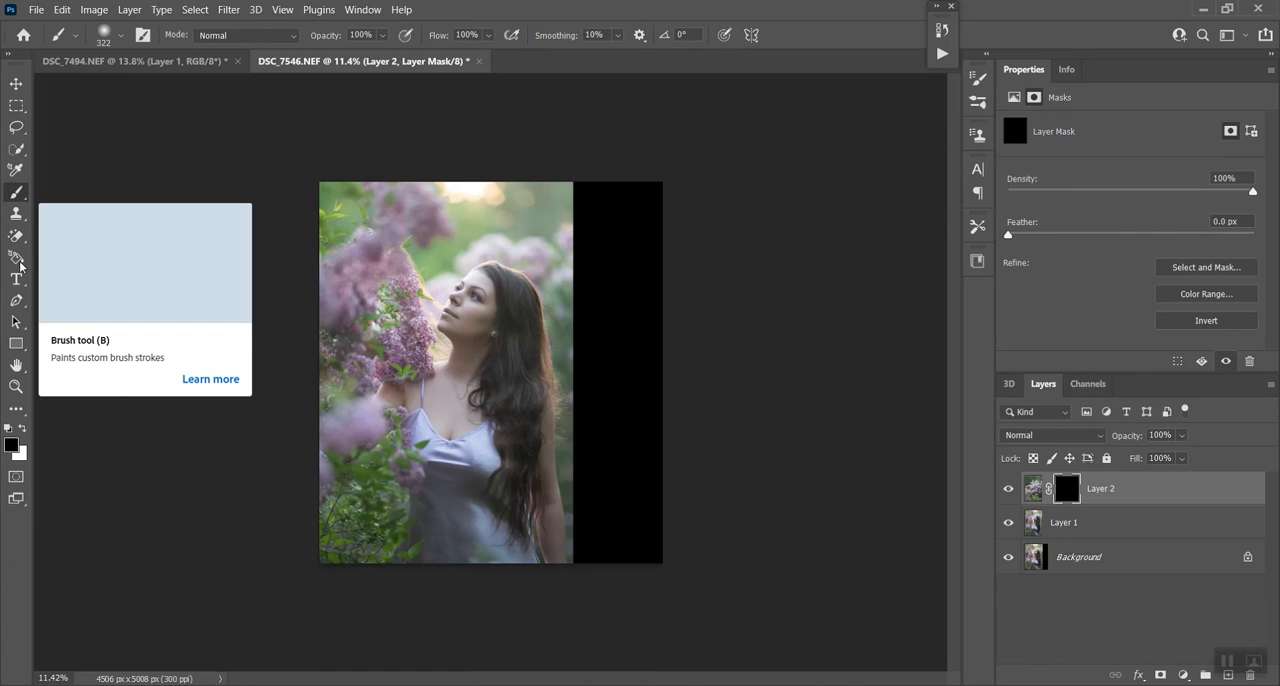
left_click(23, 432)
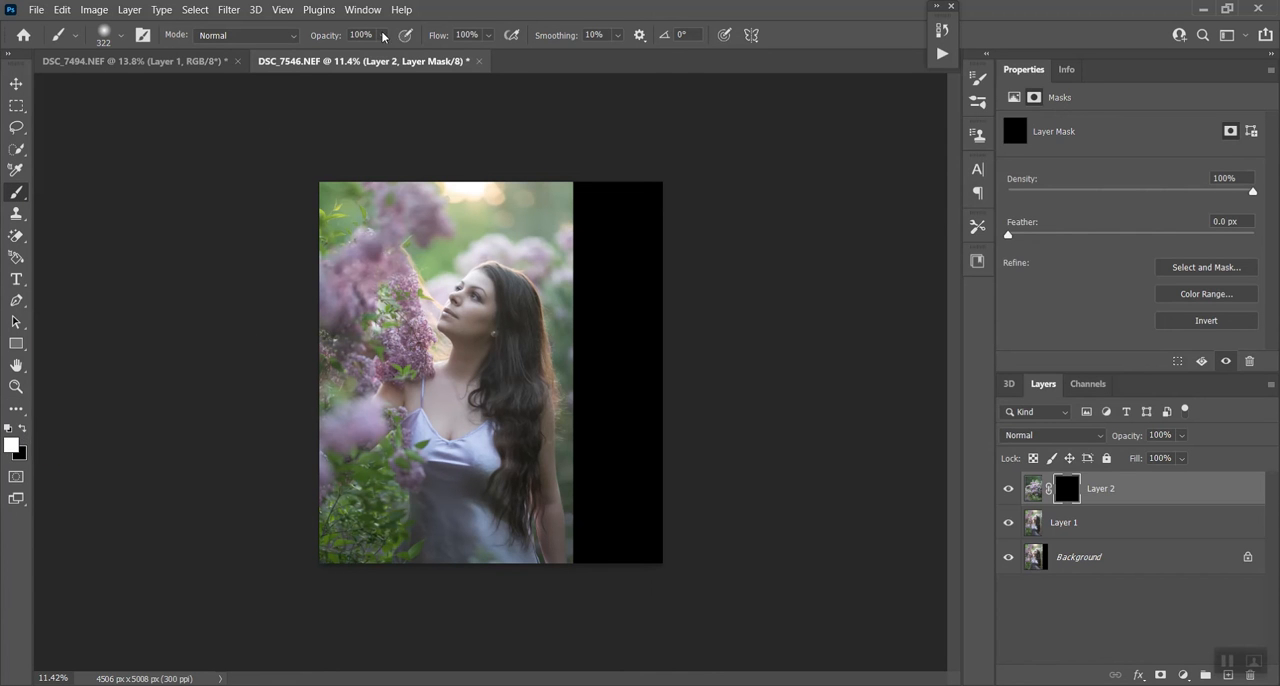
left_click(119, 35)
left_click_drag(180, 90, 191, 90)
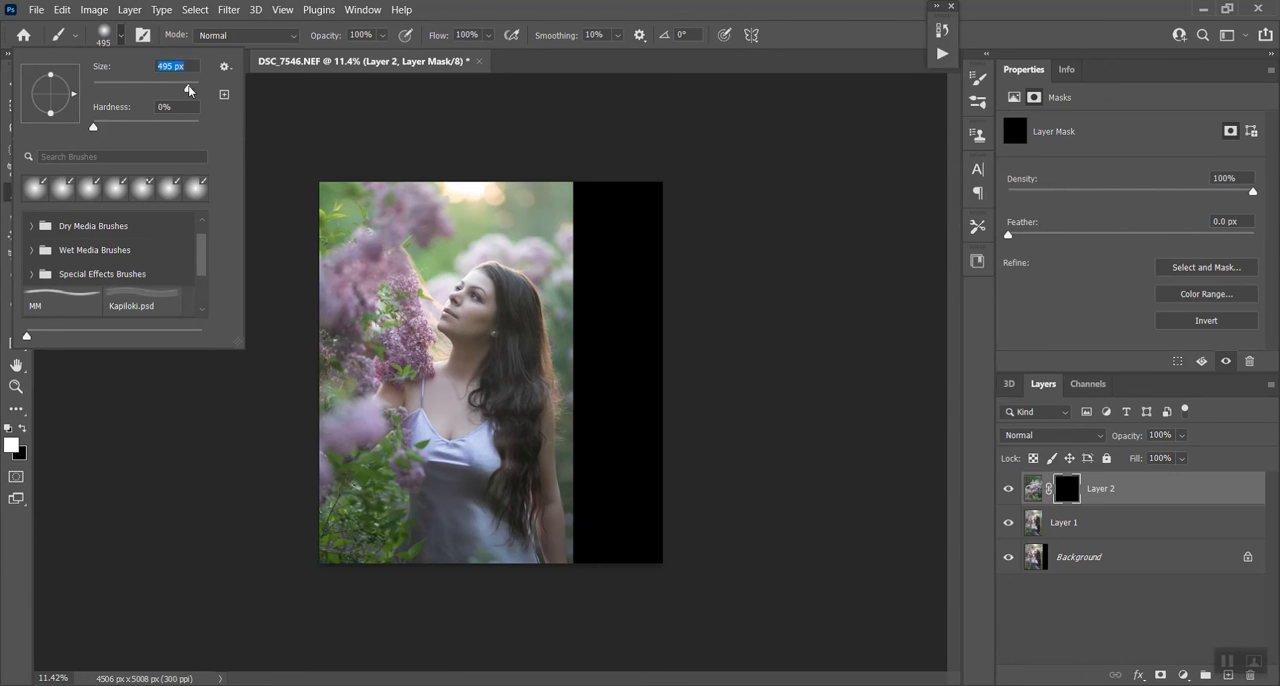
left_click(587, 220)
mouse_move(587, 220)
left_mouse_down()
mouse_move(579, 173)
mouse_move(599, 185)
mouse_move(612, 155)
mouse_move(641, 255)
mouse_move(648, 357)
mouse_move(593, 253)
mouse_move(576, 324)
mouse_move(577, 283)
mouse_move(594, 456)
mouse_move(593, 288)
mouse_move(611, 278)
mouse_move(618, 408)
mouse_move(613, 286)
mouse_move(635, 419)
mouse_move(645, 318)
mouse_move(648, 424)
mouse_move(660, 351)
mouse_move(663, 535)
mouse_move(663, 410)
mouse_move(656, 575)
mouse_move(641, 398)
mouse_move(632, 630)
mouse_move(627, 379)
mouse_move(660, 633)
mouse_move(651, 407)
mouse_move(627, 409)
mouse_move(620, 544)
mouse_move(603, 358)
mouse_move(594, 582)
mouse_move(585, 378)
mouse_move(594, 574)
left_mouse_up()
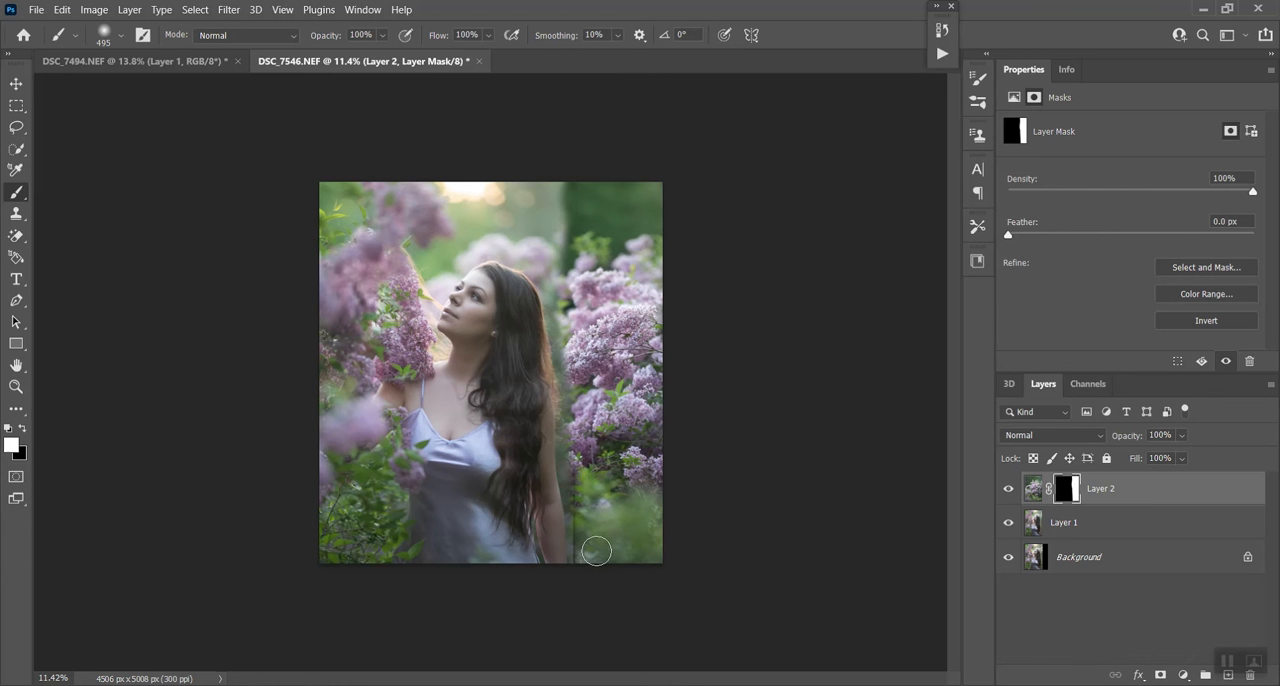
- Paint white on the mask along the dark seam beside the woman's arm and hair with a 108 px brush
scroll(577, 563, "up", 3)
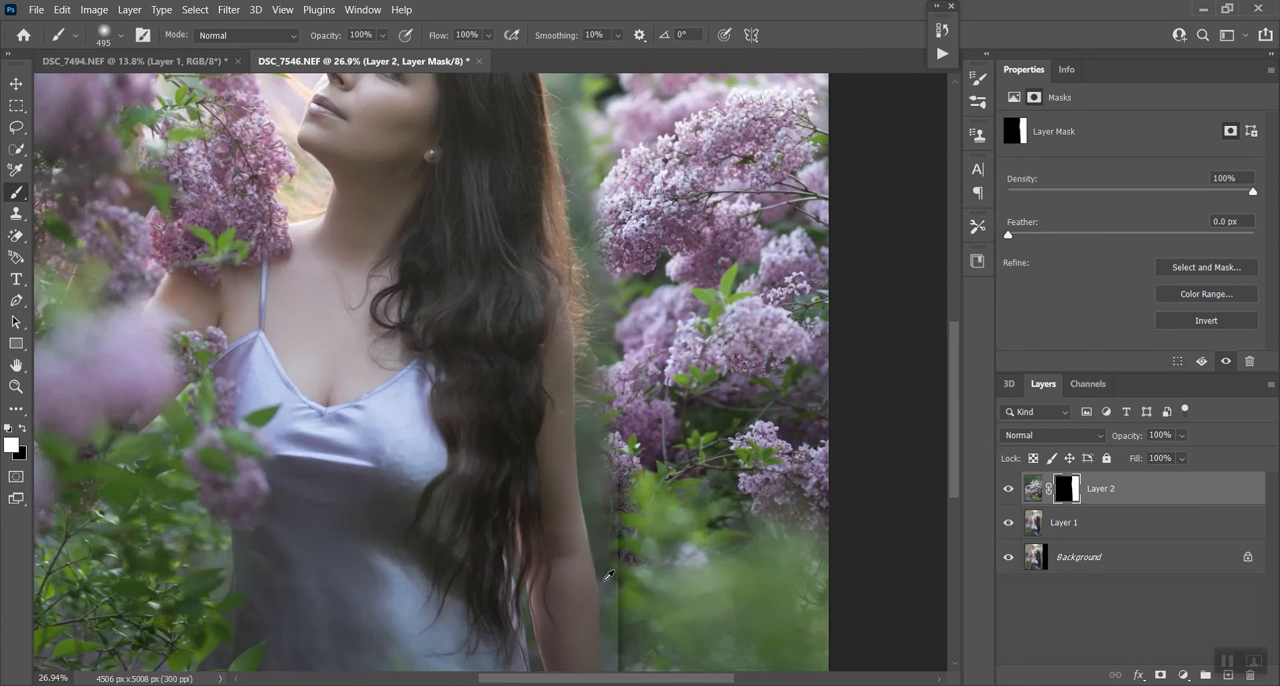
scroll(605, 555, "down", 3)
scroll(633, 523, "up", 2)
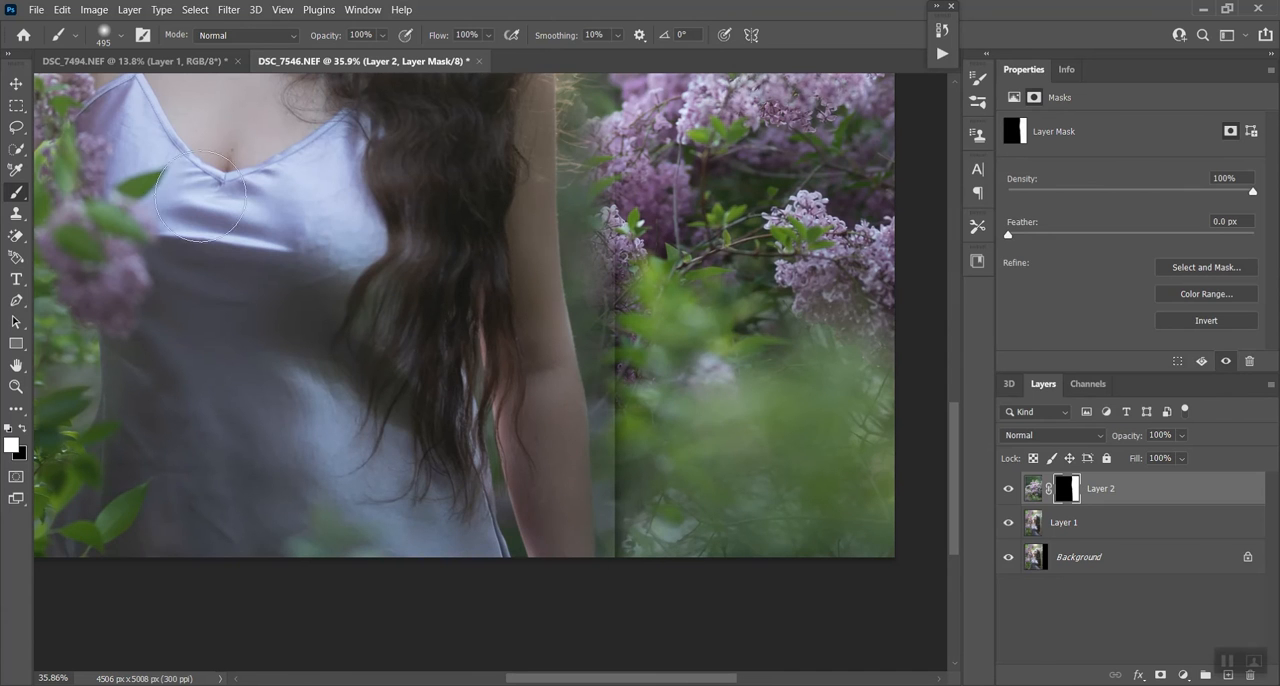
left_click(115, 41)
left_click(150, 88)
left_click_drag(614, 265, 617, 540)
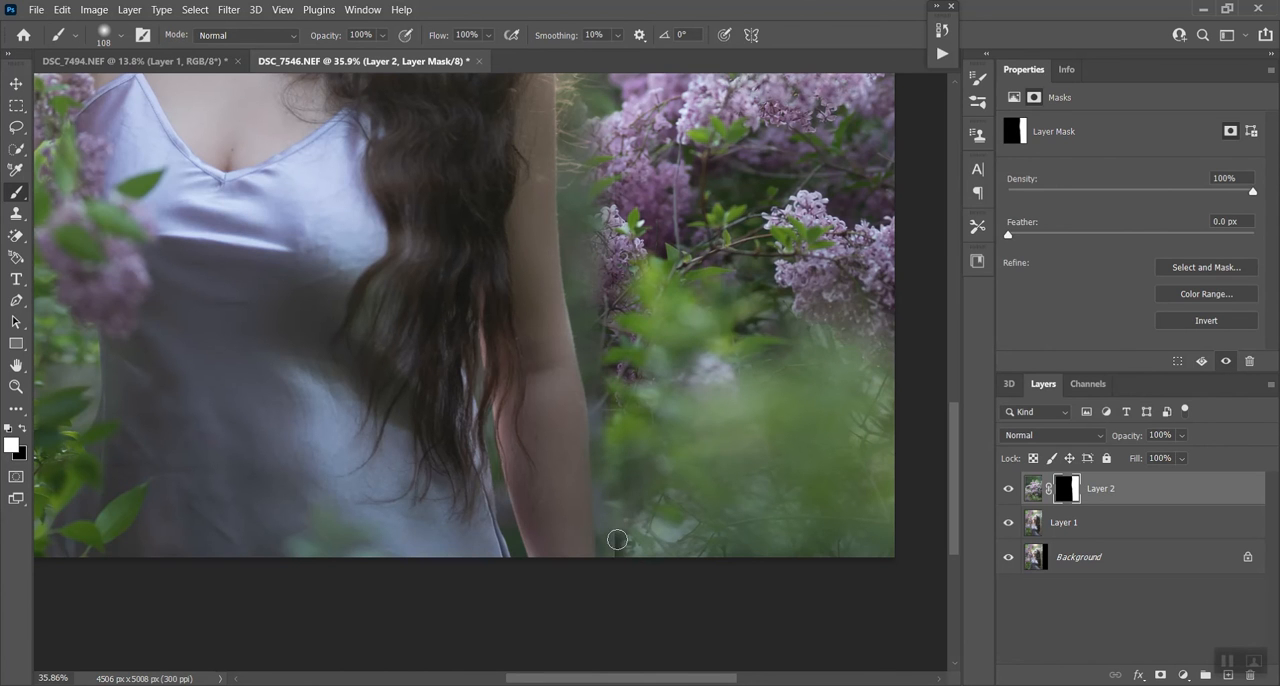
scroll(662, 530, "up", 3)
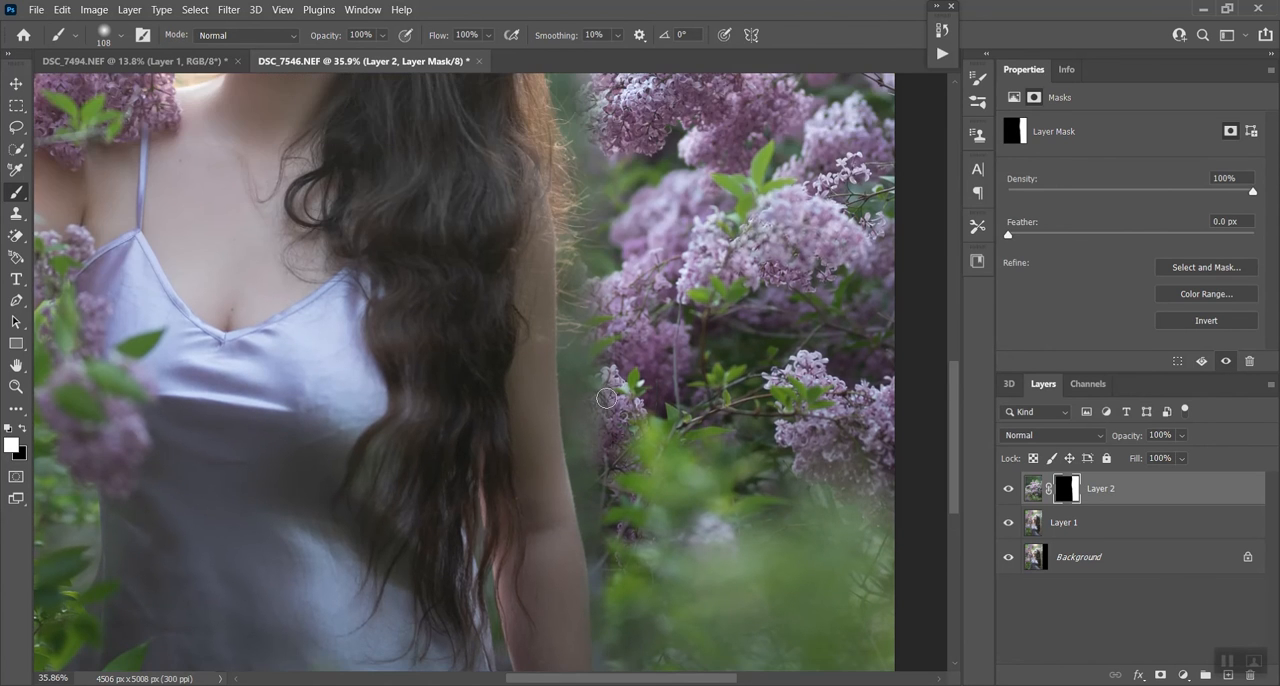
scroll(614, 442, "up", 1)
left_click_drag(613, 478, 613, 147)
scroll(672, 380, "up", 4)
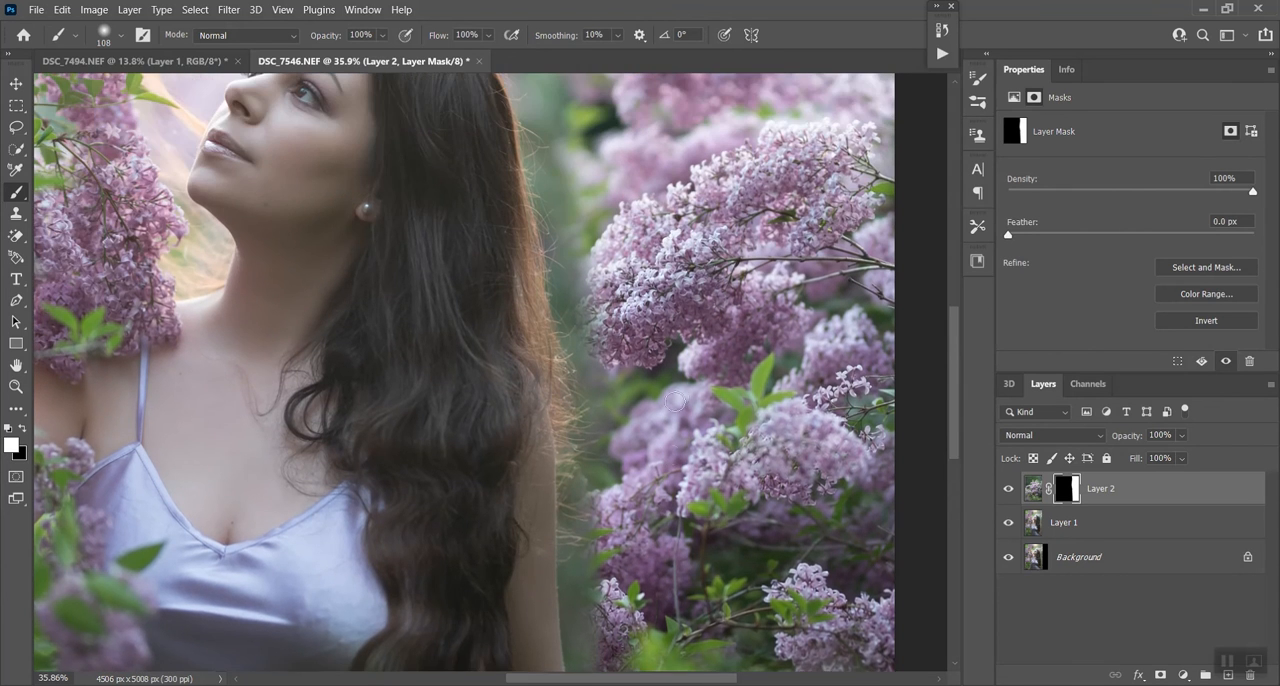
scroll(651, 310, "up", 5)
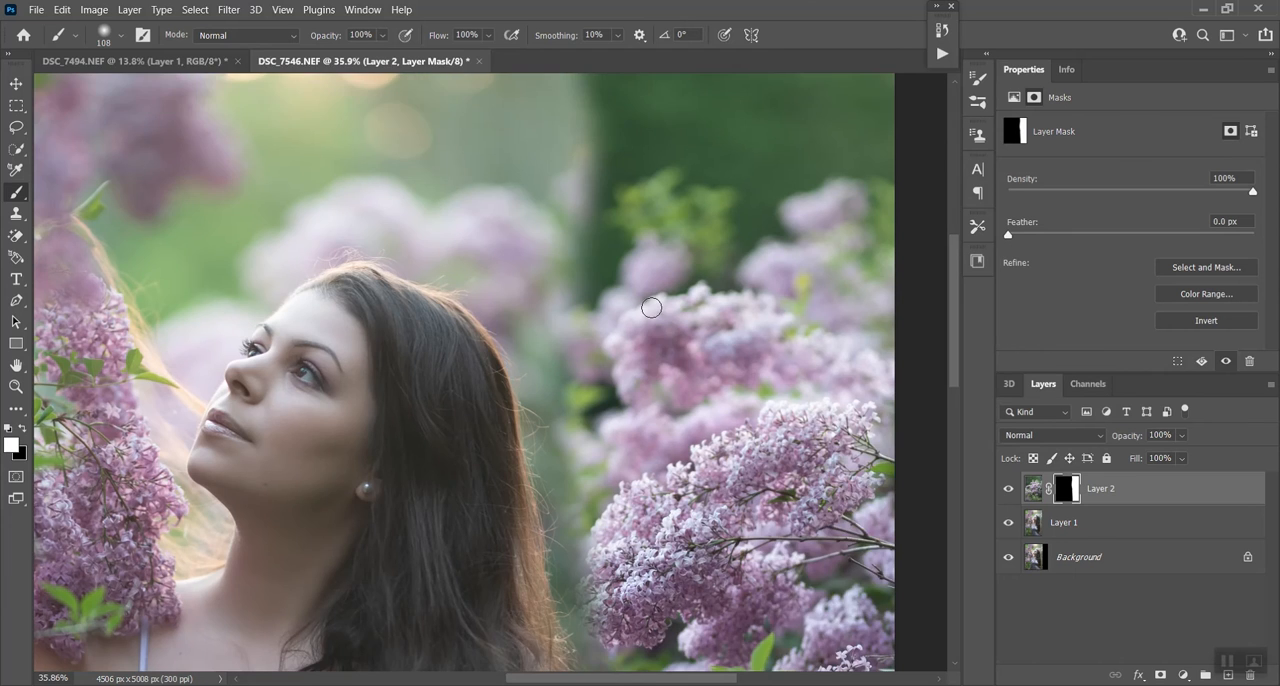
scroll(651, 308, "down", 3)
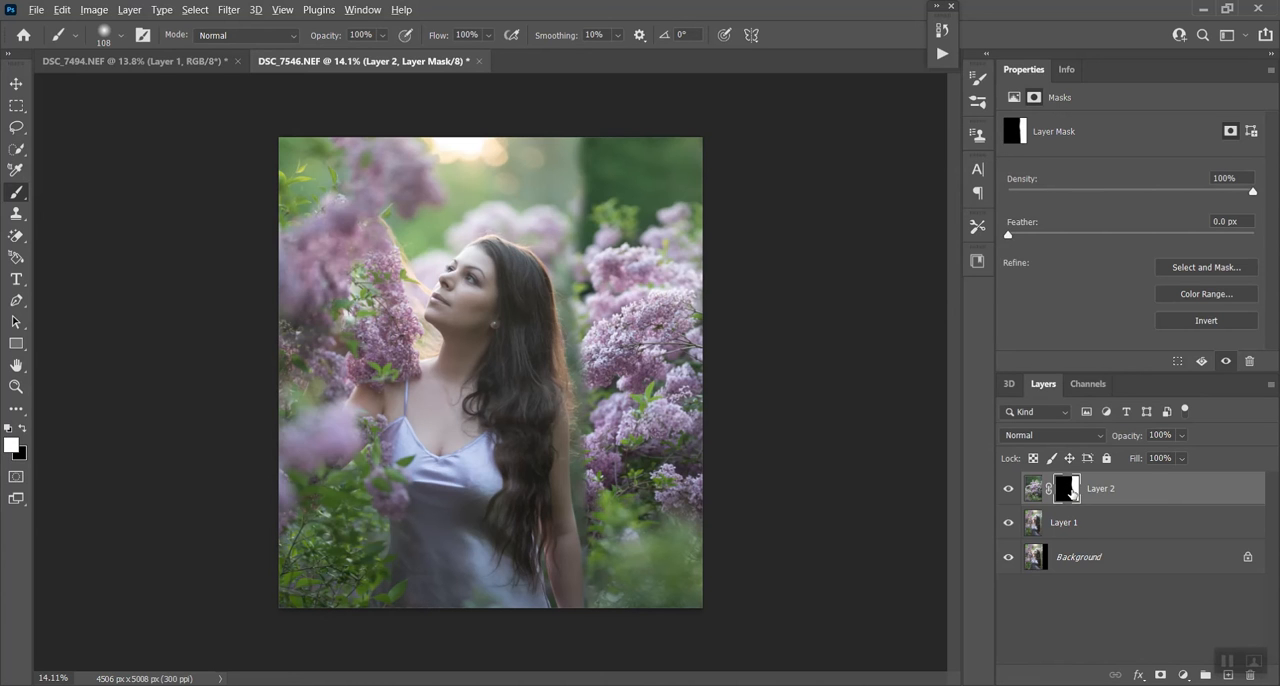
- Display the lilac layer's mask alone and paint out grey spots in its upper white area with a 354 px white brush
left_click(1068, 489, "alt")
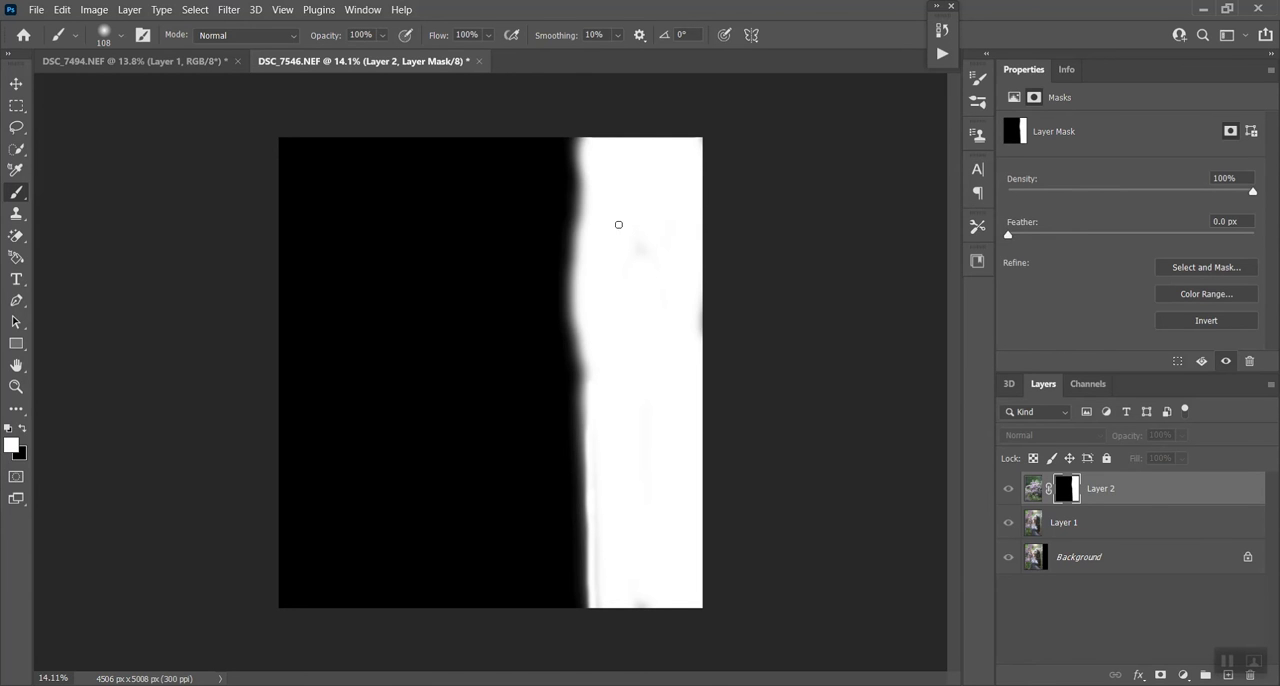
left_click(105, 33)
left_click_drag(172, 87, 181, 87)
left_click_drag(641, 260, 634, 245)
scroll(634, 600, "up", 4)
scroll(645, 520, "down", 2)
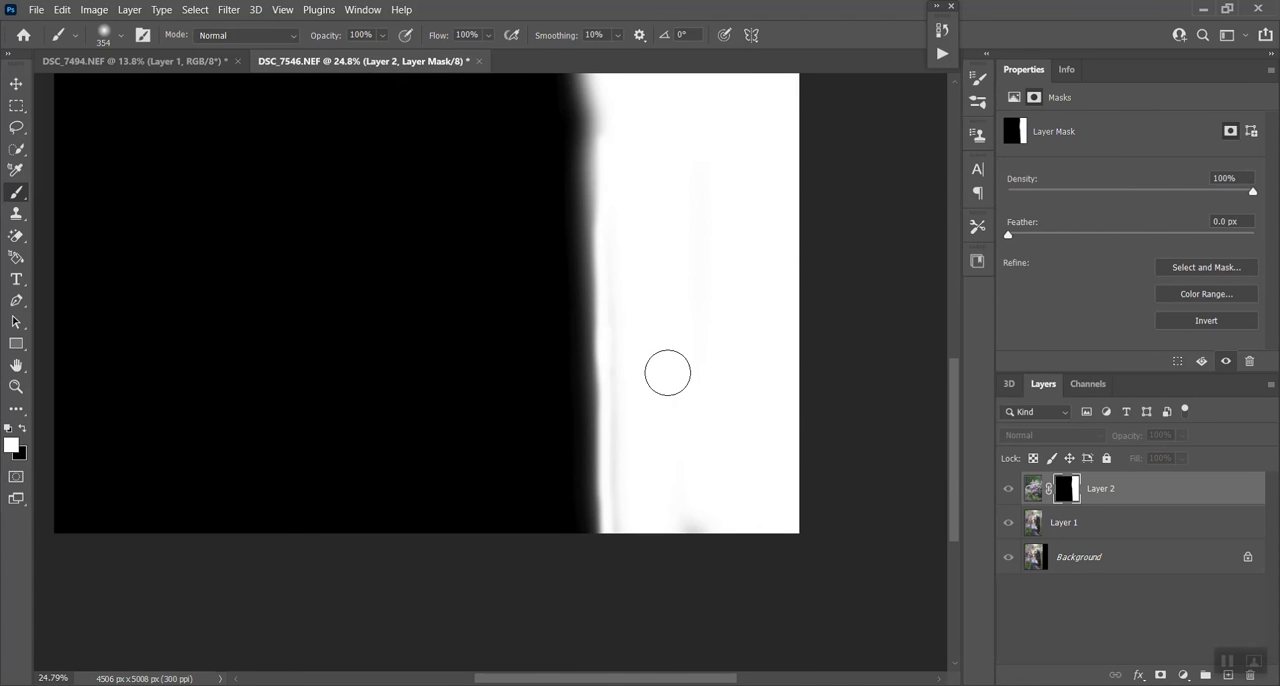
- Paint out the remaining grey streaks in the lower white part of the mask with a 165 px white brush
scroll(677, 331, "up", 1)
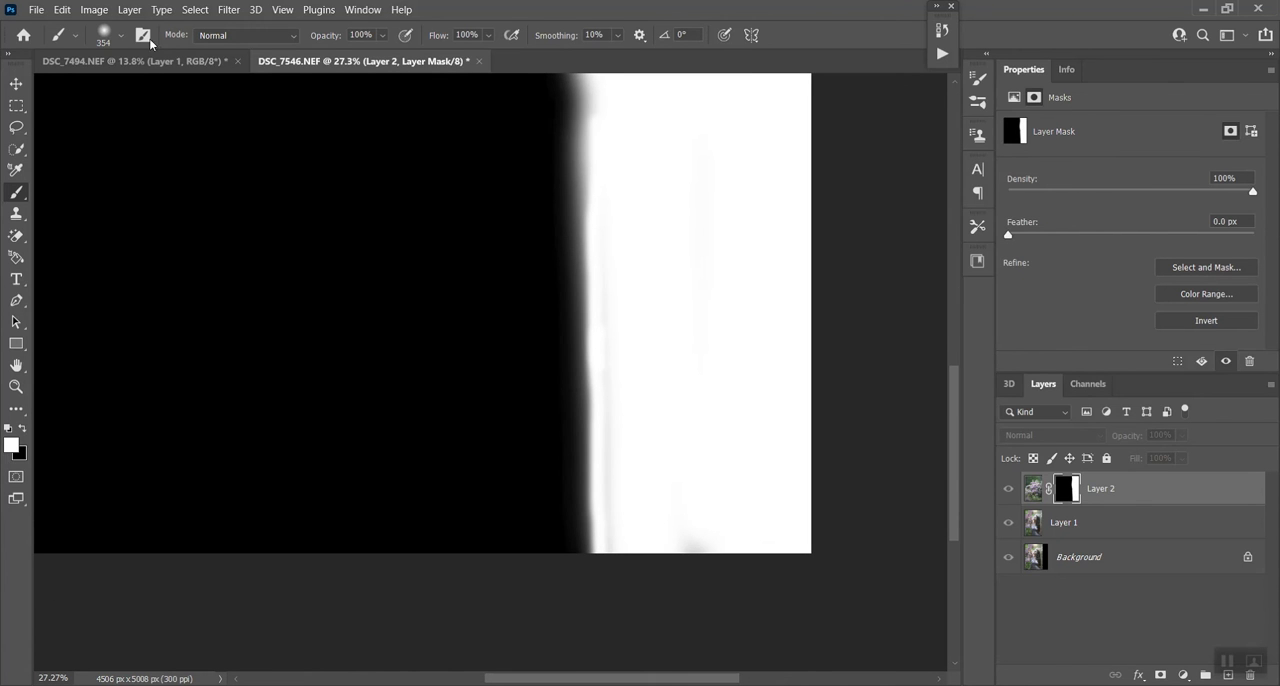
left_click(114, 37)
left_click(163, 88)
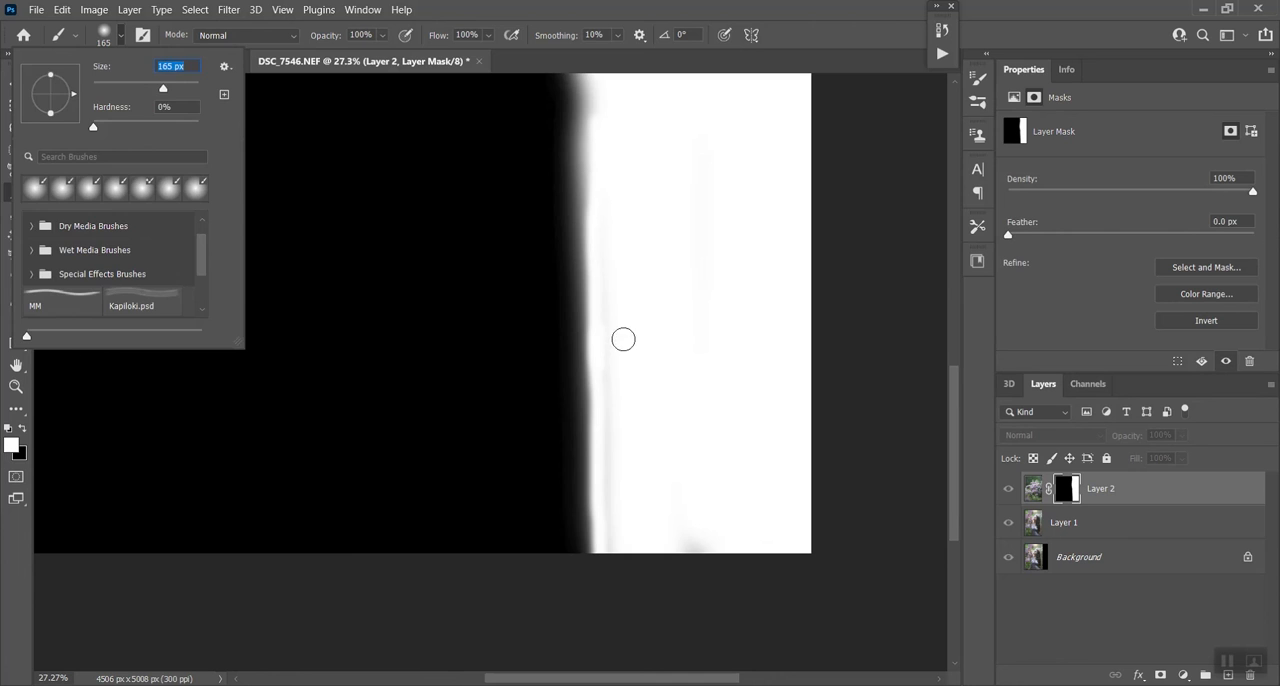
mouse_move(611, 317)
left_mouse_down()
mouse_move(612, 546)
mouse_move(632, 573)
mouse_move(665, 565)
mouse_move(666, 549)
mouse_move(803, 557)
left_mouse_up()
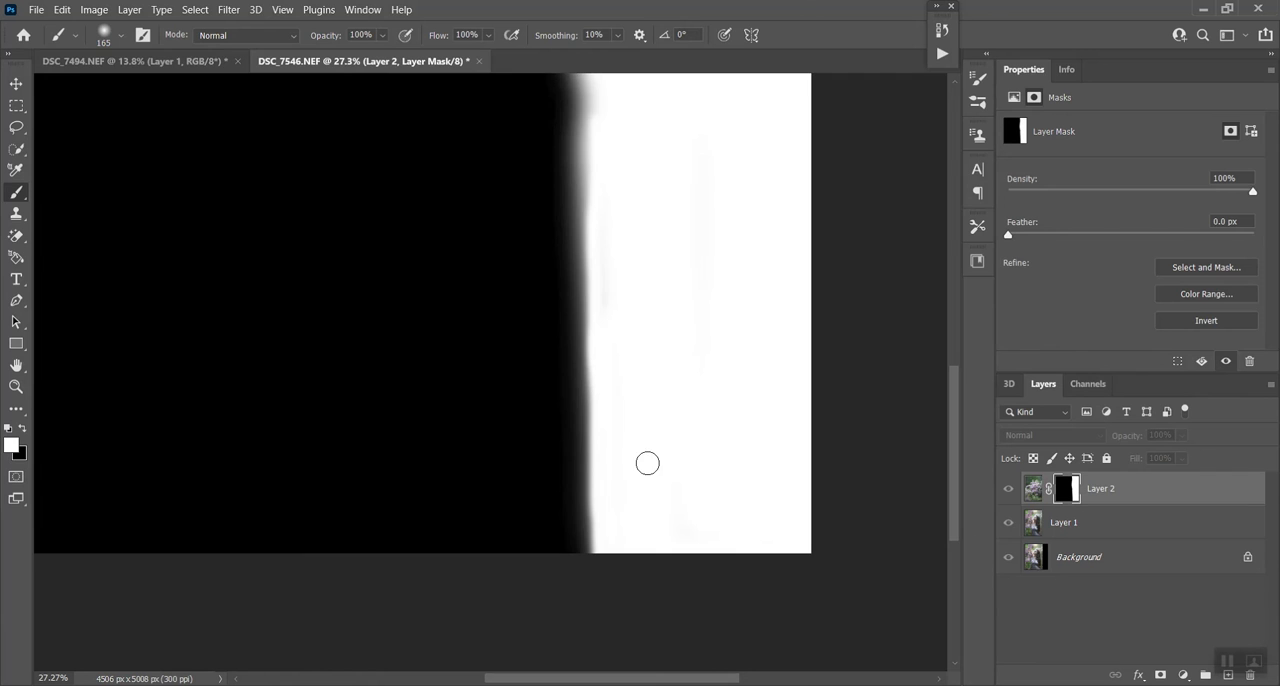
- Return from the mask view to the full image and examine the blend between the woman's hair and the lilacs
key("ctrl+0")
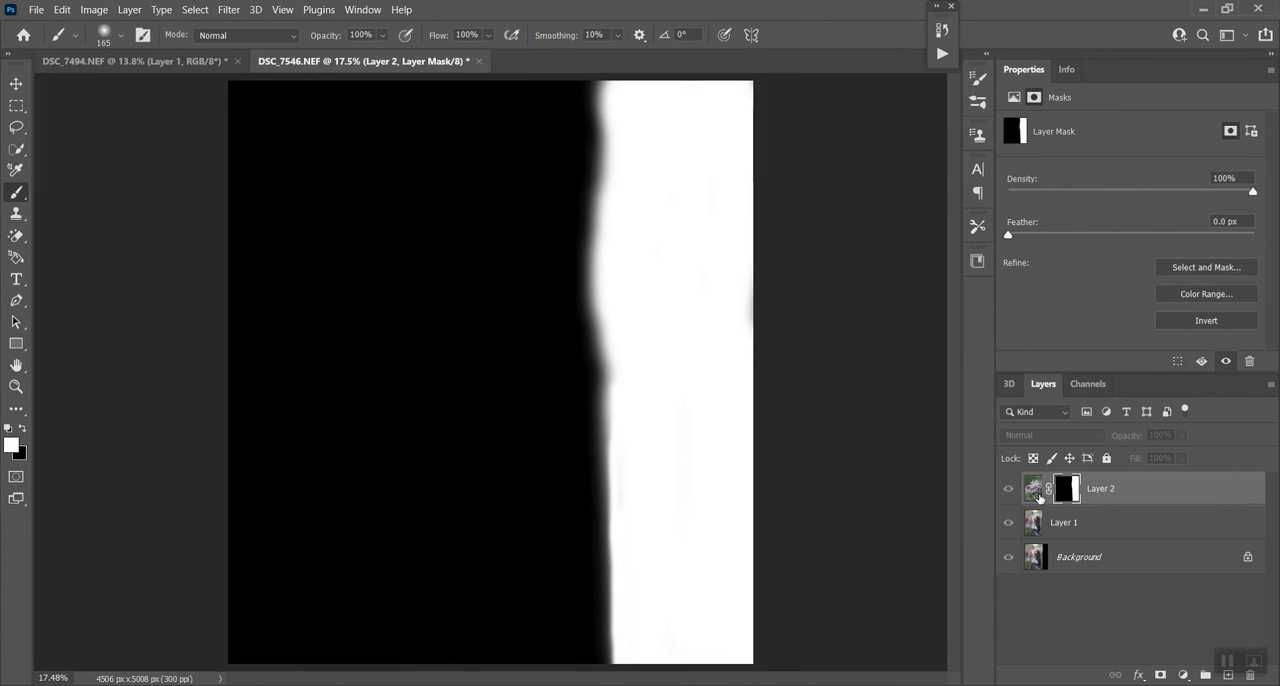
left_click(1068, 488, "alt")
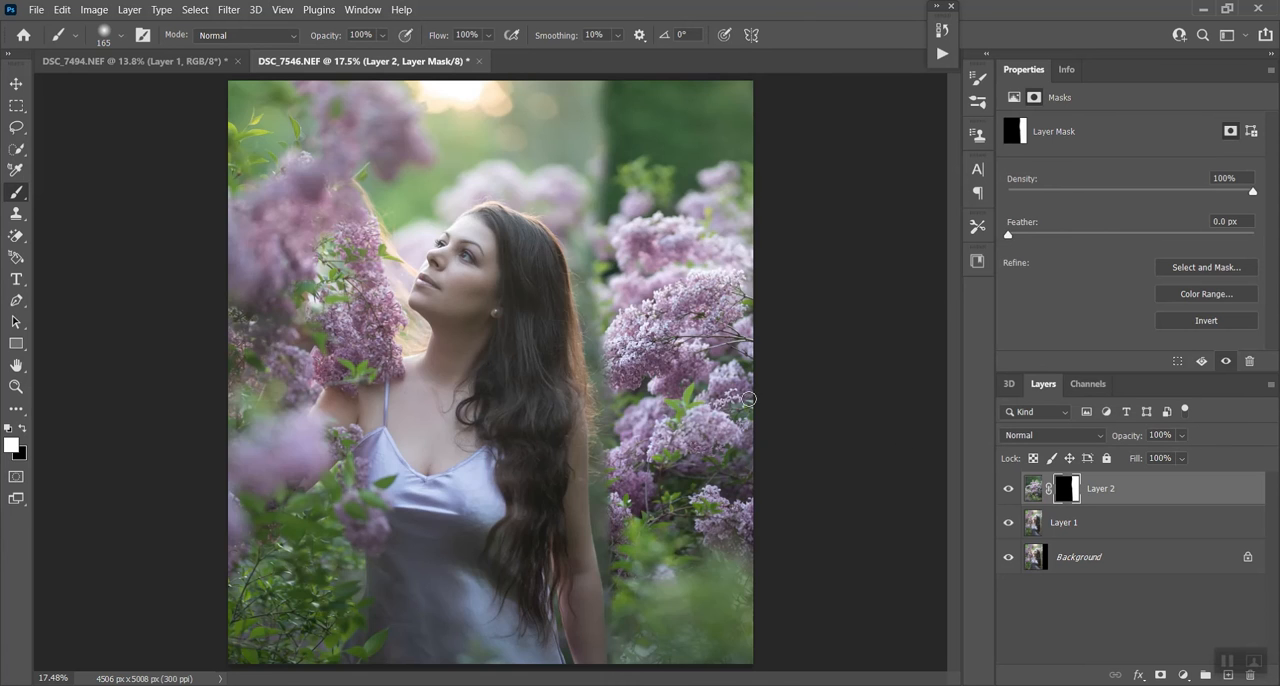
scroll(748, 399, "down", 3)
scroll(622, 403, "up", 5)
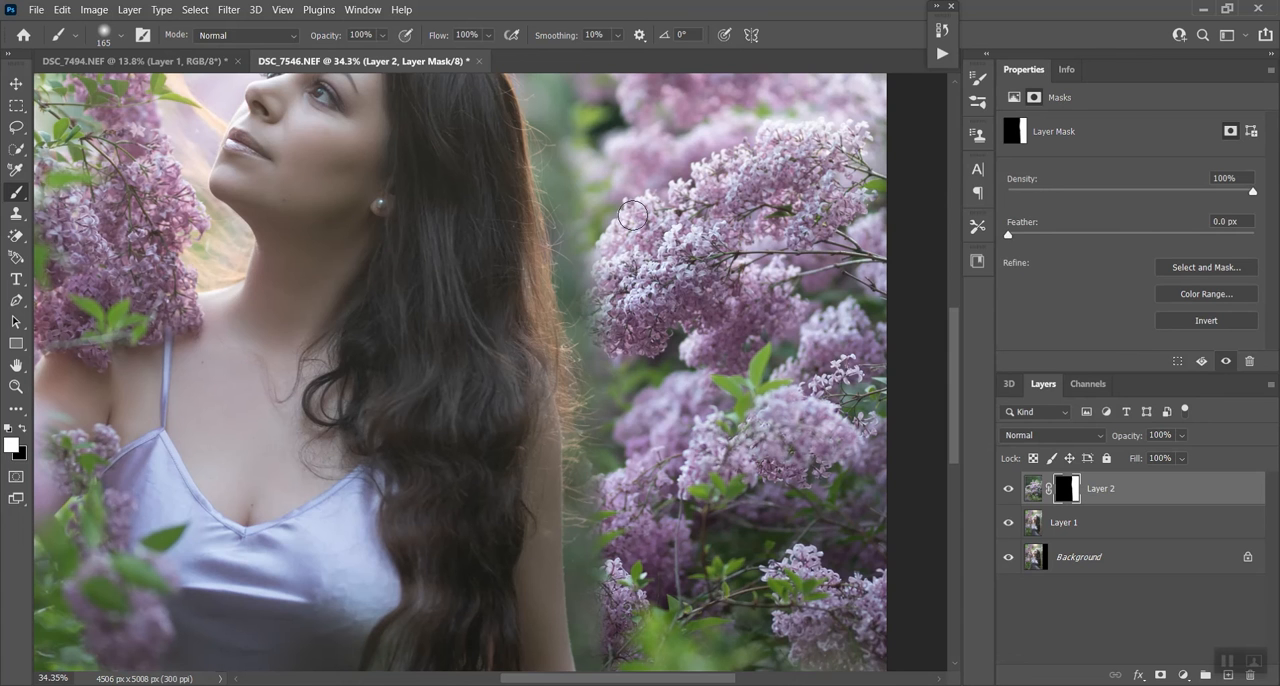
- Paint white on the mask along the seam in the upper green background with a 1457 px brush at 52% opacity
scroll(690, 215, "down", 4)
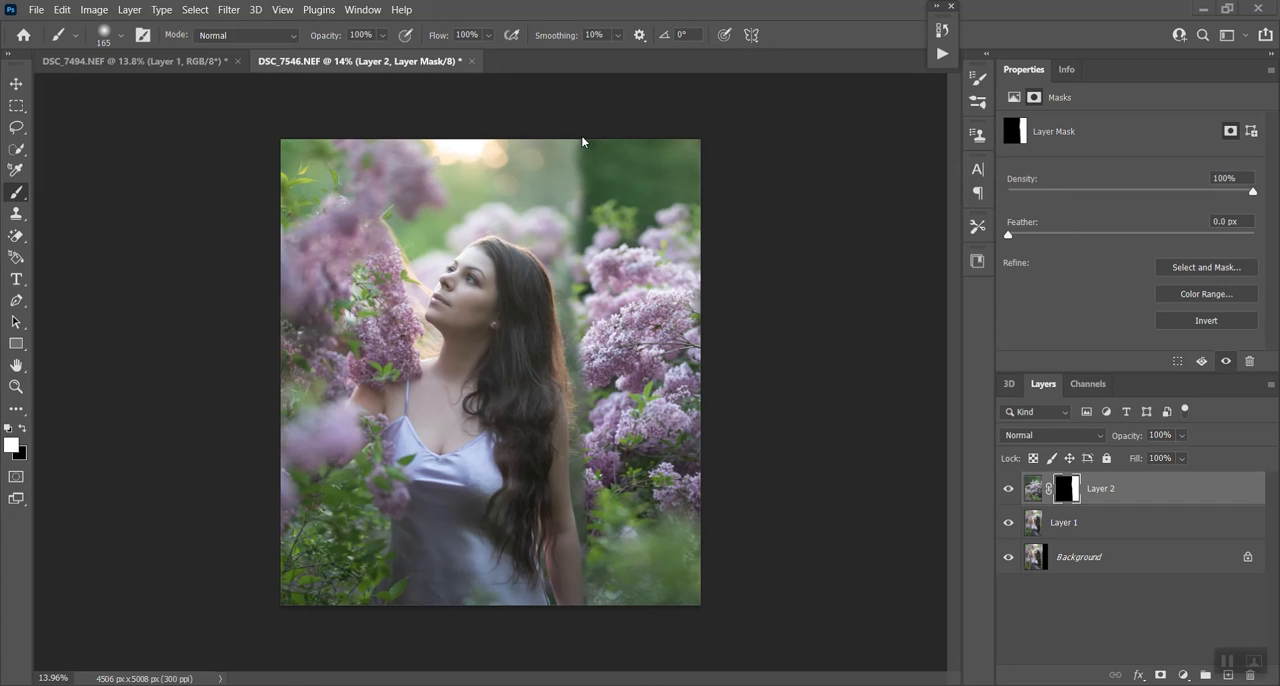
left_click(114, 37)
left_click(190, 86)
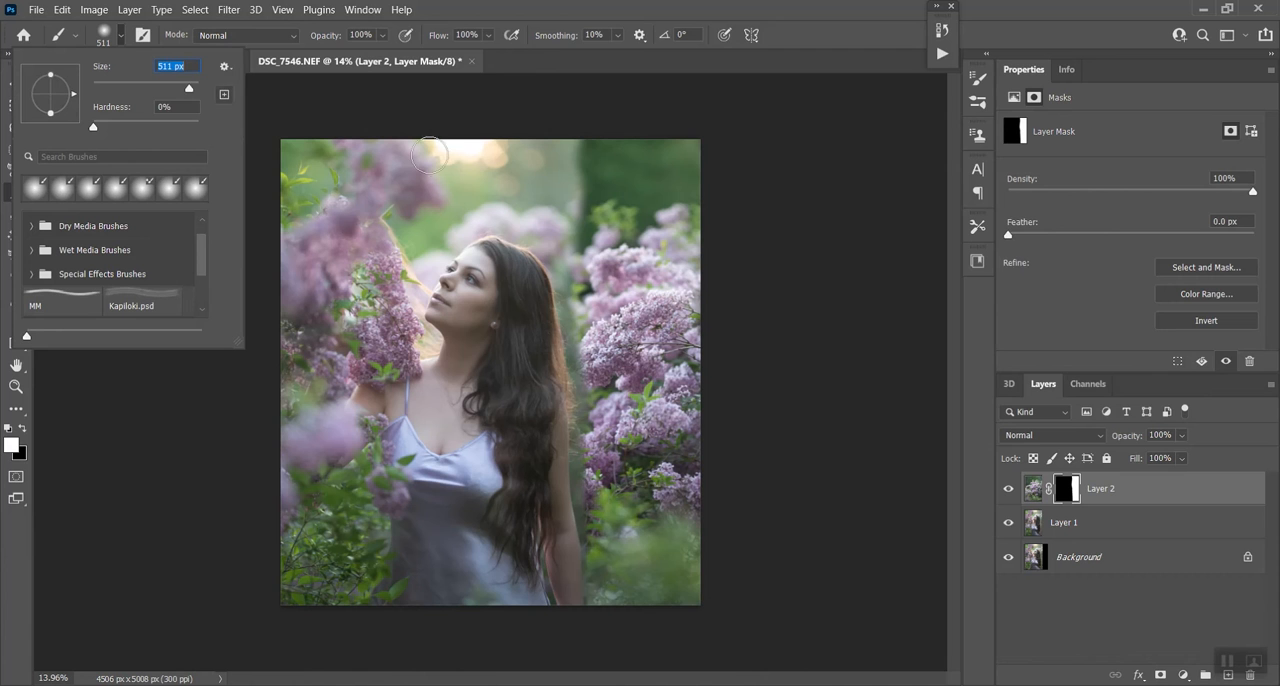
left_click_drag(190, 89, 190, 88)
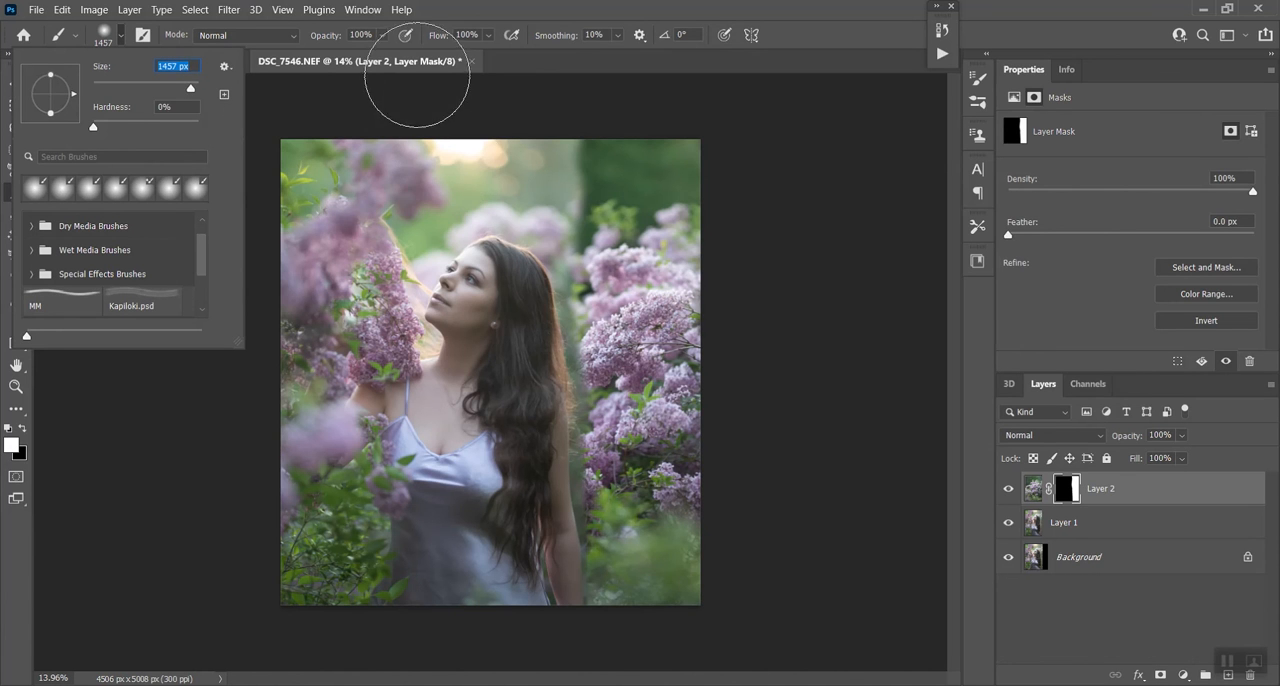
left_click(384, 37)
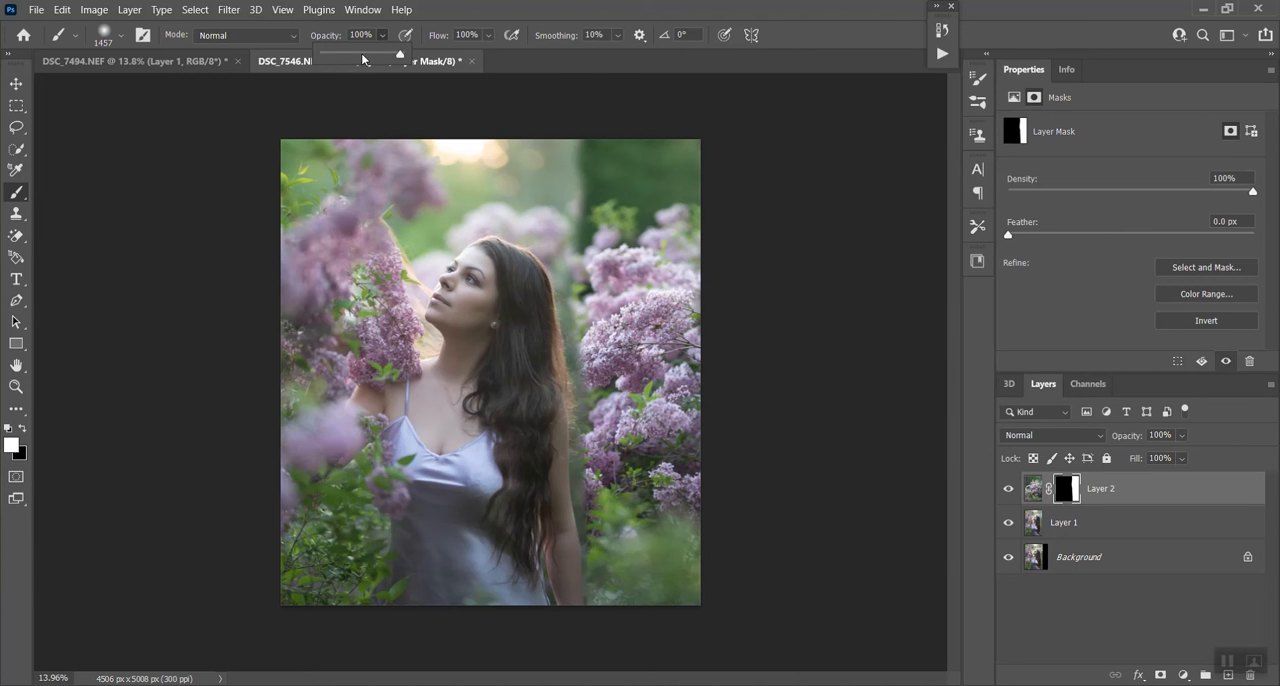
left_click(362, 53)
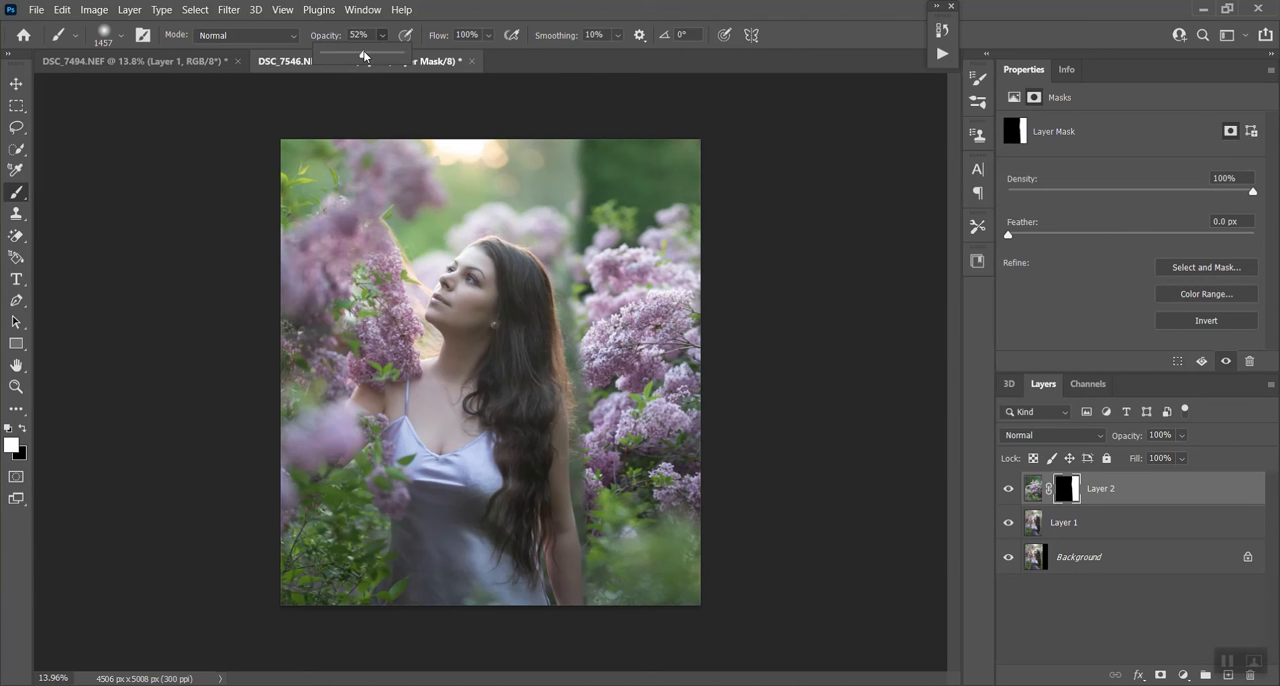
left_click(579, 152)
left_click_drag(579, 152, 577, 186)
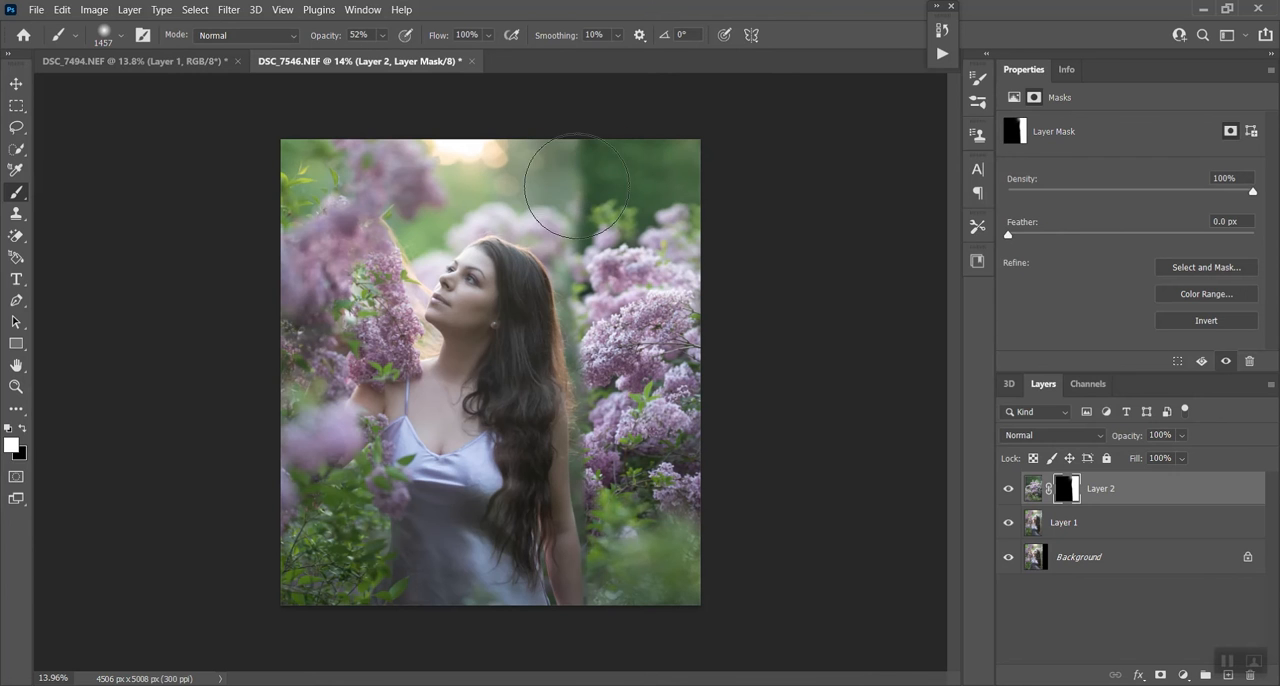
left_click(578, 186)
left_click(581, 207)
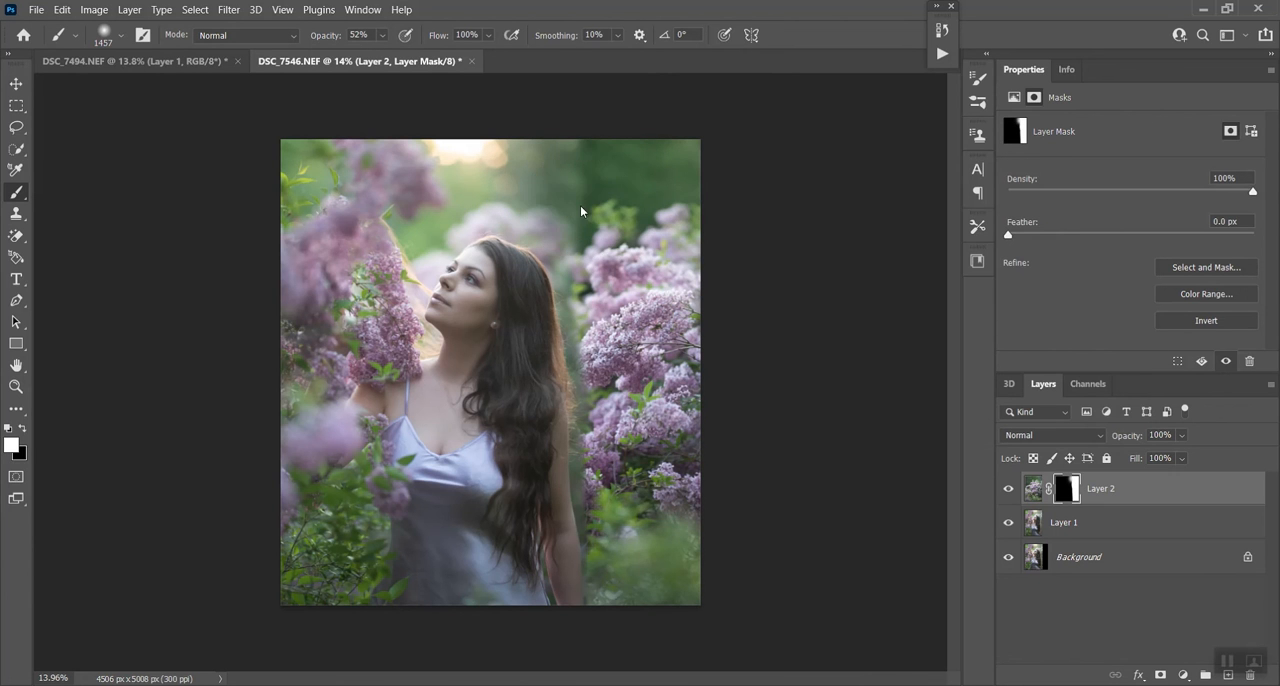
left_click(557, 137)
left_click(590, 205)
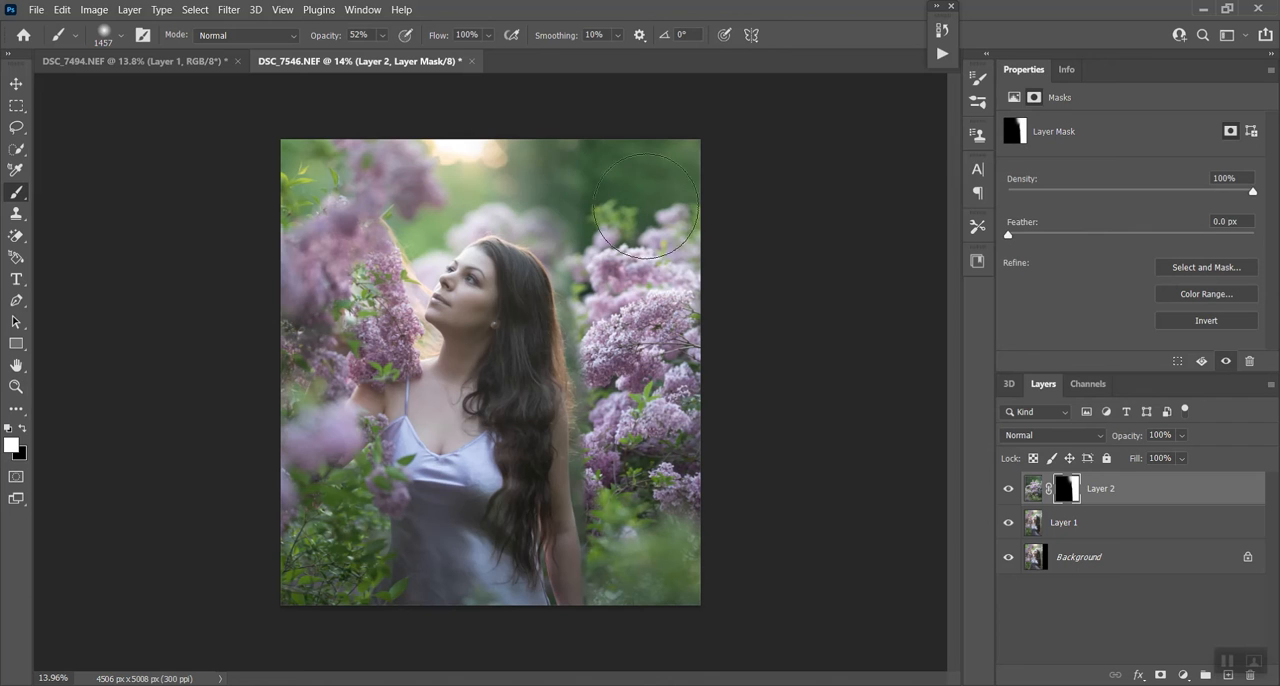
left_click(562, 165)
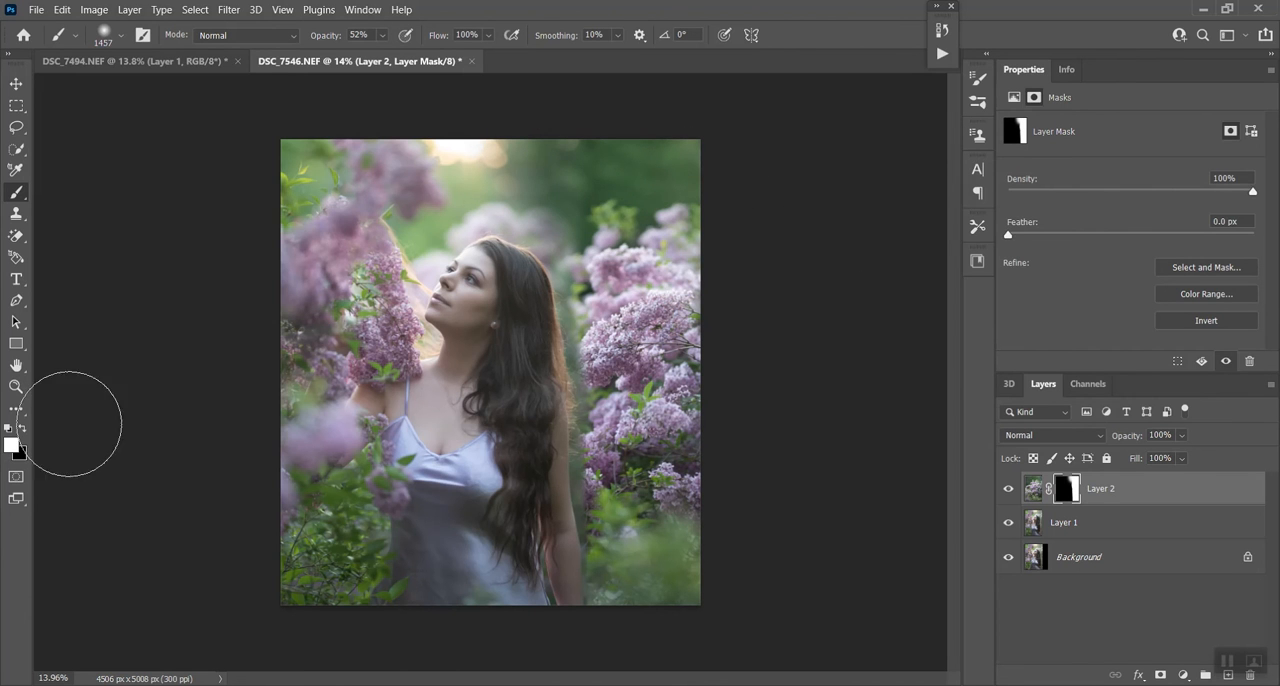
- Paint black on the mask over the pale lilacs behind the woman's head with a 385 px brush
left_click(104, 35)
left_click_drag(192, 88, 182, 88)
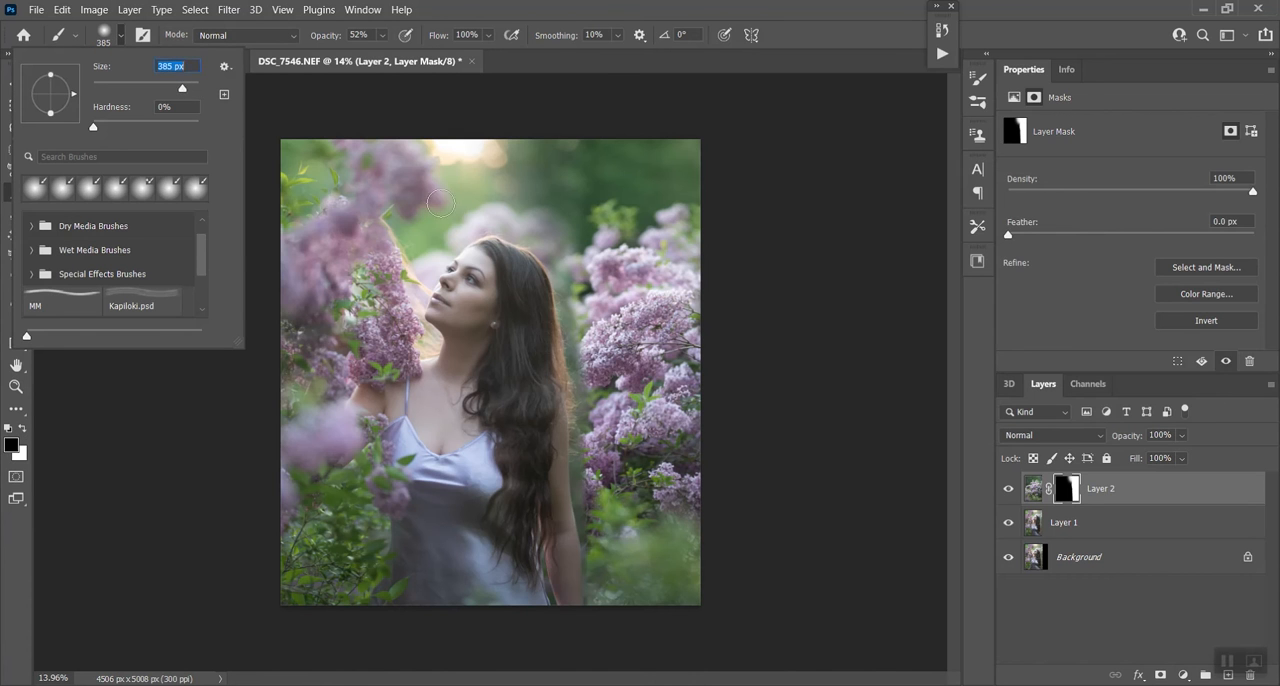
left_click(528, 226)
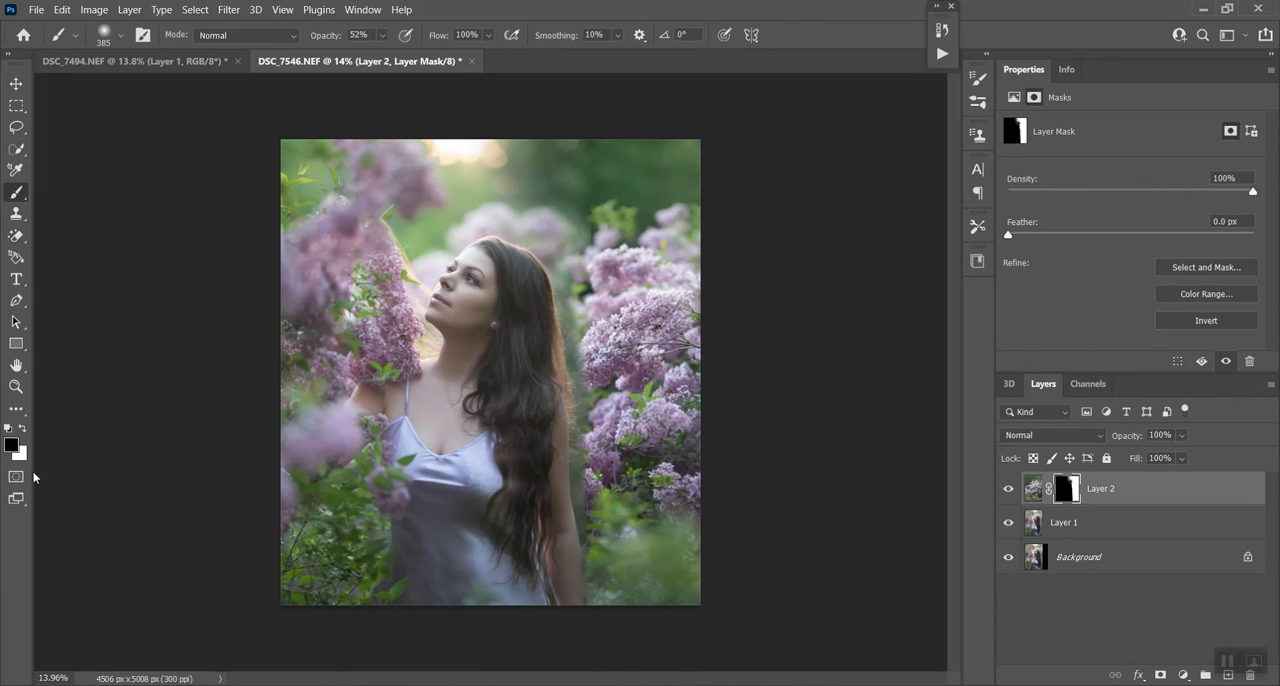
- Paint white at 100% opacity on the mask at the upper edge of the added lilacs
left_click(22, 428)
left_click(385, 36)
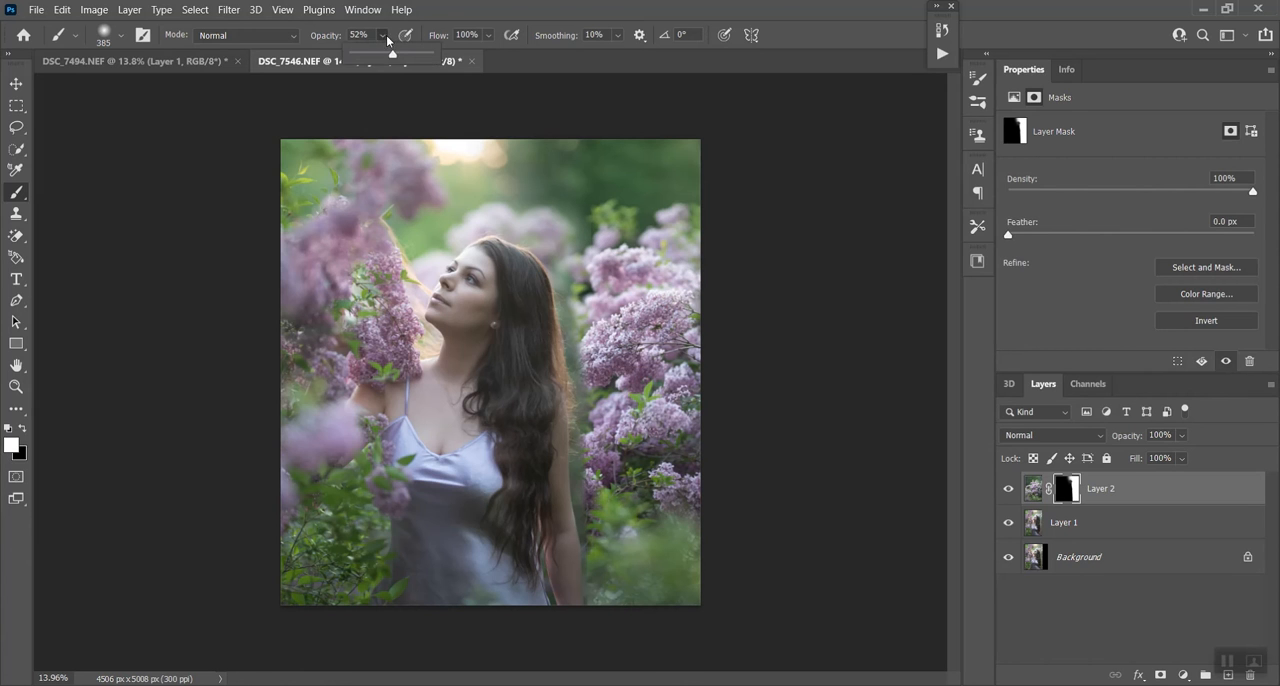
left_click(599, 236)
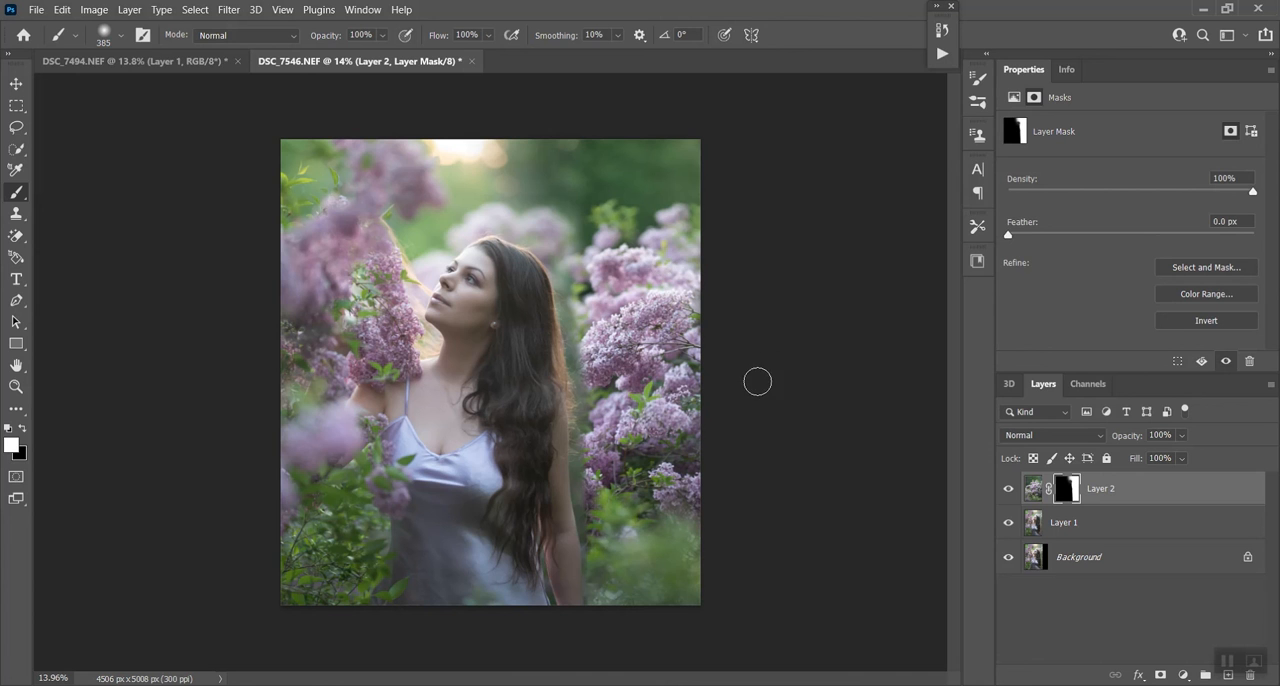
- Apply a Gaussian Blur with an 18-pixel radius to the image of Layer 2, not its mask
scroll(614, 441, "down", 3)
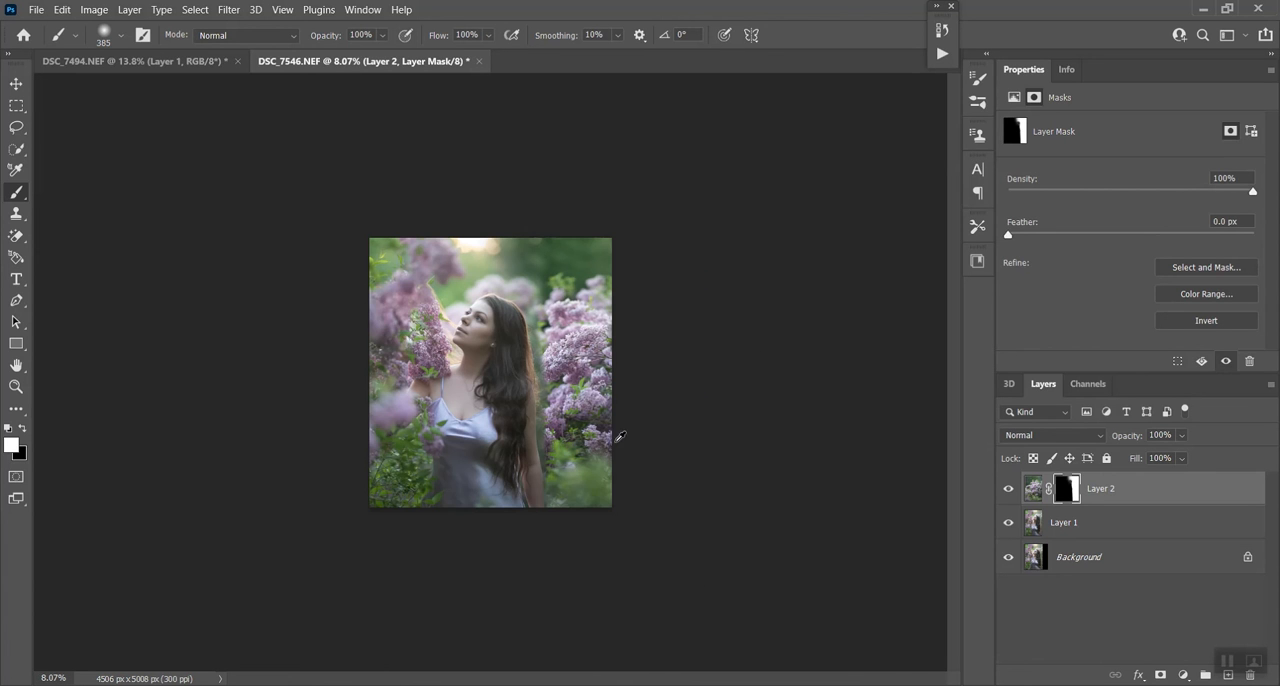
scroll(575, 381, "up", 1)
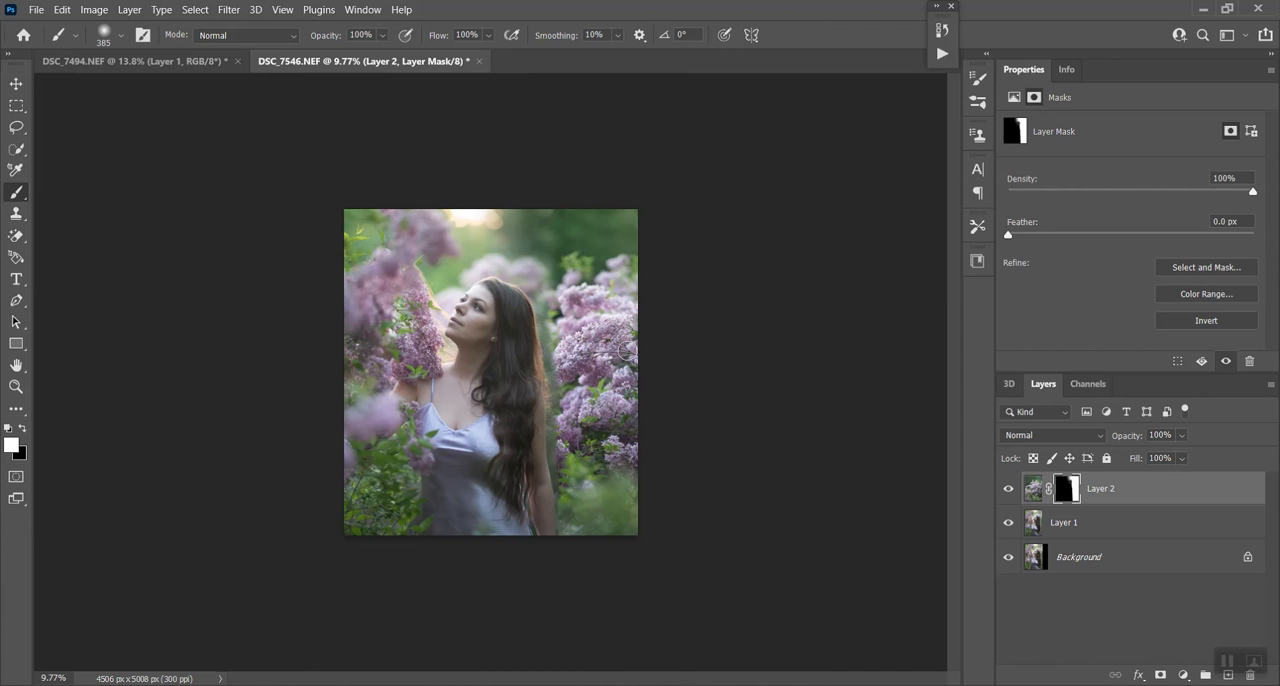
scroll(565, 322, "up", 5)
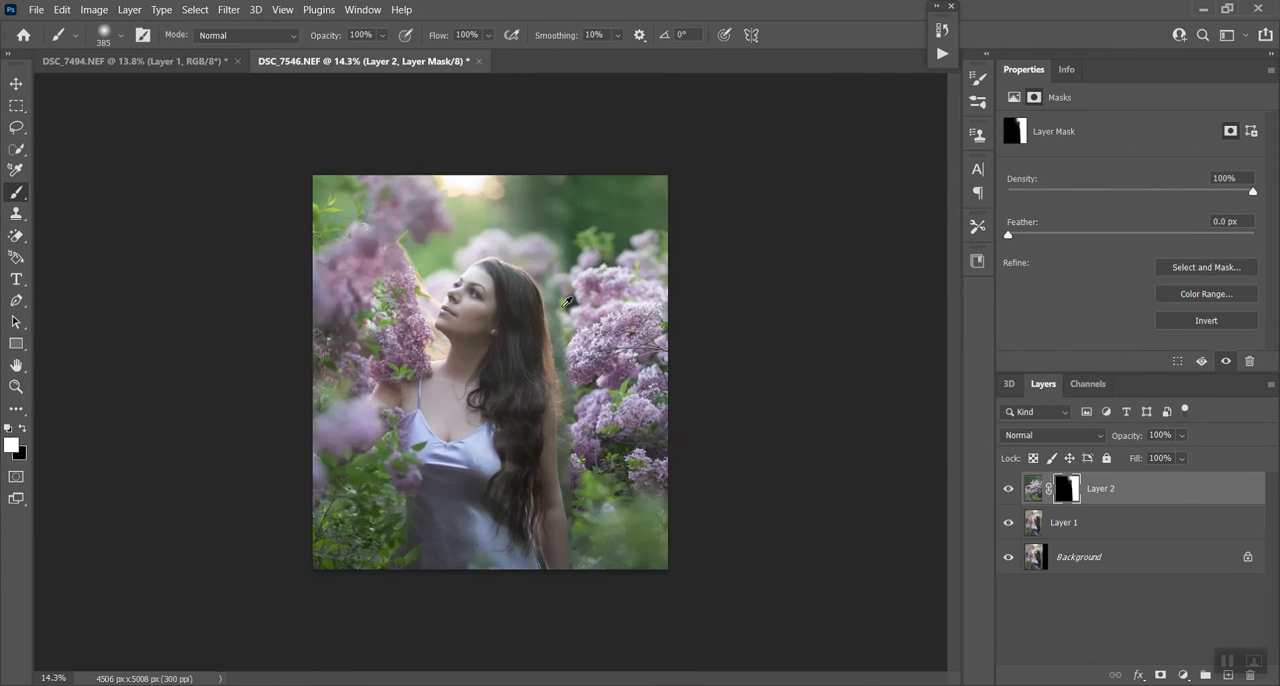
scroll(620, 300, "up", 1)
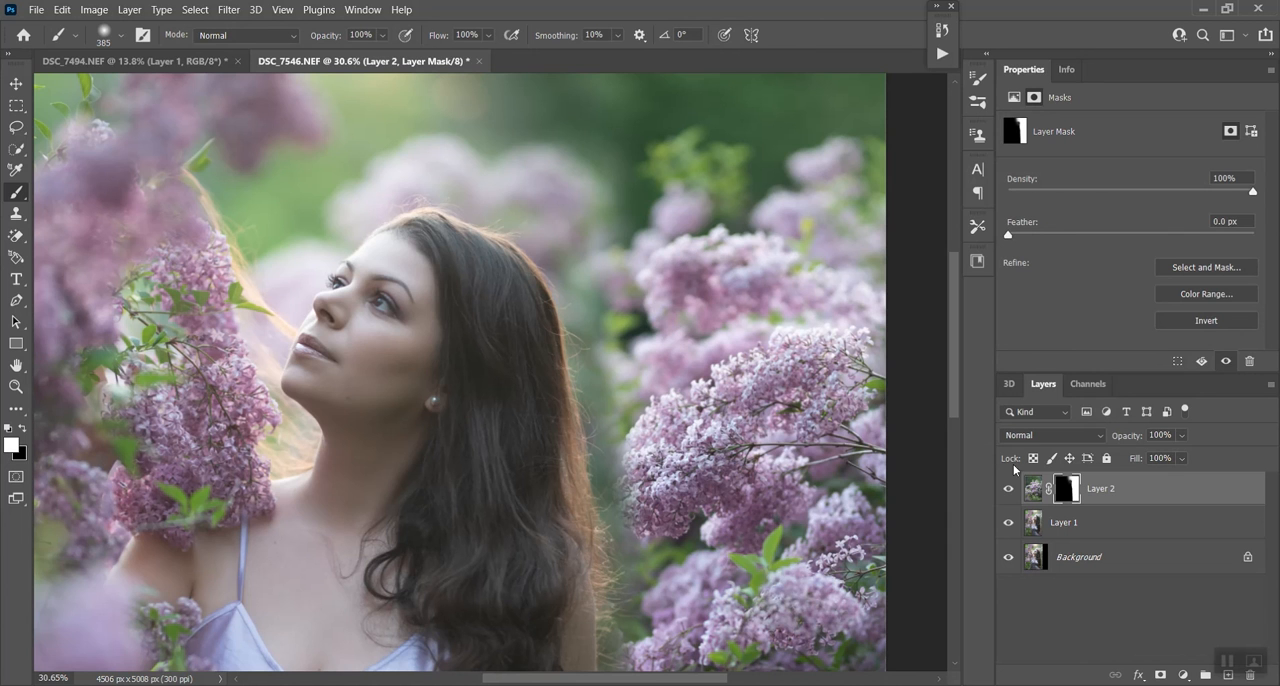
left_click(1032, 489)
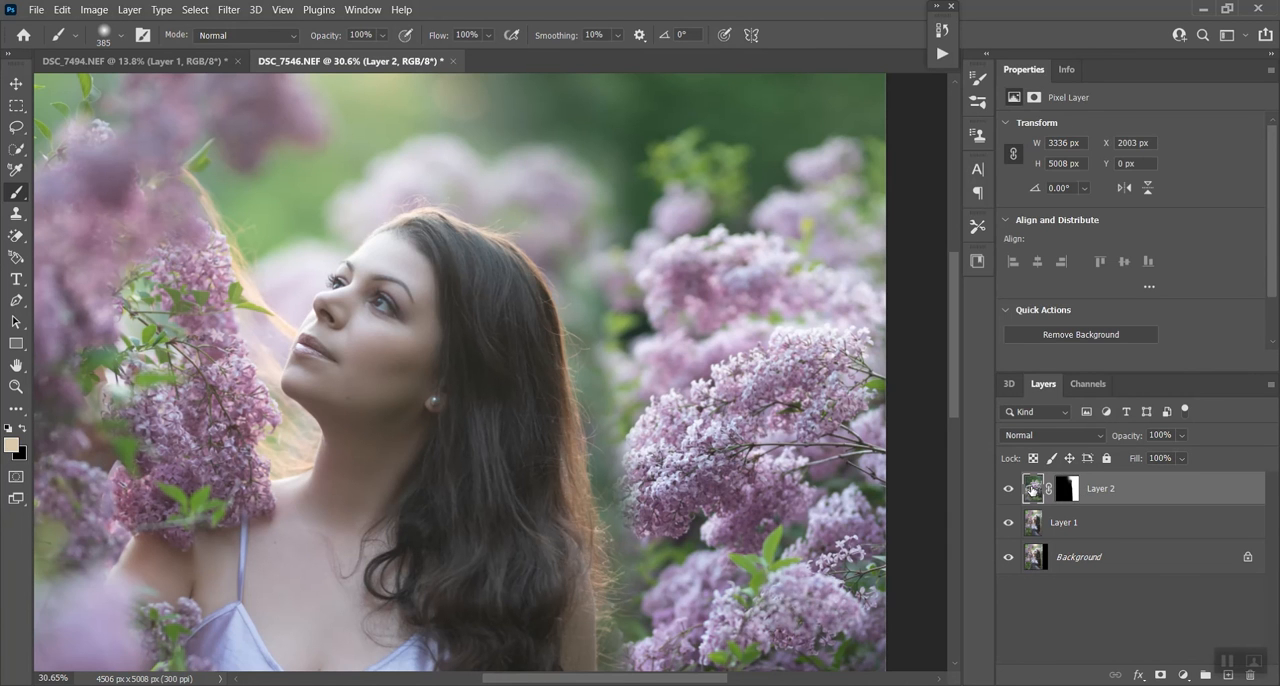
left_click(229, 10)
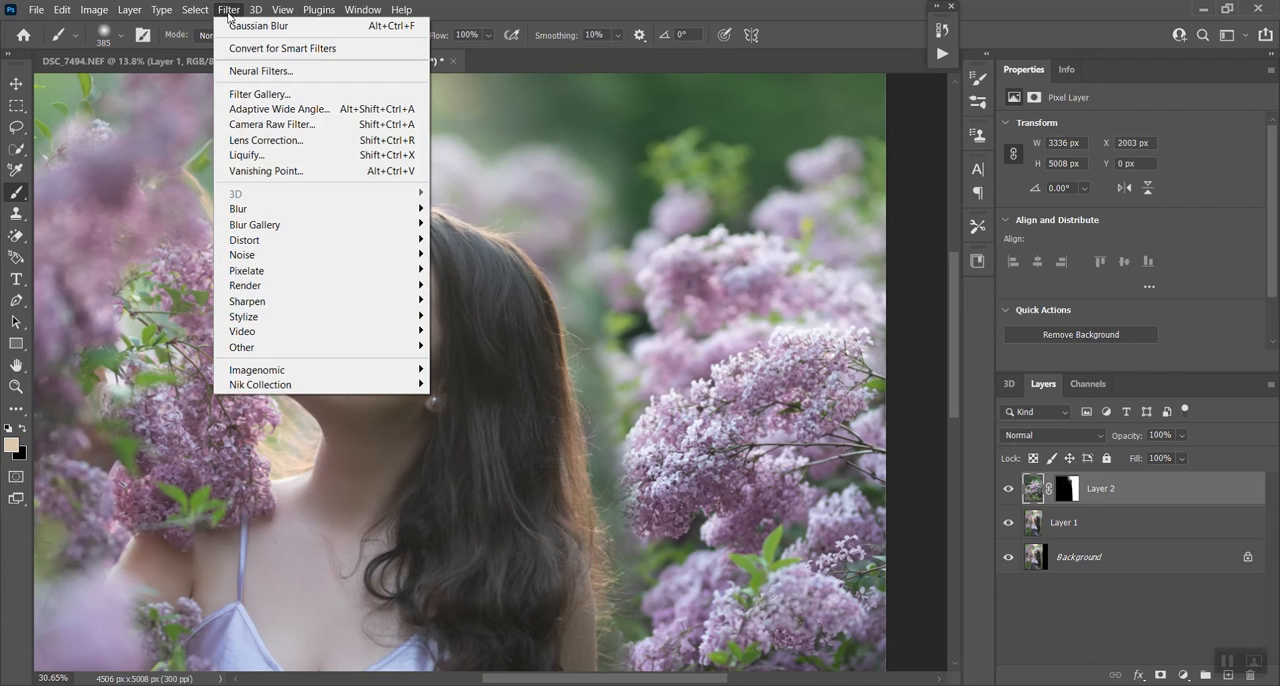
mouse_move(251, 209)
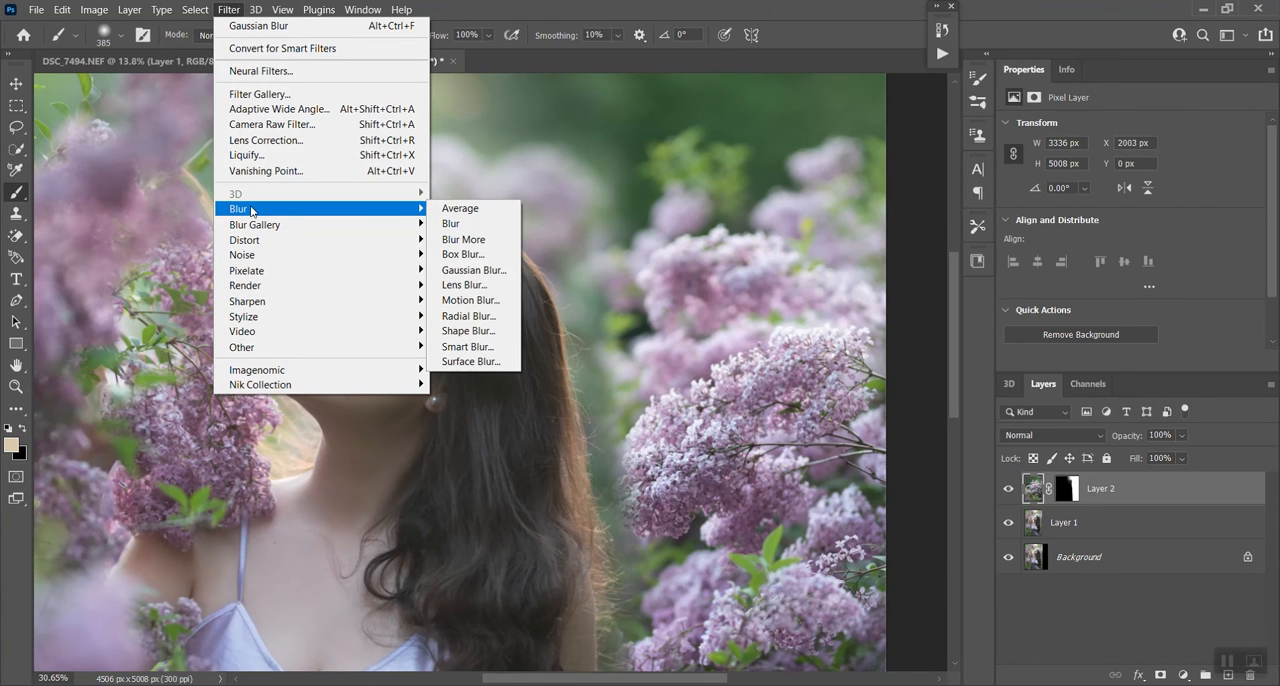
left_click(474, 270)
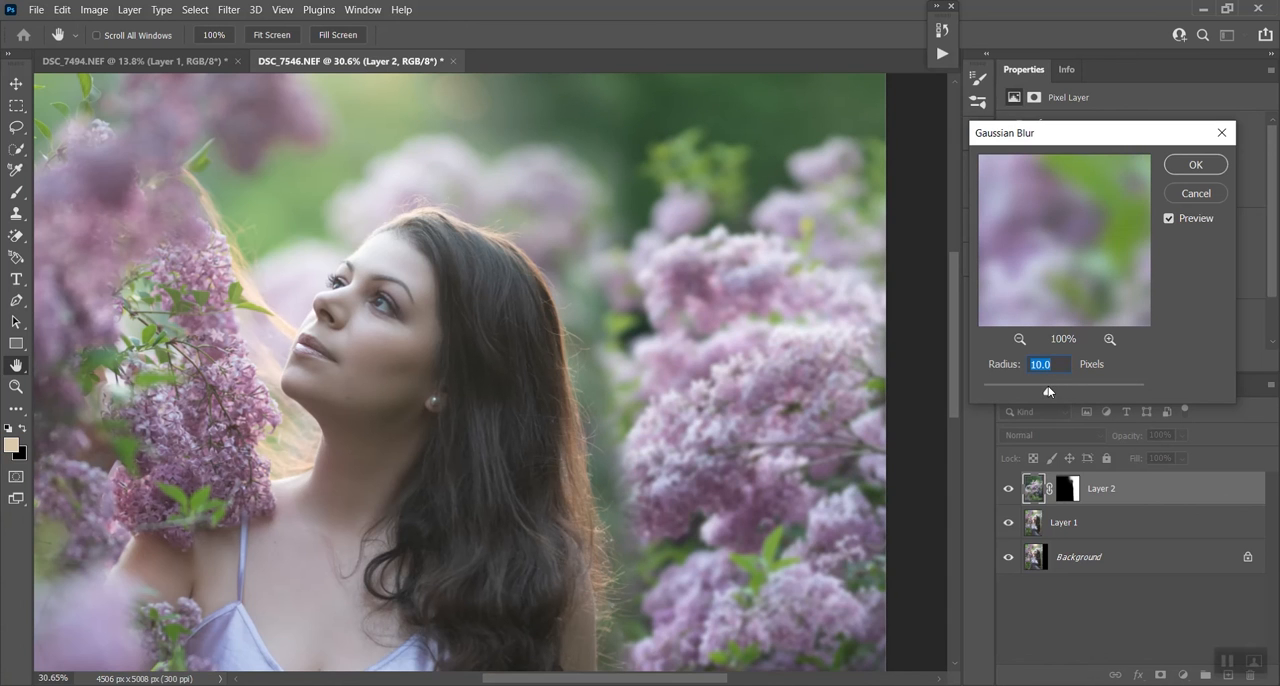
left_click_drag(1051, 391, 1054, 391)
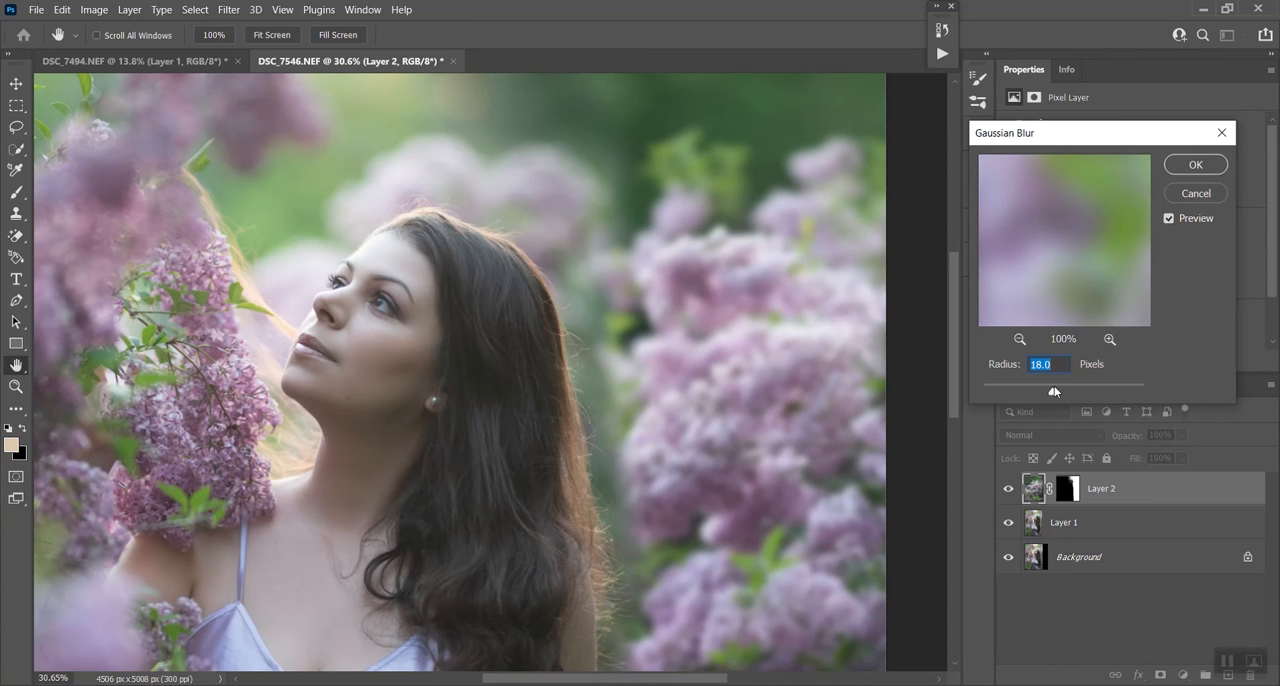
left_click(1194, 165)
key("b")
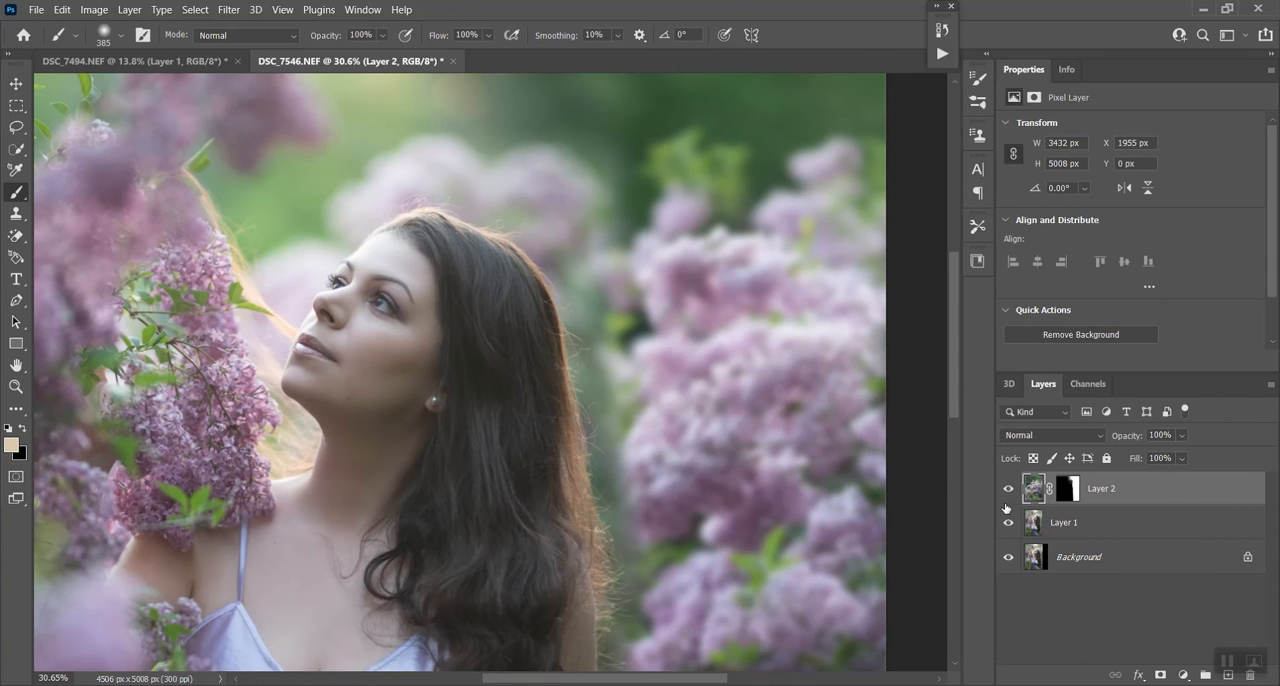
- Compare the image with and without the lilac layer and examine the blurred flowers beside the woman's hair
left_click(1007, 489)
left_click(1007, 489)
left_click(1007, 489)
scroll(683, 433, "down", 2)
scroll(683, 433, "down", 1)
scroll(640, 420, "up", 5)
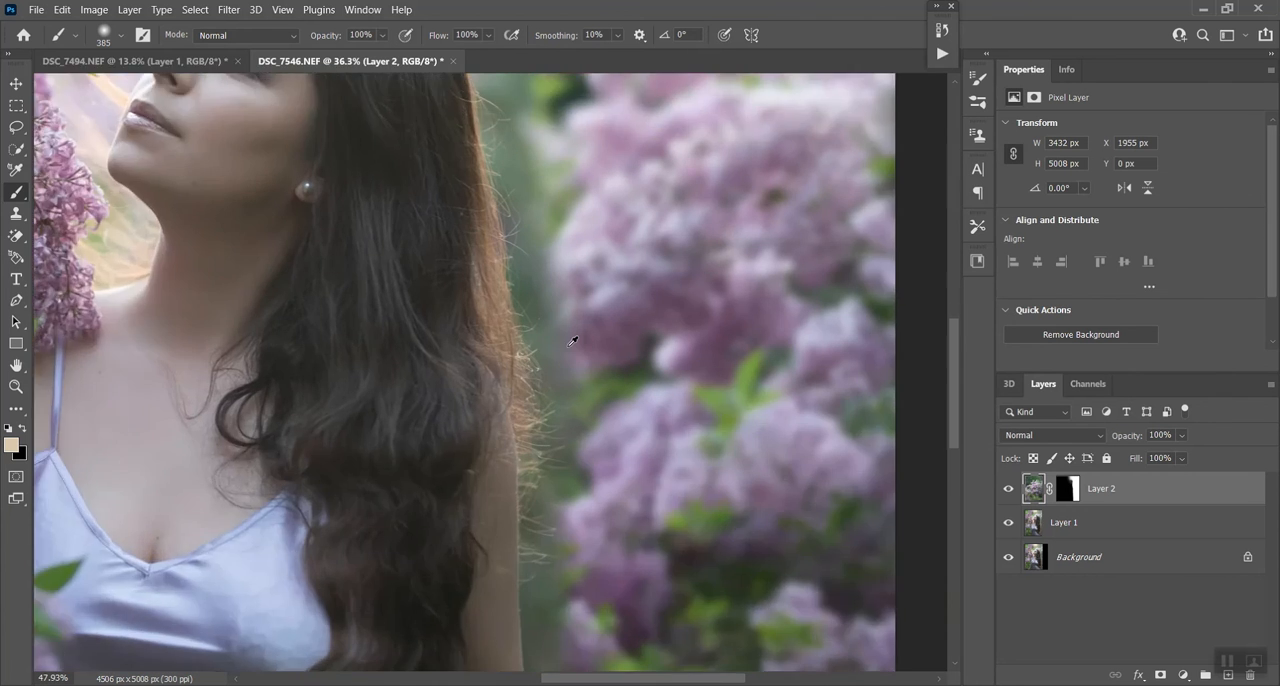
scroll(567, 345, "up", 3)
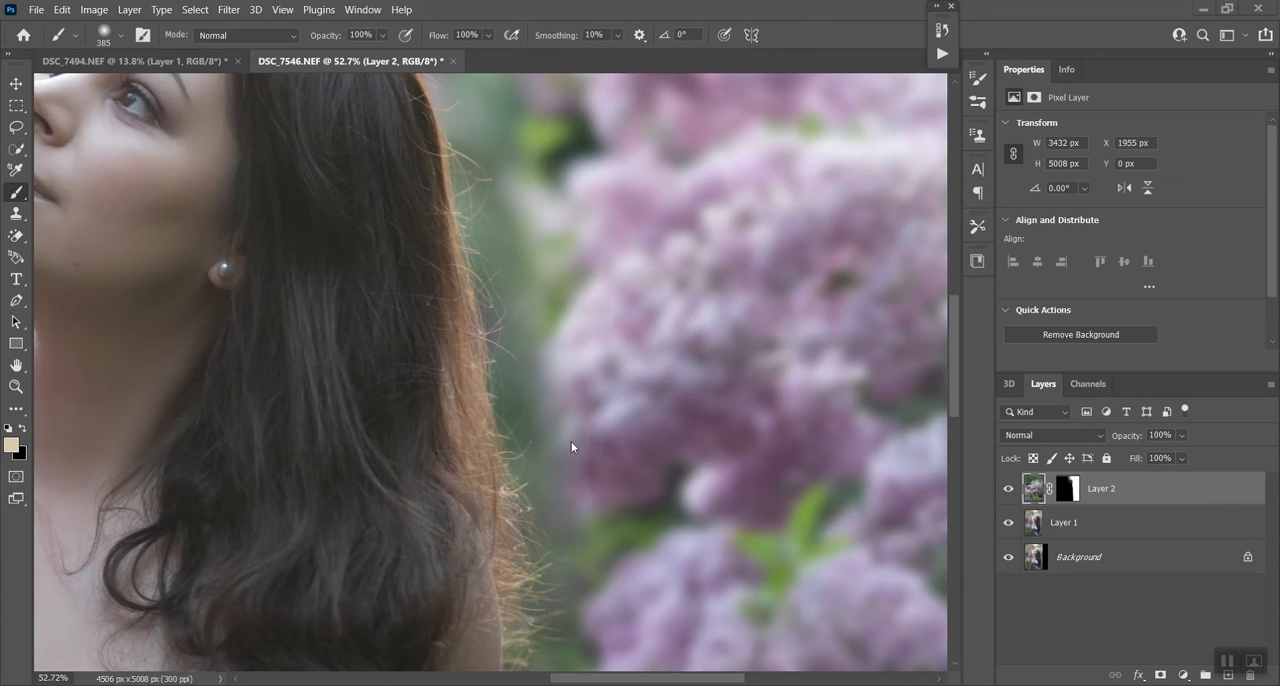
scroll(621, 540, "up", 2)
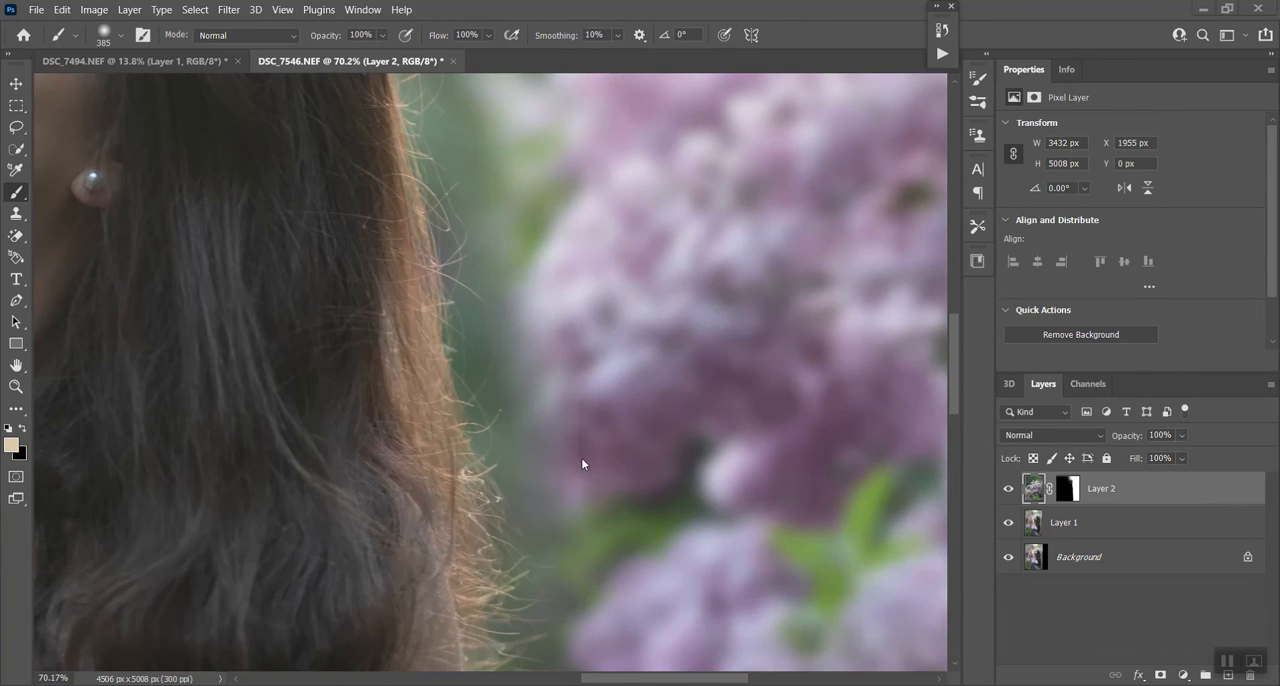
- Make the lilac layer's mask active for painting and set the brush size to 161 px
left_click(1066, 488)
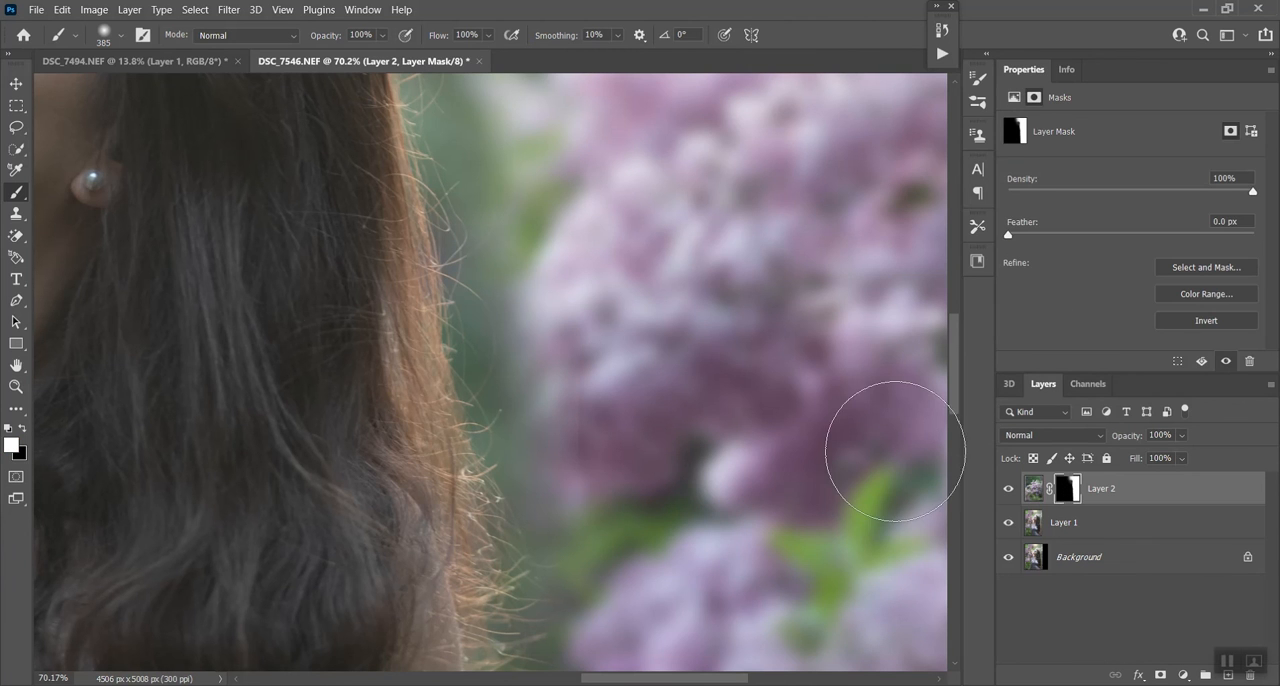
left_click(110, 36)
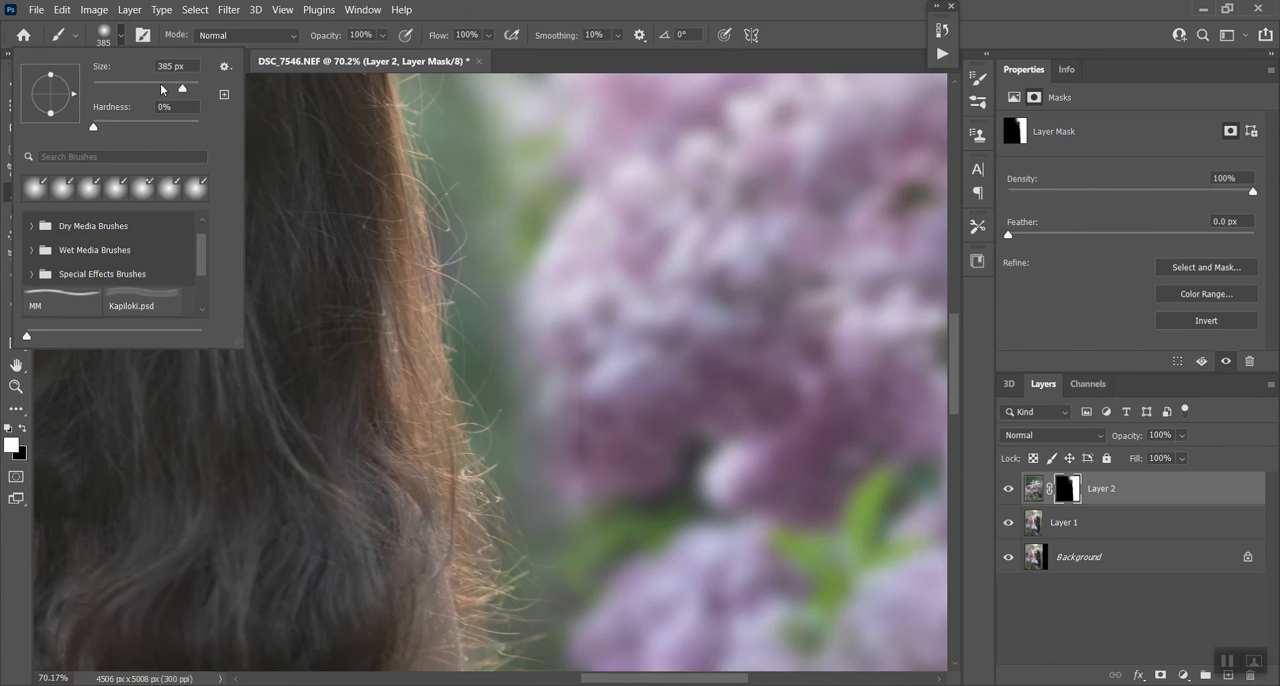
key("Return")
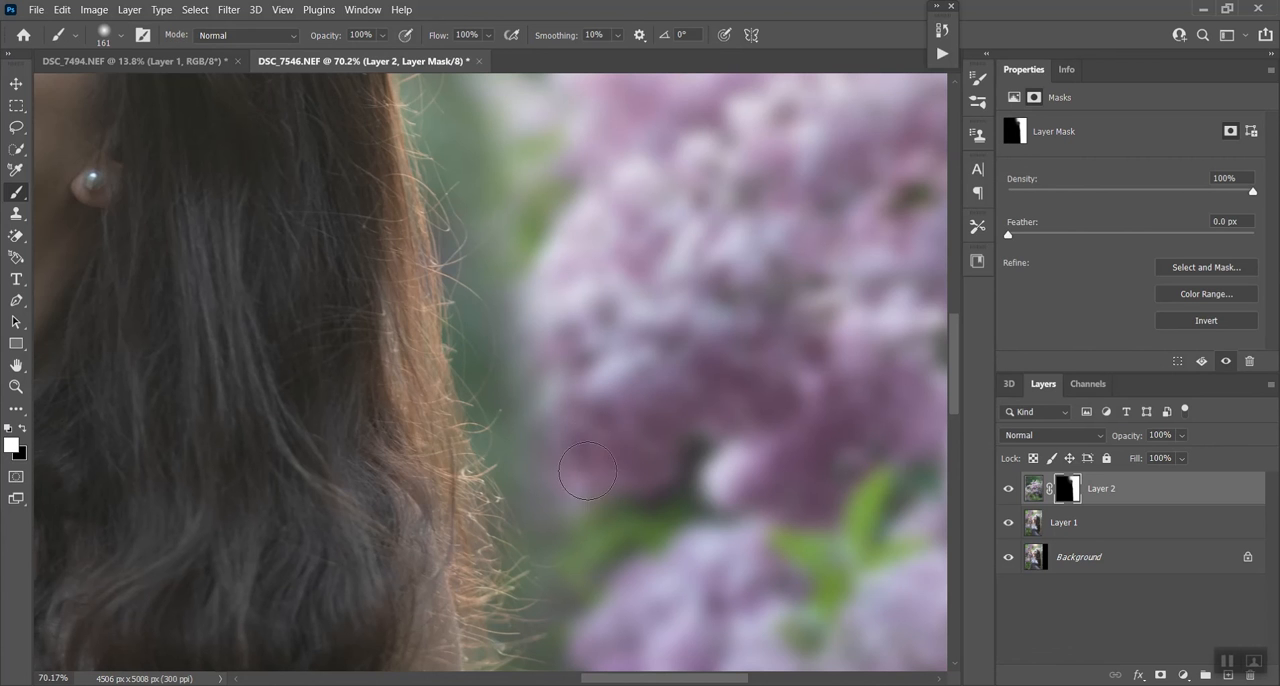
- Examine the blend along the woman's arm, the top background and the edge of her hair
scroll(583, 449, "down", 6)
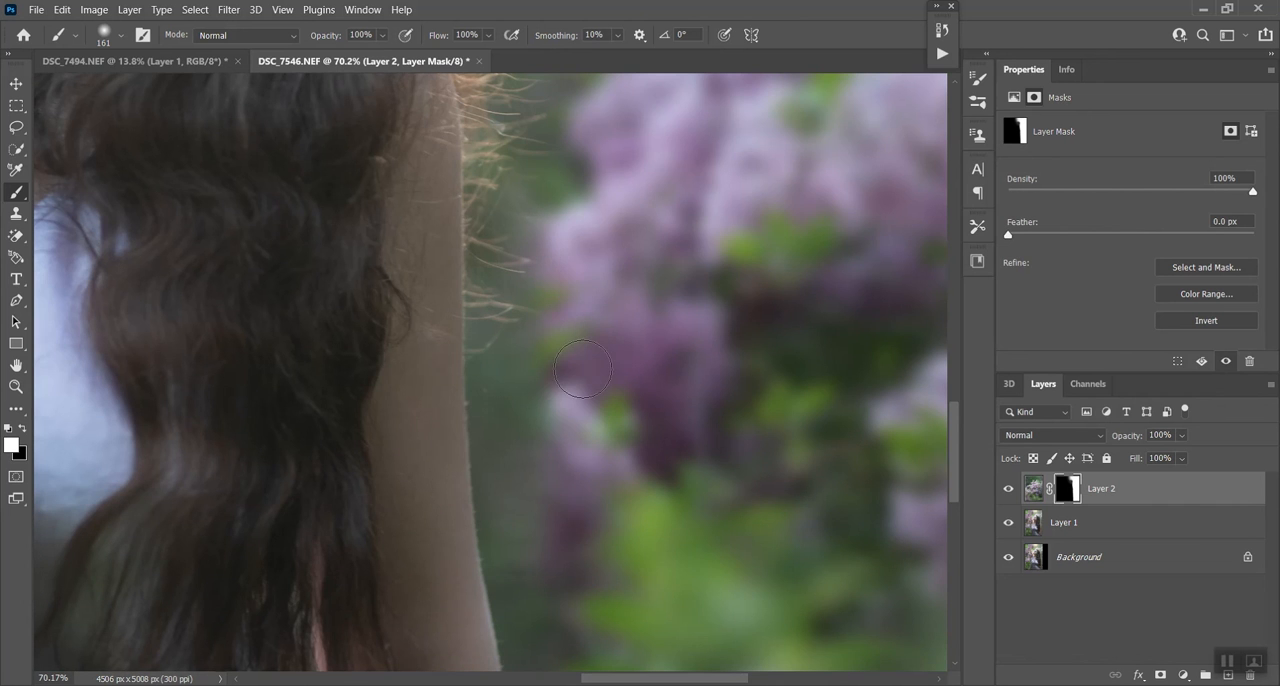
scroll(578, 397, "down", 5)
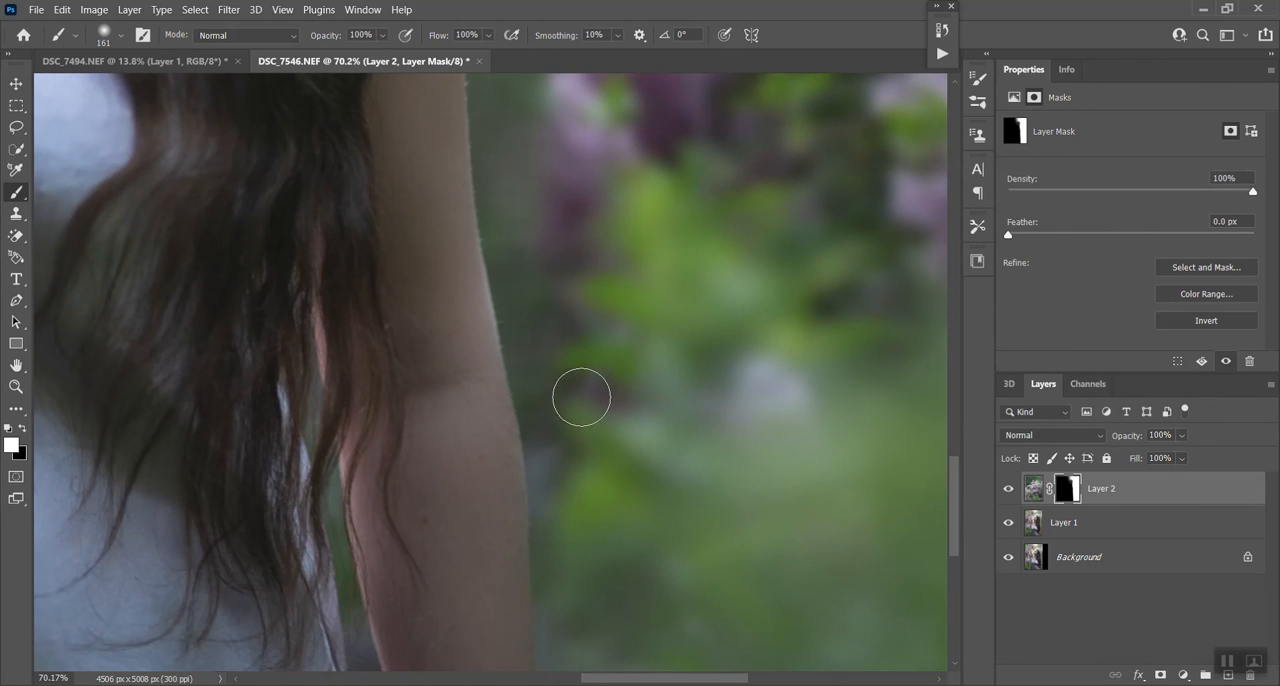
scroll(663, 476, "down", 3)
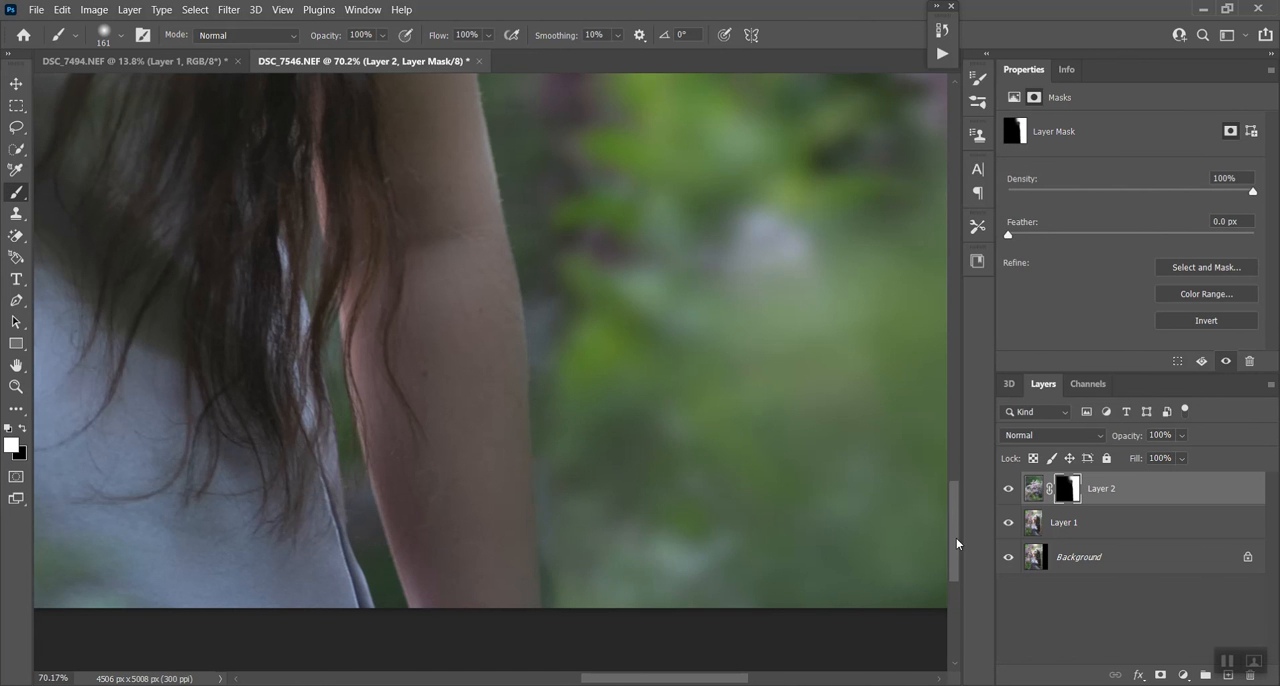
scroll(946, 486, "up", 5)
scroll(946, 486, "up", 8)
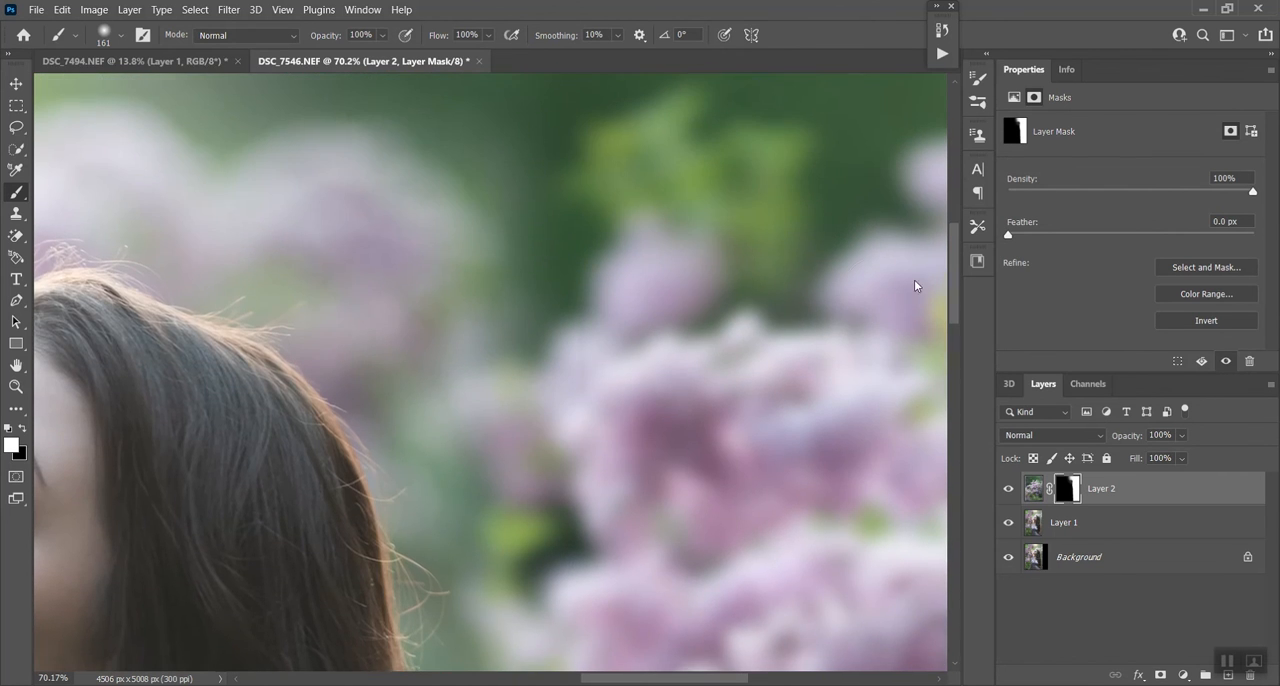
mouse_move(956, 286)
left_mouse_down()
mouse_move(947, 212)
mouse_move(945, 233)
left_mouse_up()
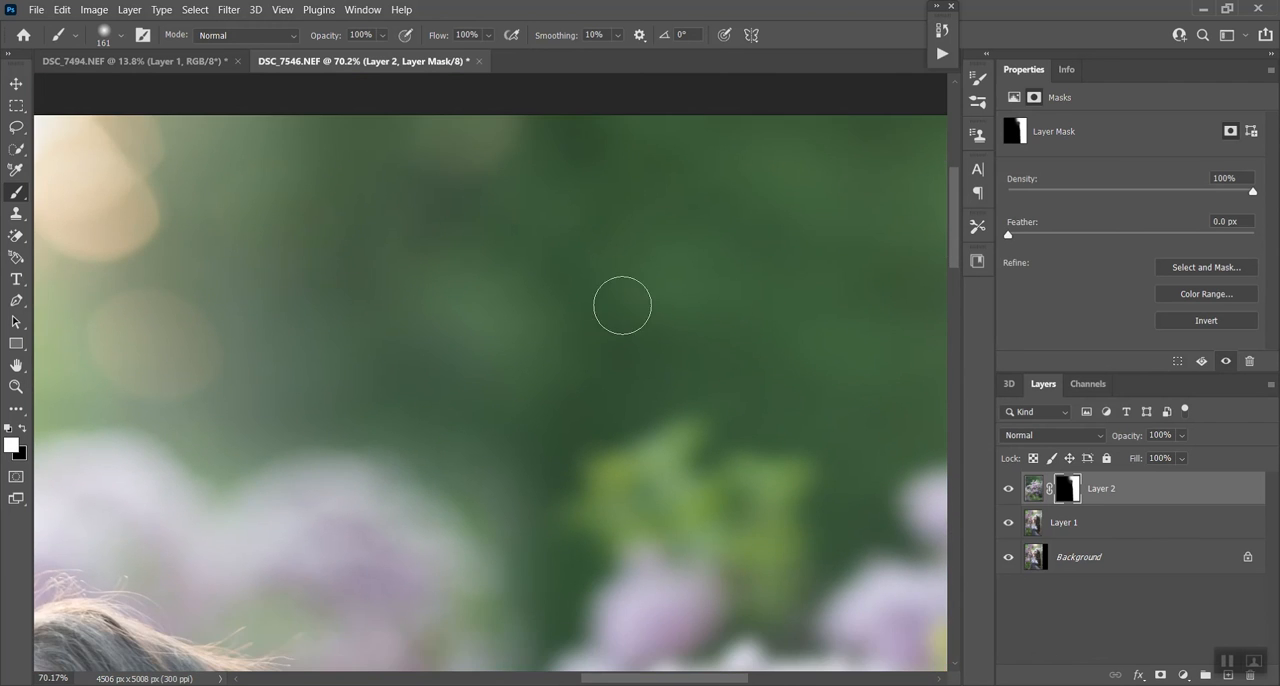
scroll(622, 305, "down", 5)
scroll(622, 536, "up", 5)
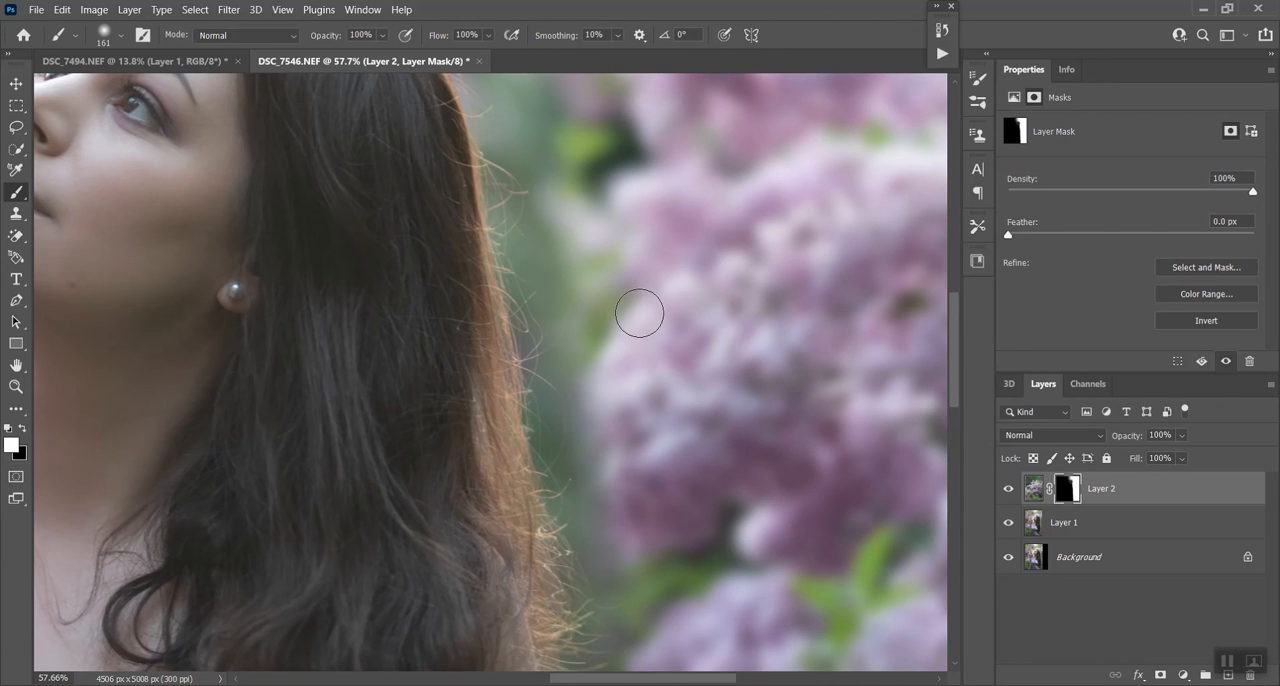
scroll(640, 310, "down", 1)
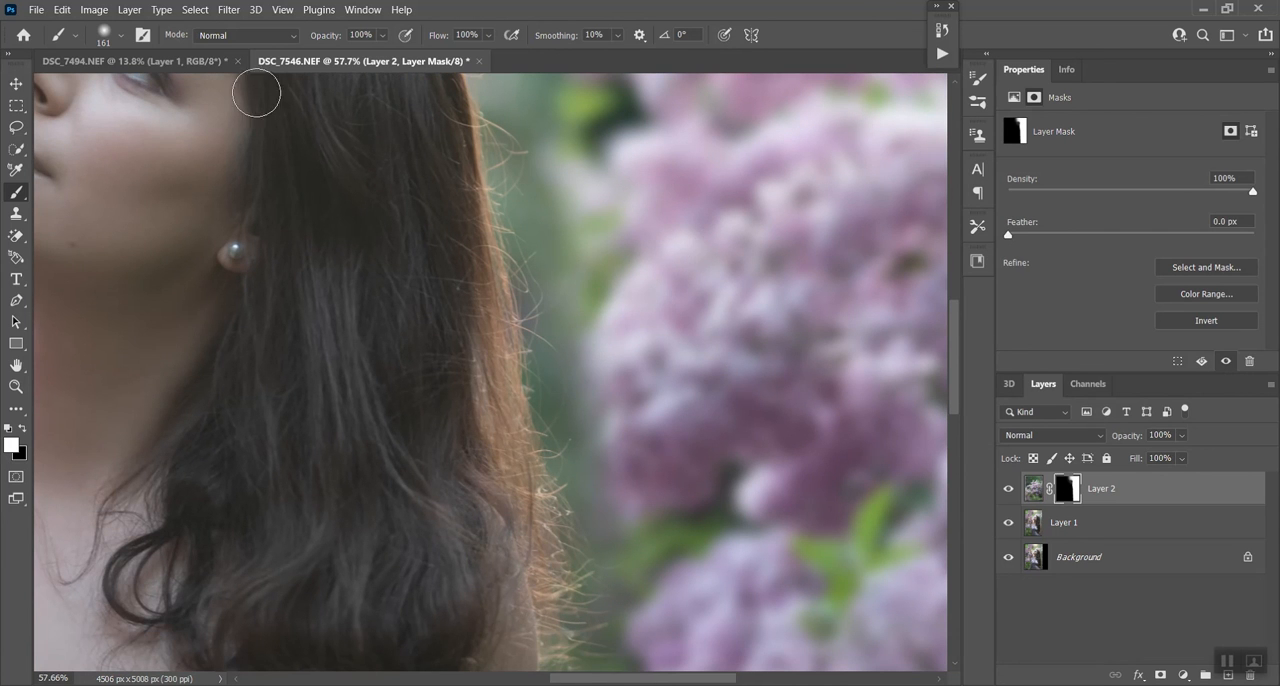
- Paint white on the lilac layer's mask beside the woman's long hair, using a 259 px brush at 53% opacity
left_click(382, 36)
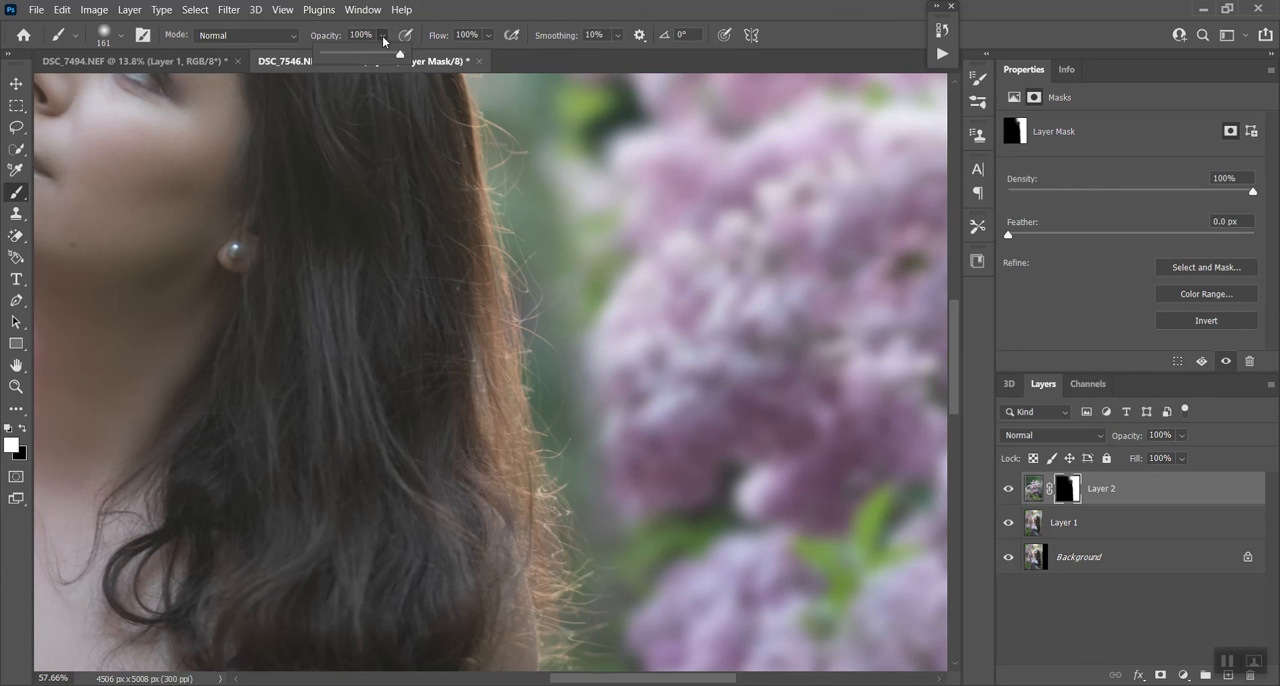
left_click(101, 37)
left_click(180, 88)
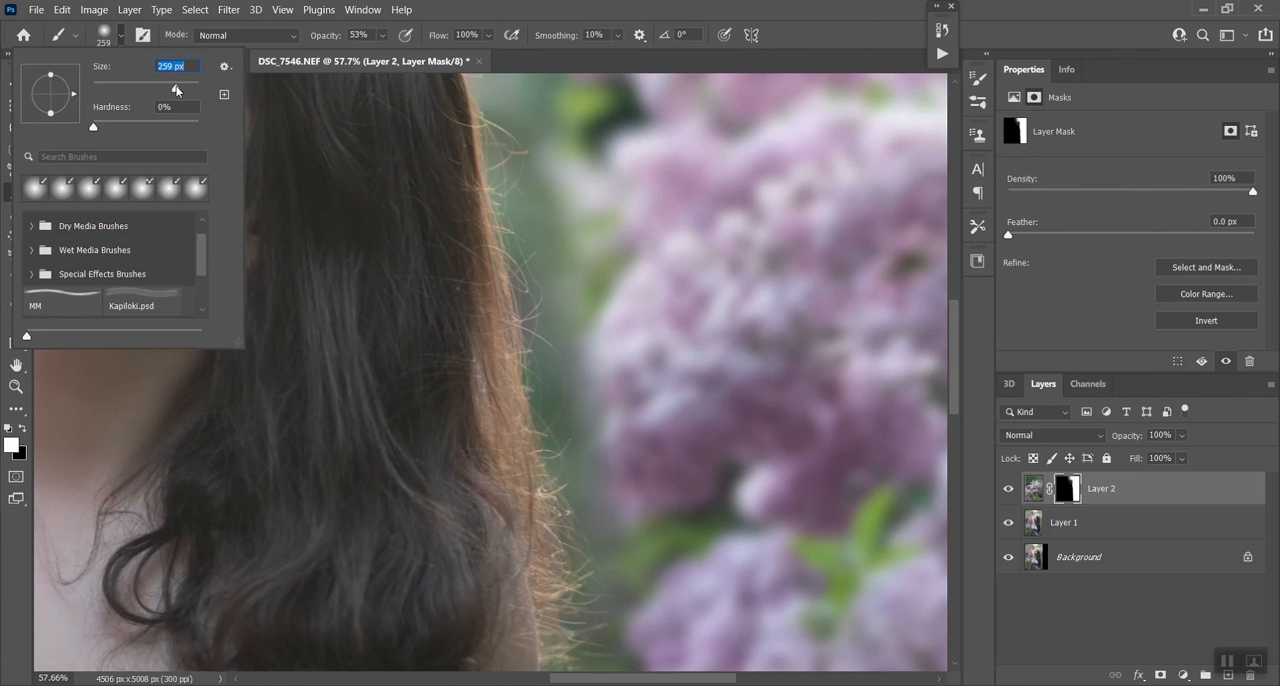
left_click(595, 8)
mouse_move(591, 188)
left_mouse_down()
mouse_move(597, 263)
mouse_move(585, 340)
mouse_move(620, 485)
mouse_move(582, 421)
mouse_move(599, 418)
mouse_move(569, 391)
mouse_move(571, 364)
mouse_move(612, 404)
mouse_move(602, 461)
mouse_move(647, 501)
mouse_move(628, 511)
mouse_move(664, 528)
mouse_move(697, 499)
left_mouse_up()
scroll(632, 440, "down", 3)
mouse_move(615, 310)
left_mouse_down()
mouse_move(586, 298)
mouse_move(625, 340)
mouse_move(616, 364)
mouse_move(574, 286)
mouse_move(674, 416)
left_mouse_up()
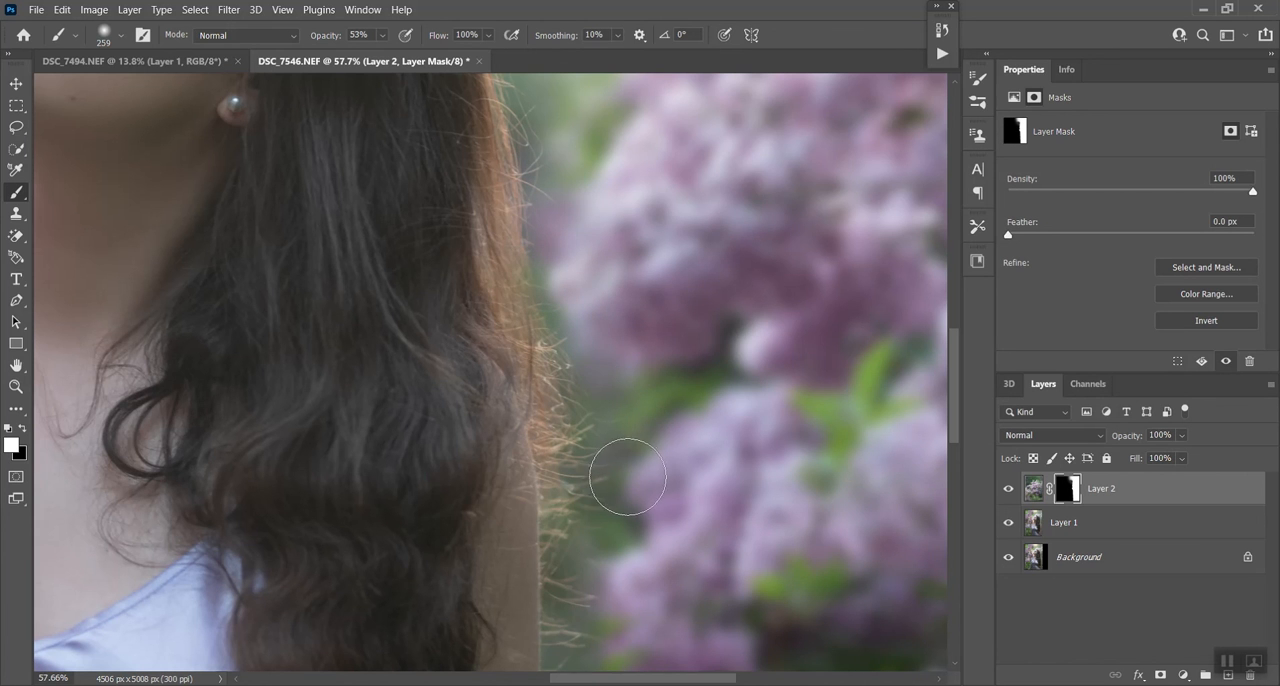
scroll(668, 515, "down", 4)
mouse_move(599, 448)
left_mouse_down()
mouse_move(593, 528)
mouse_move(678, 629)
left_mouse_up()
- Refine the lilac layer's mask down along the woman's arm and beside the upper edge of her hair
scroll(676, 600, "down", 1)
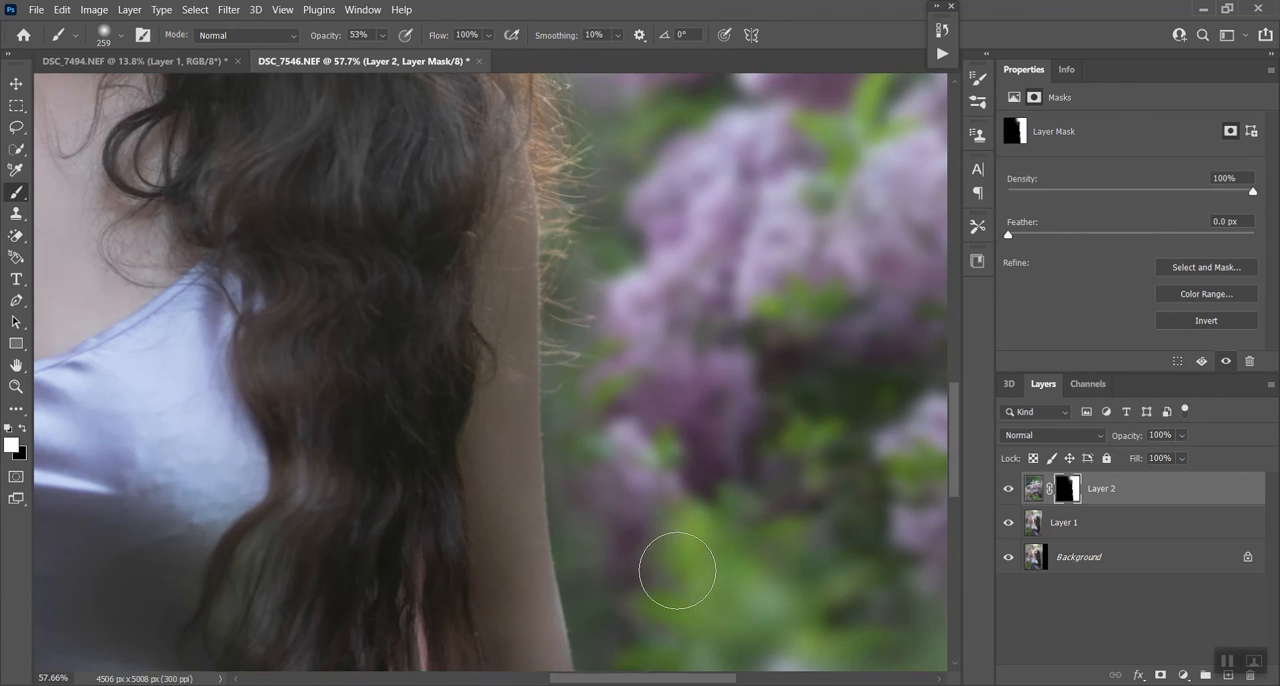
scroll(665, 540, "down", 1)
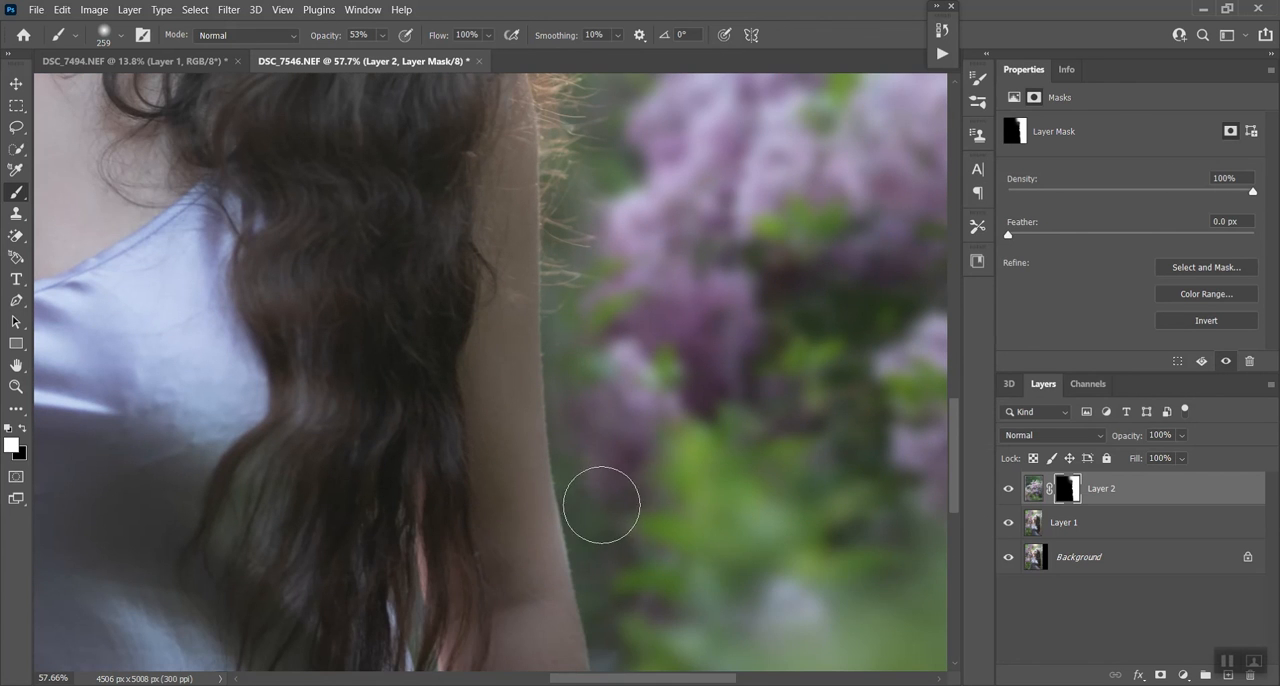
scroll(677, 594, "down", 2)
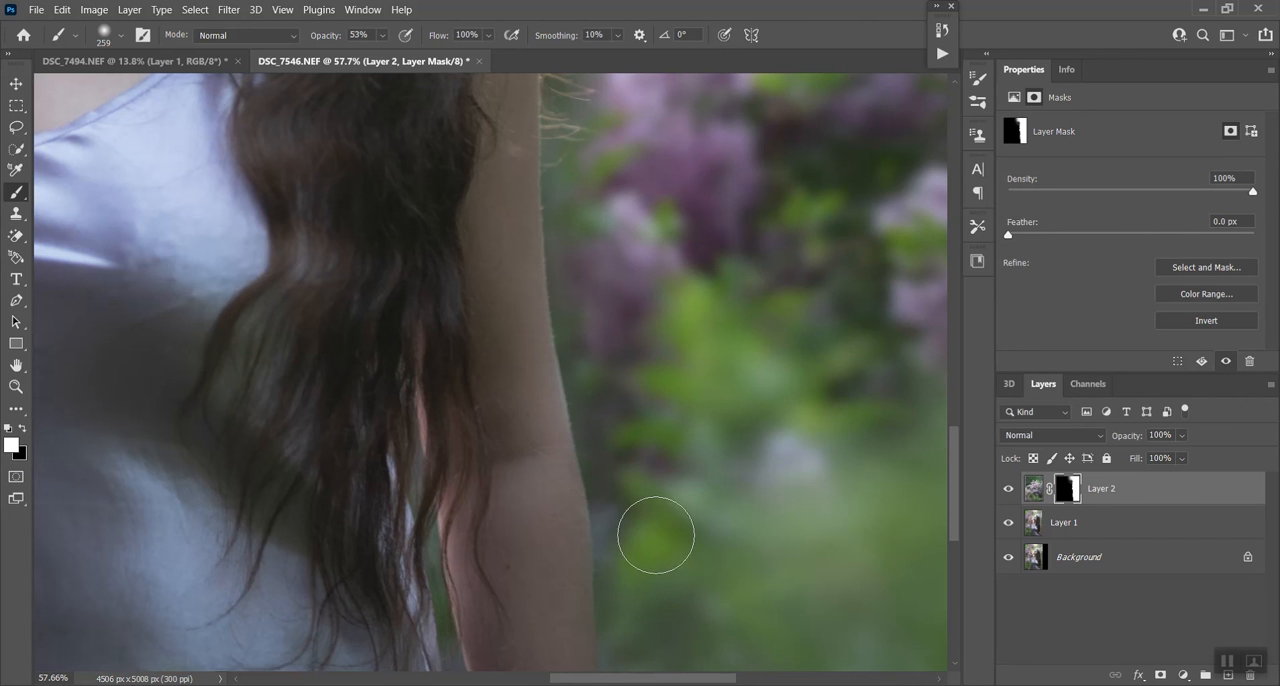
scroll(730, 581, "down", 3)
scroll(730, 581, "down", 3)
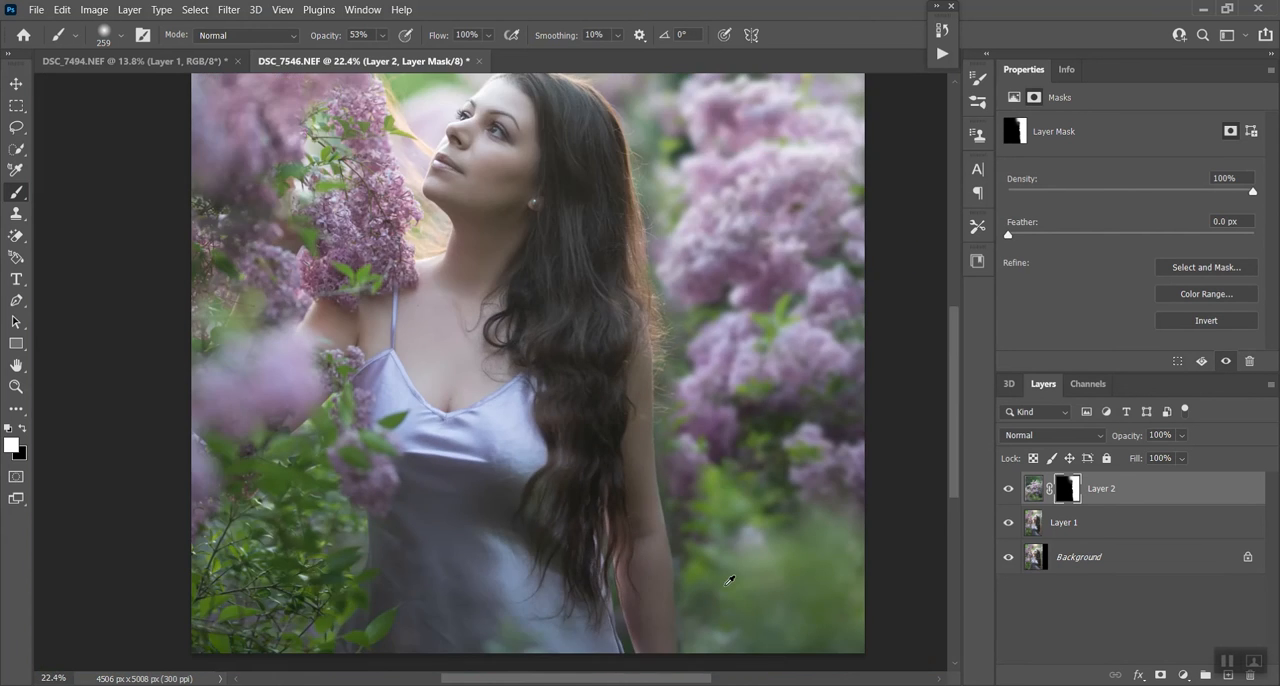
scroll(603, 263, "up", 4)
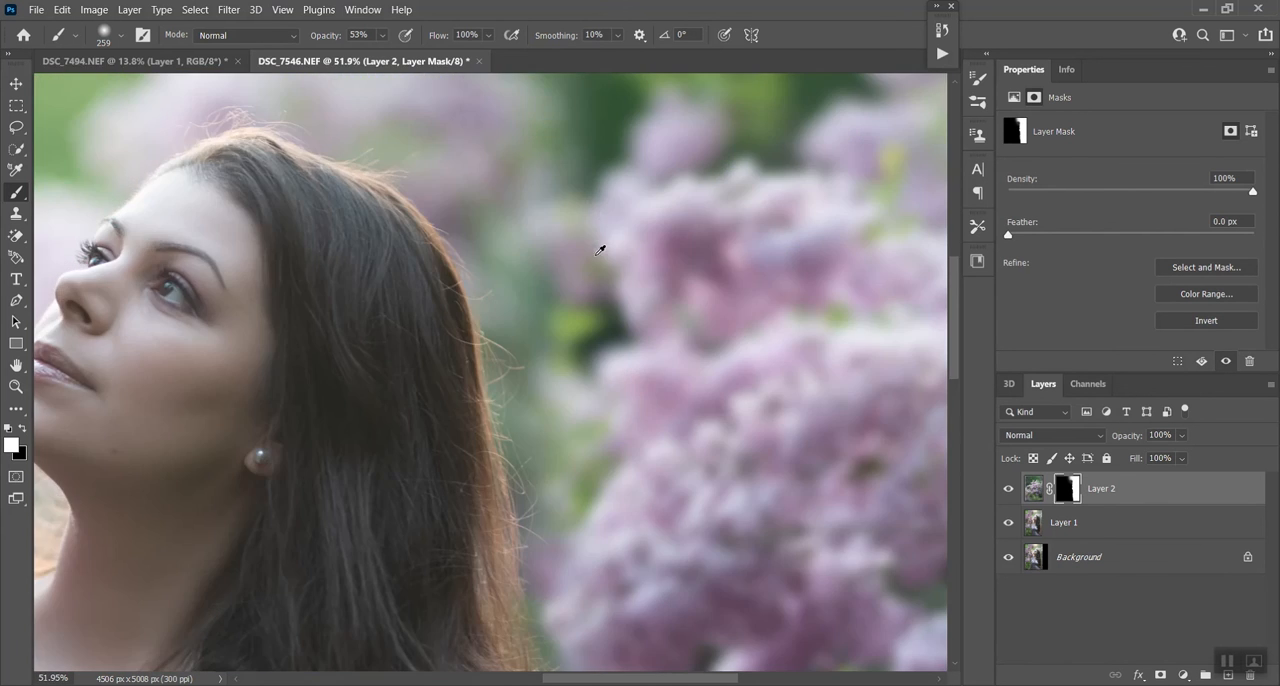
mouse_move(523, 273)
left_mouse_down()
mouse_move(539, 317)
mouse_move(564, 330)
mouse_move(541, 322)
mouse_move(570, 394)
mouse_move(558, 396)
mouse_move(547, 450)
left_mouse_up()
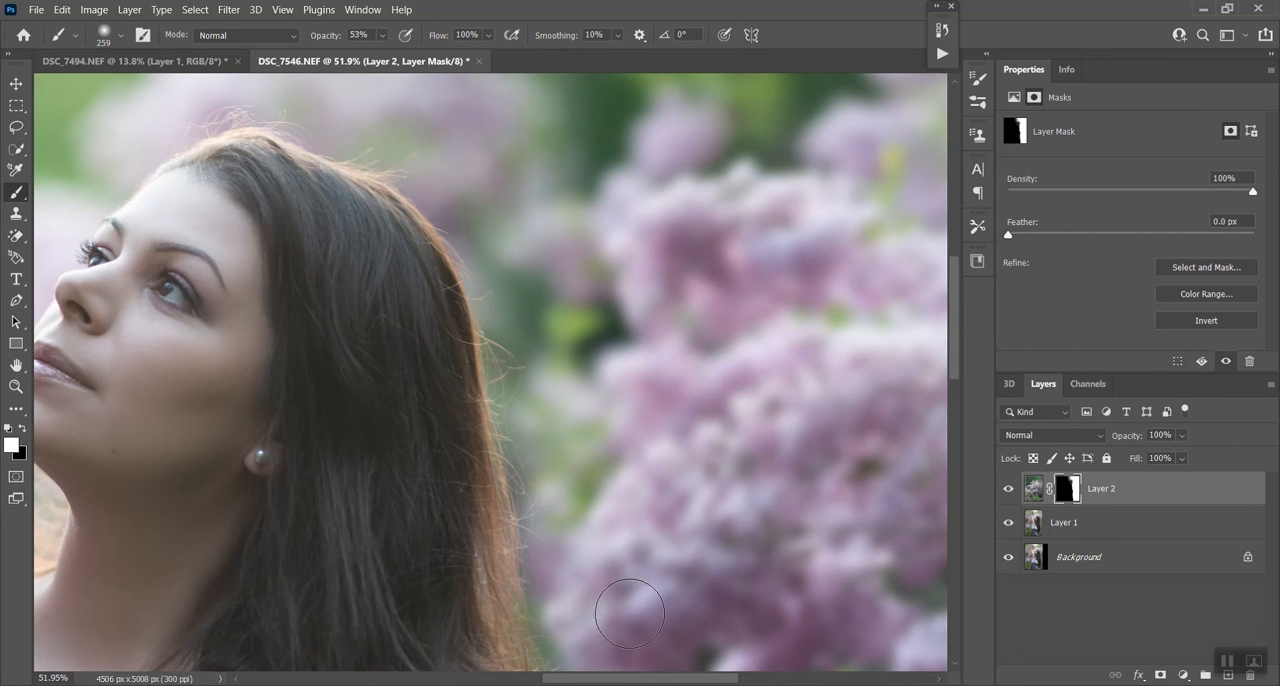
scroll(660, 614, "down", 3)
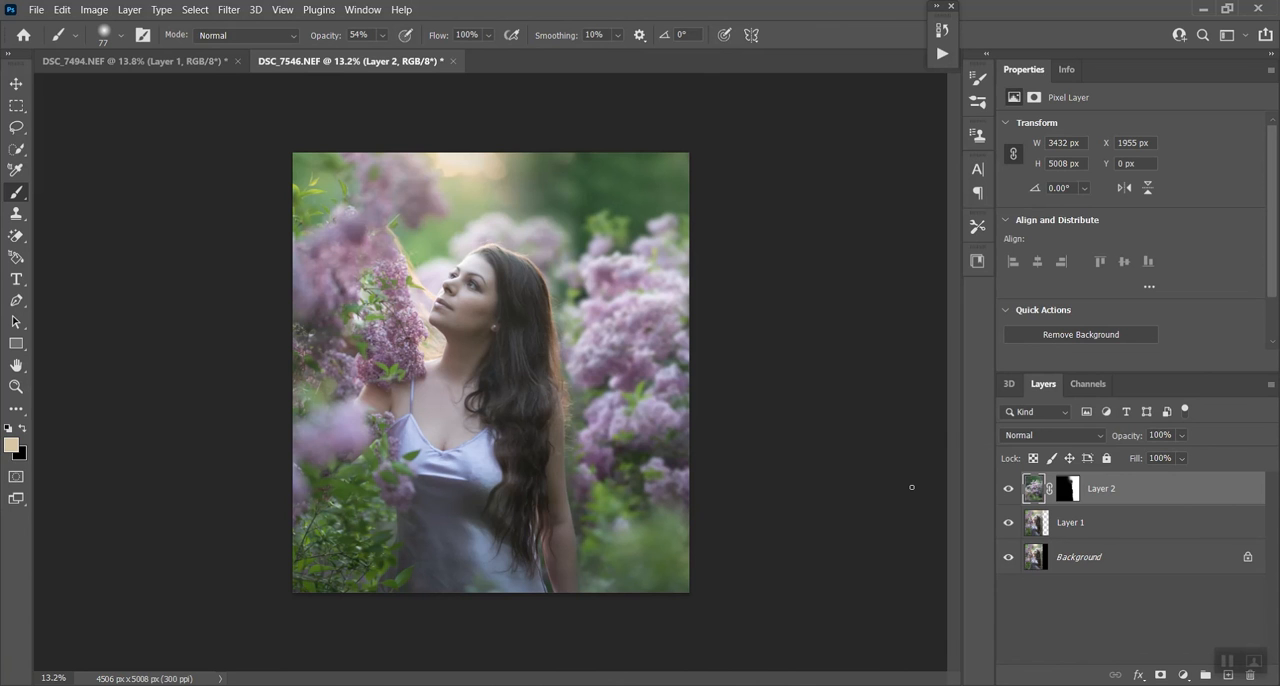
- Stamp the visible layers into a new layer and paint the sampled warm light across its upper background at 2165 px, 17% opacity
key("ctrl+shift+alt+e")
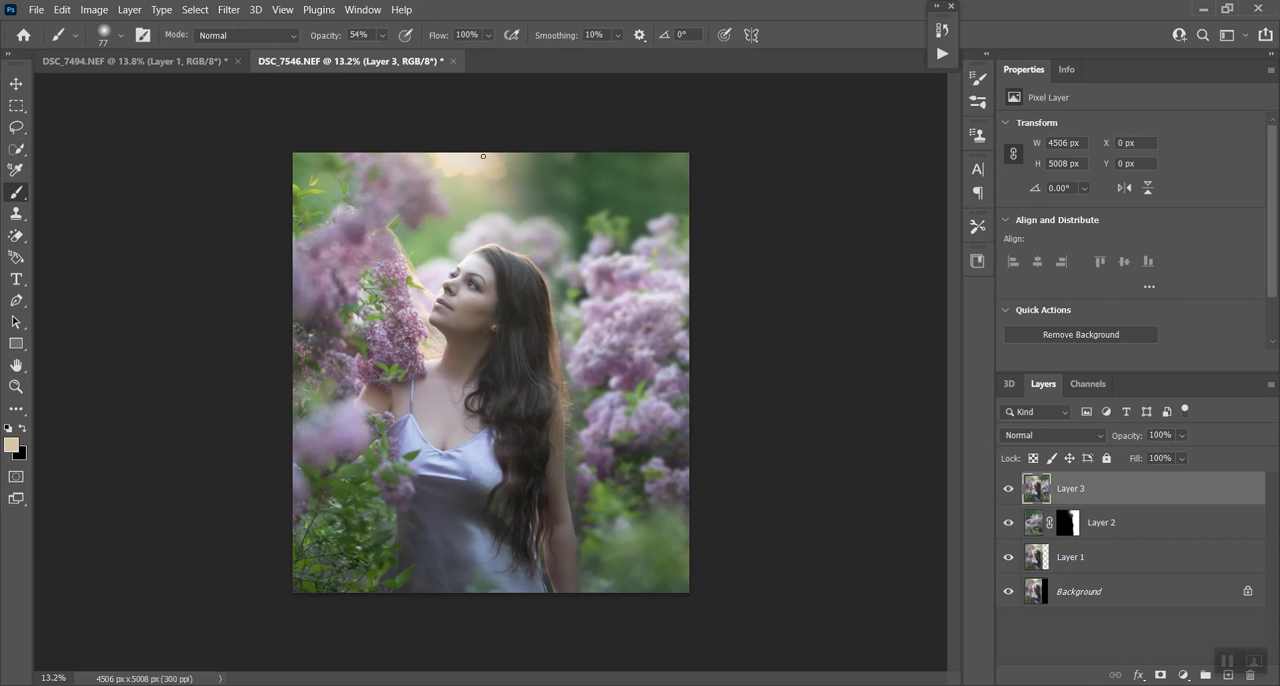
key("alt")
left_click(118, 38)
left_click(192, 86)
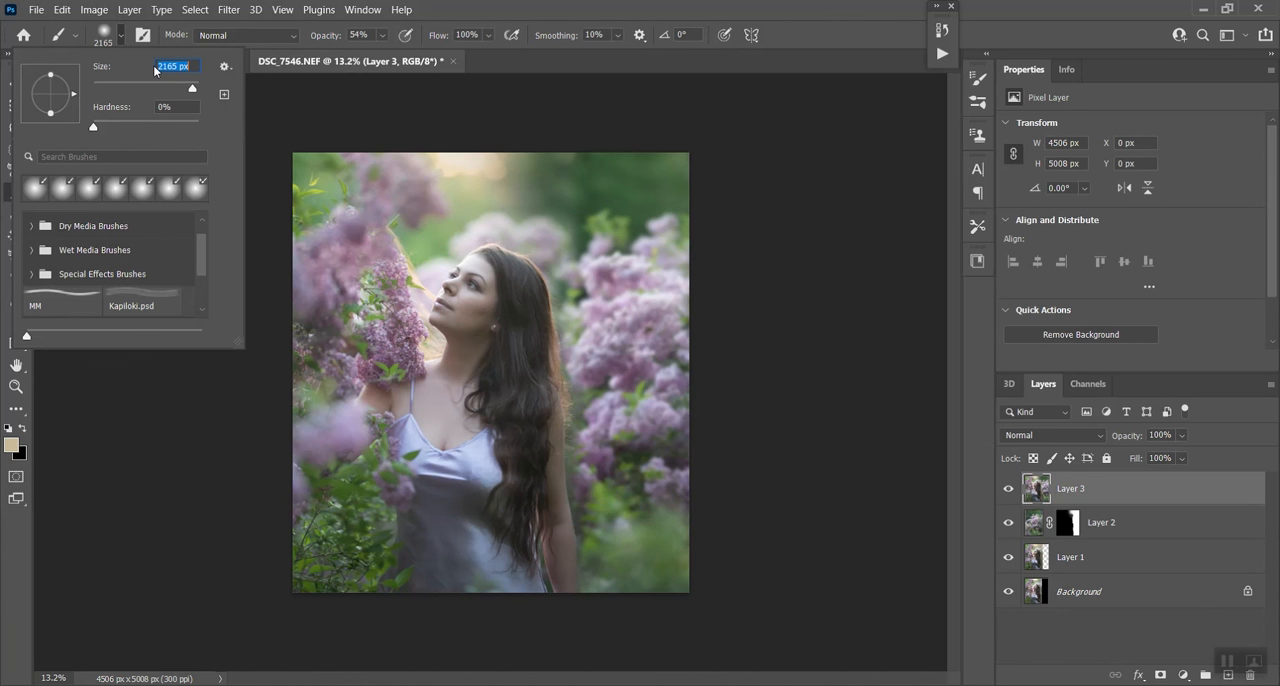
left_click(383, 36)
left_click_drag(372, 59, 366, 58)
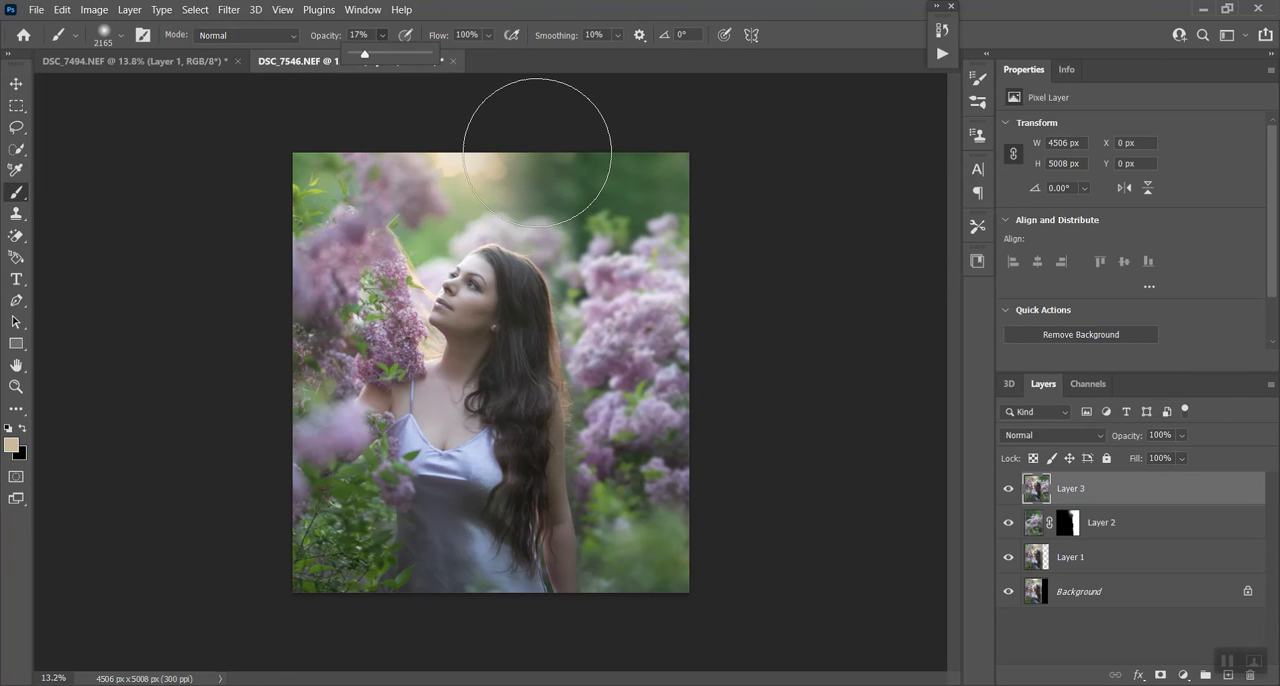
scroll(549, 148, "down", 1)
scroll(571, 143, "down", 1)
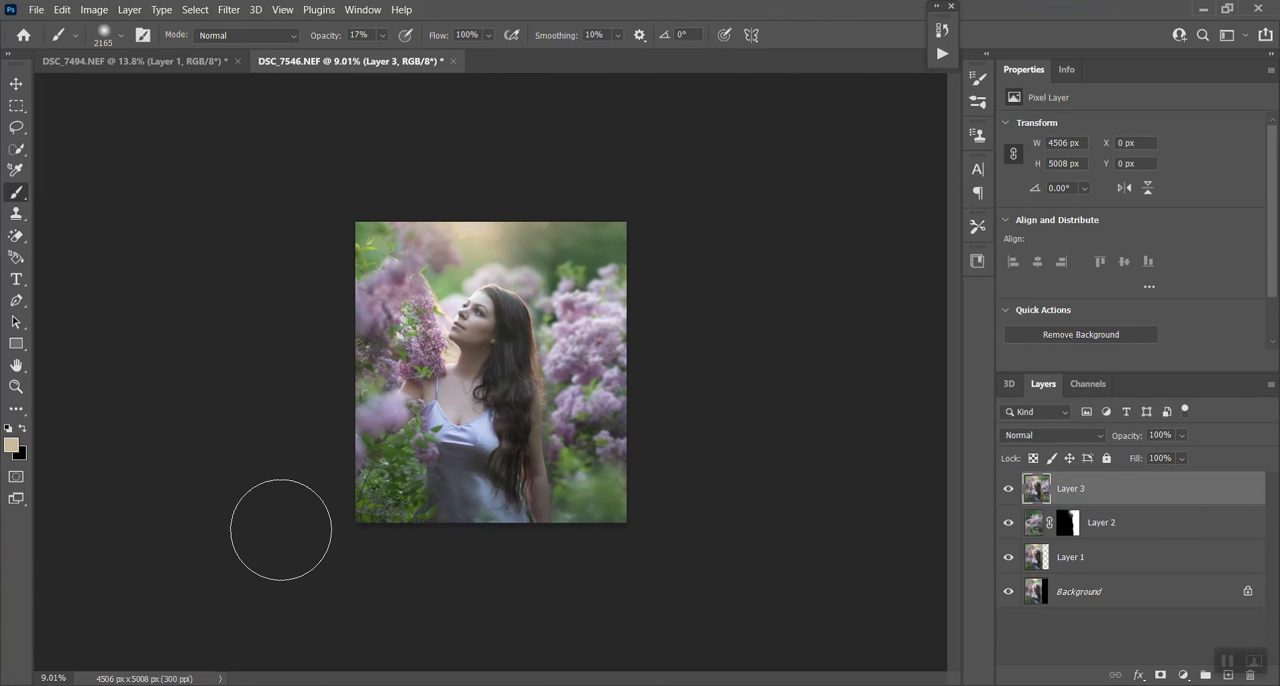
- Extend the canvas beyond the photo's left and top edges to about 4705 × 5363 px with the Crop tool
key("i")
left_click(18, 408)
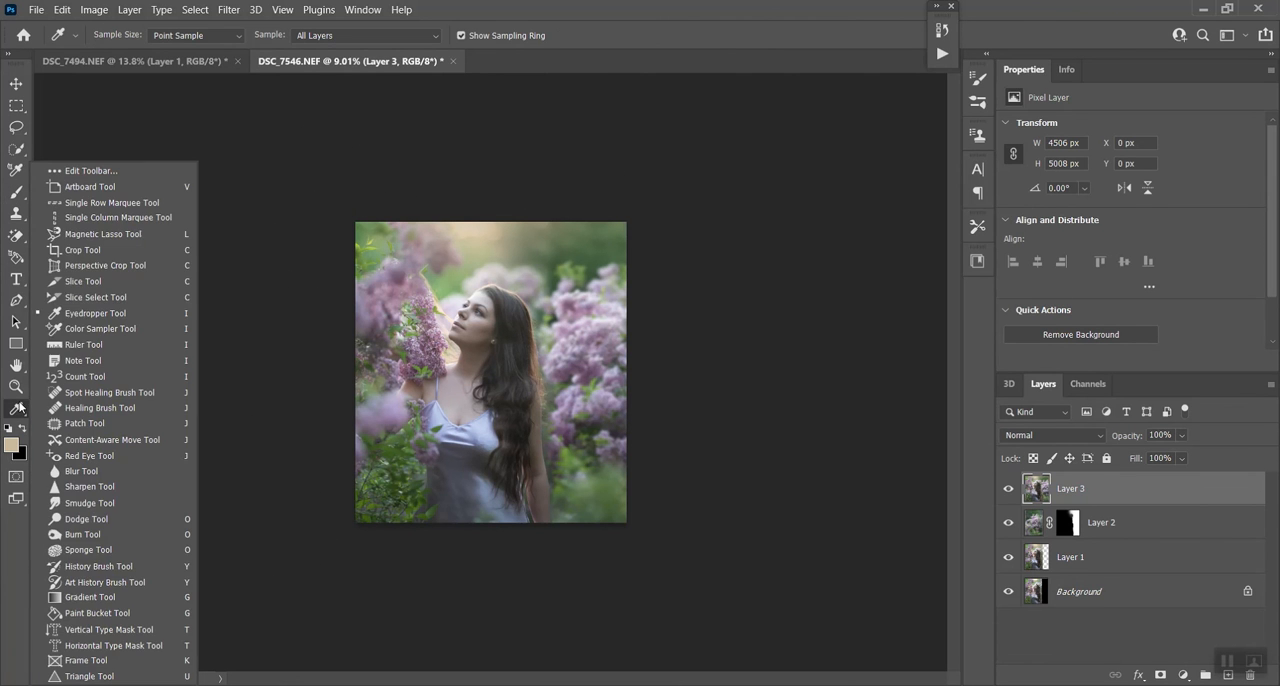
left_click(112, 250)
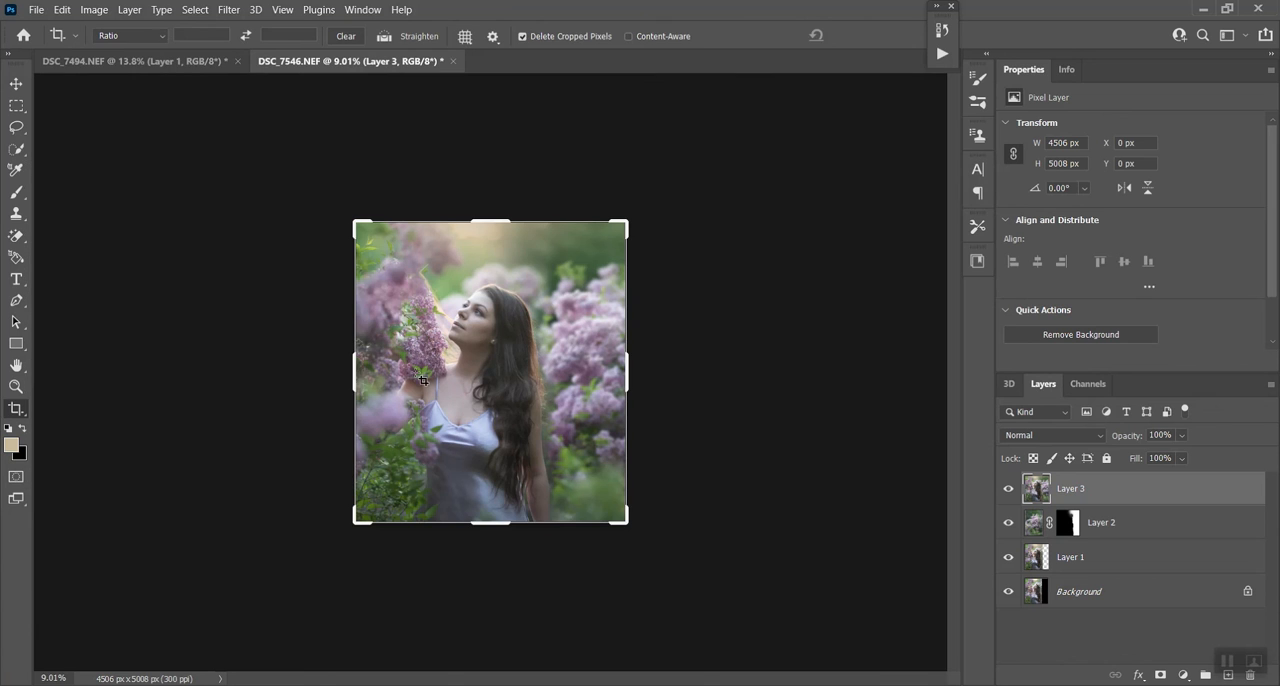
left_click_drag(351, 369, 347, 375)
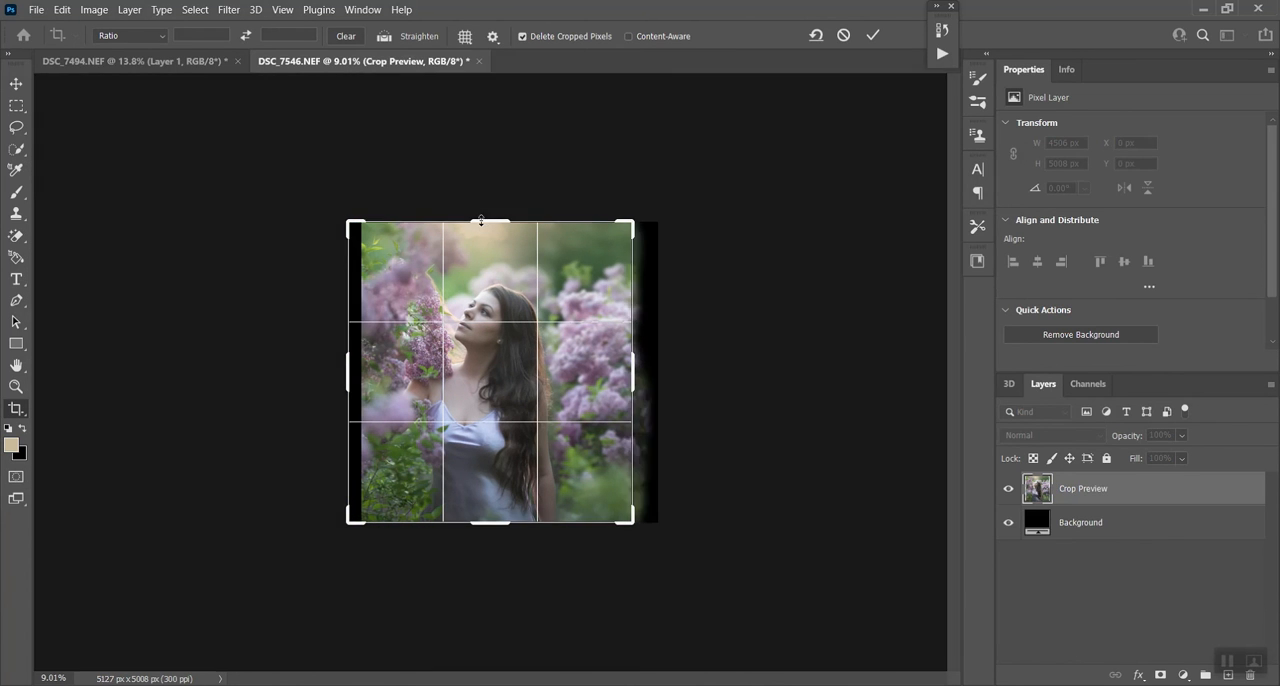
left_click_drag(481, 221, 481, 210)
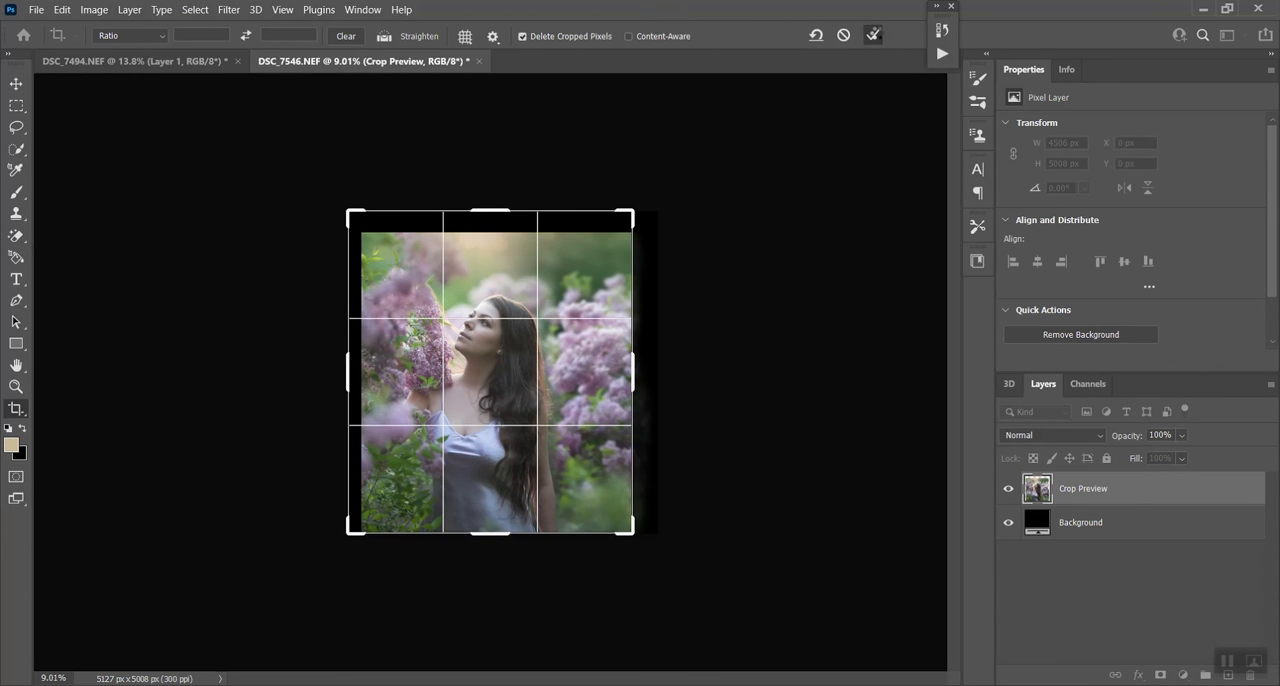
left_click(873, 35)
- Select a full-width strip about 1275 px high along the image's top and stretch it upward to about 135.6% height using Distort
left_click(18, 106)
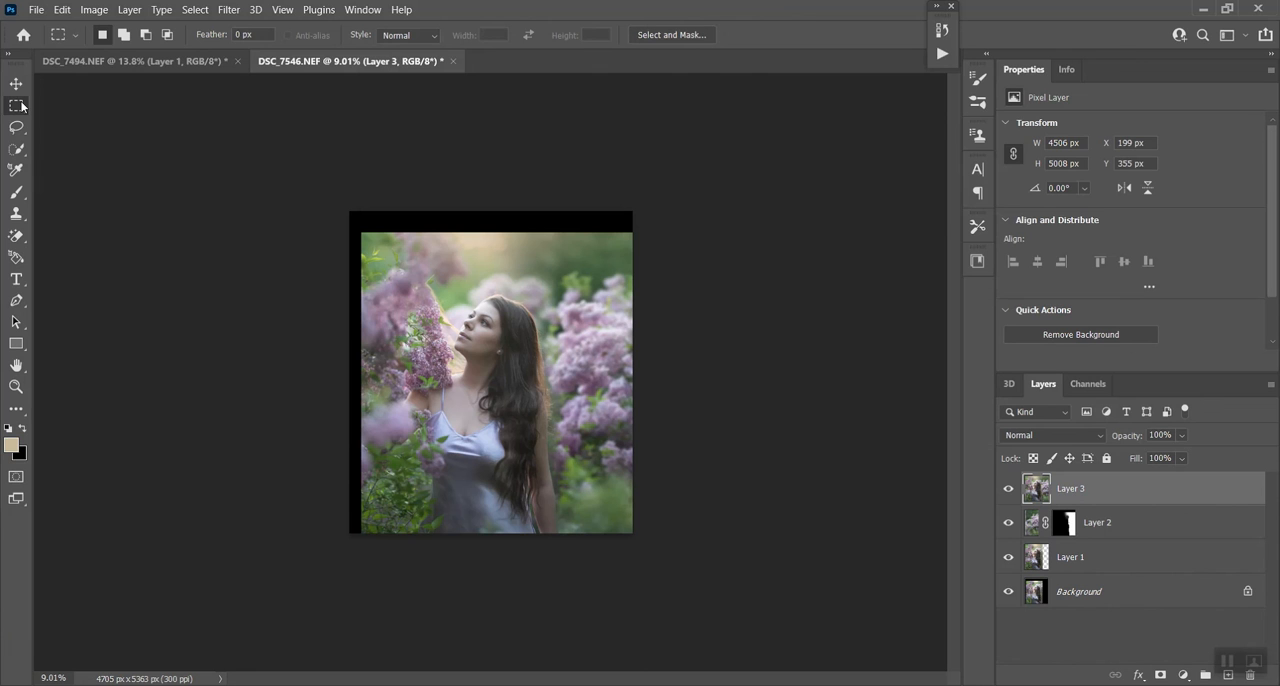
left_click_drag(349, 212, 646, 289)
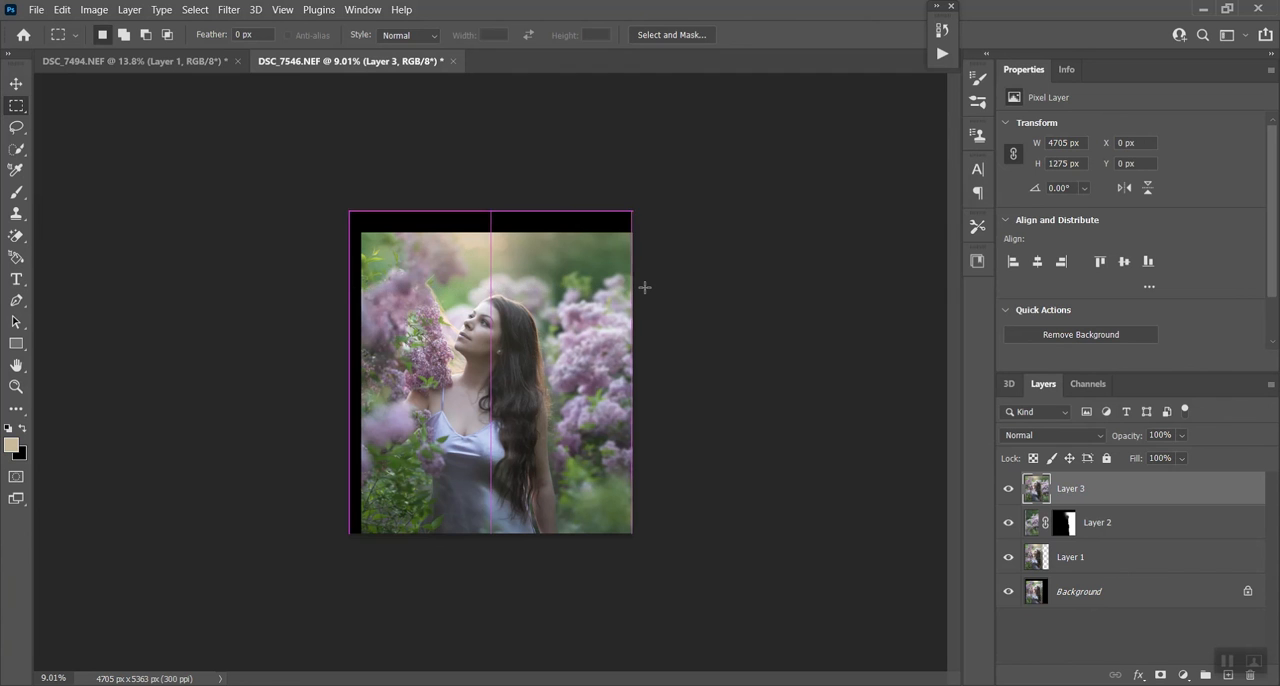
left_click(61, 10)
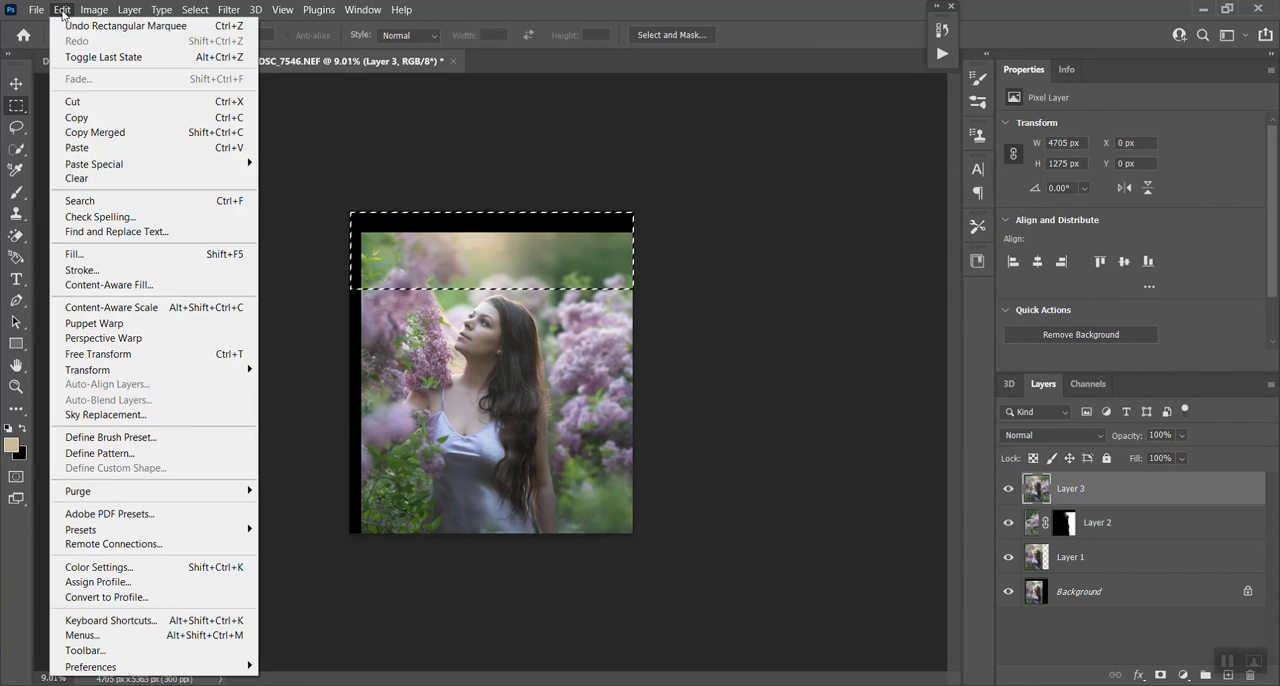
left_click(95, 354)
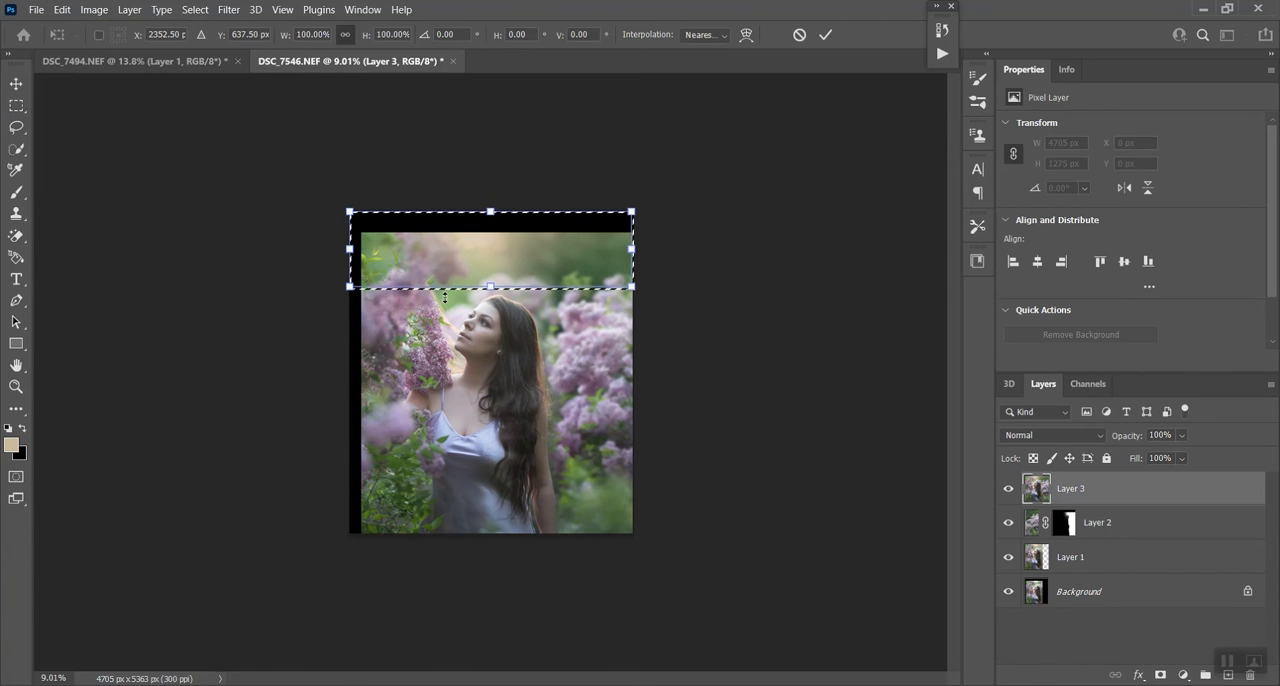
right_click(485, 250)
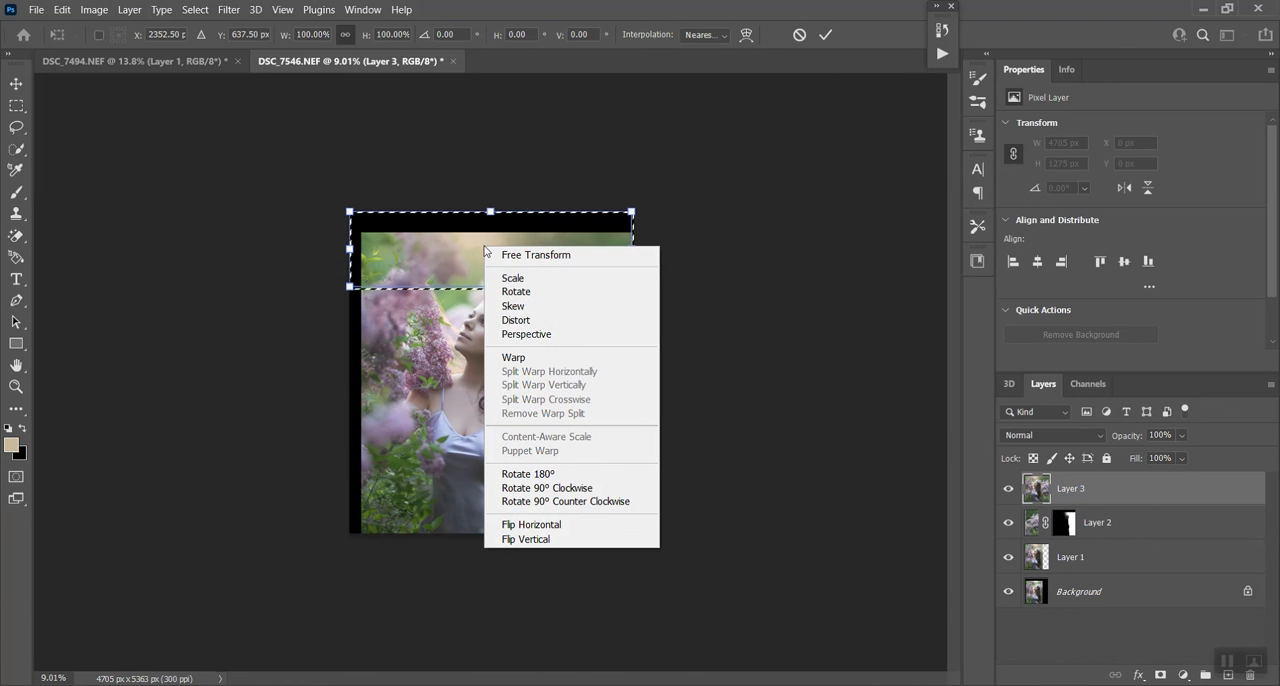
left_click(515, 321)
left_click_drag(489, 215, 490, 189)
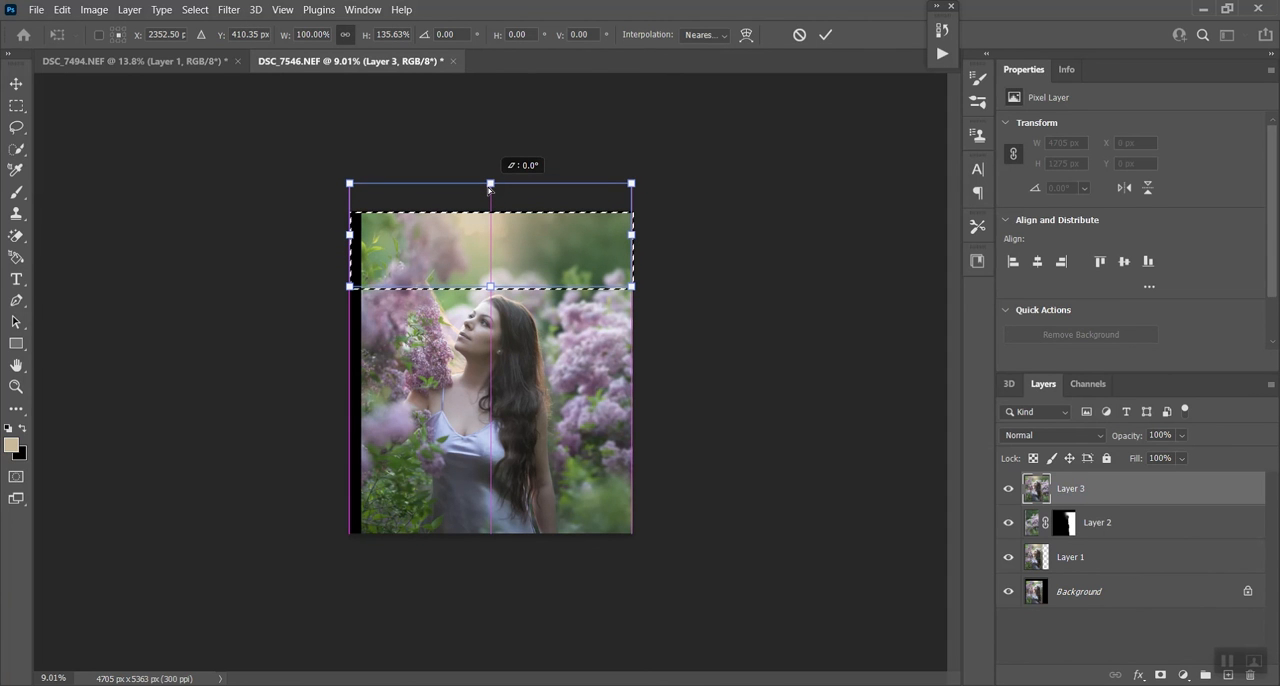
left_click(825, 35)
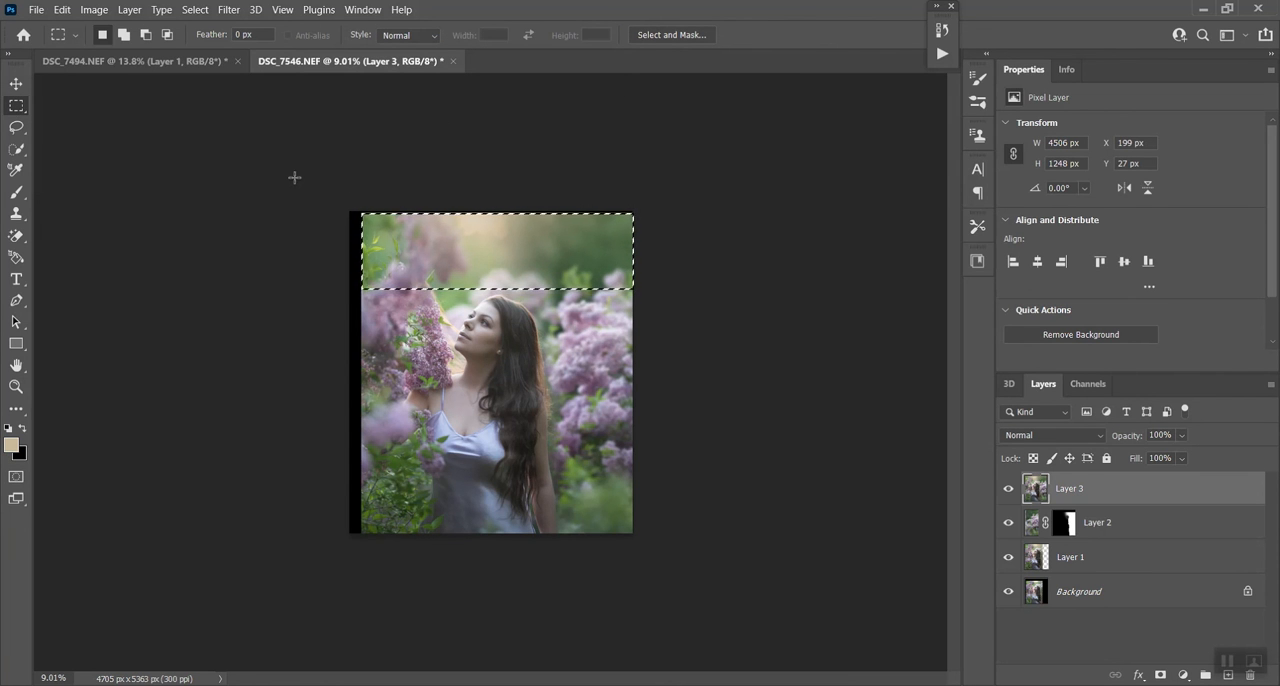
- Select a full-height strip about 1130 px wide along the image's left side and stretch it outward to about 116.7% width using Distort
left_click(358, 193)
left_click_drag(290, 182, 417, 538)
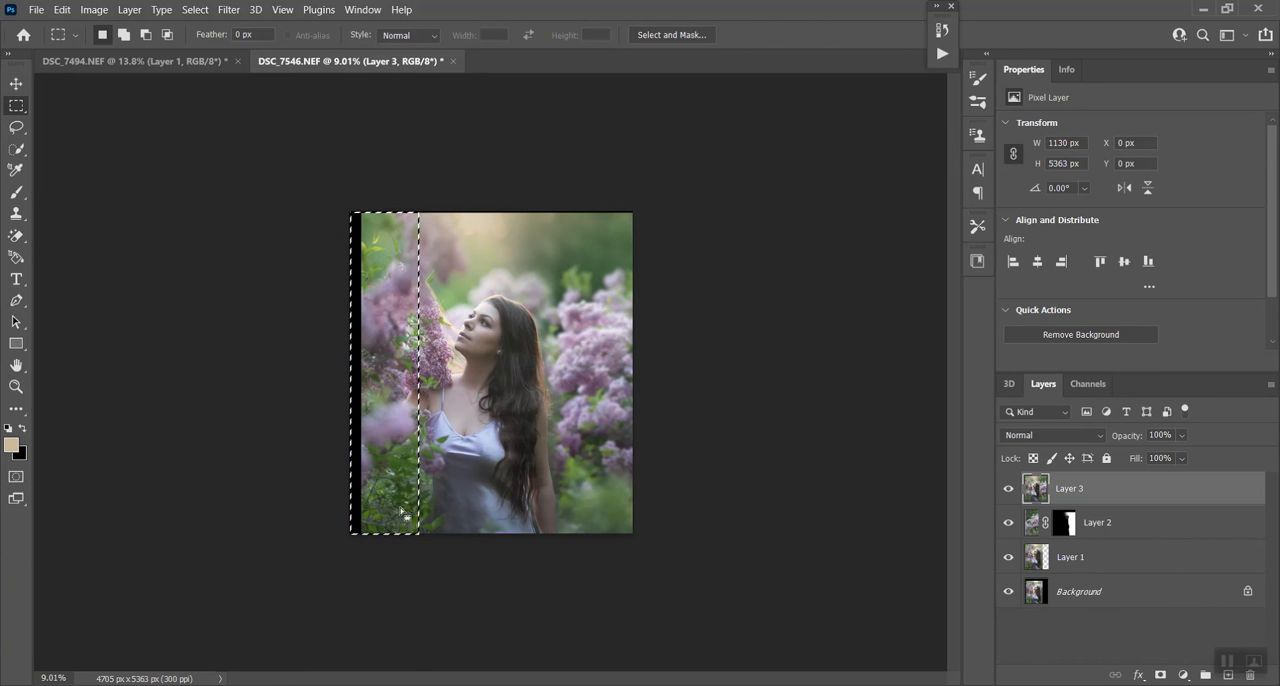
left_click(62, 10)
left_click(102, 356)
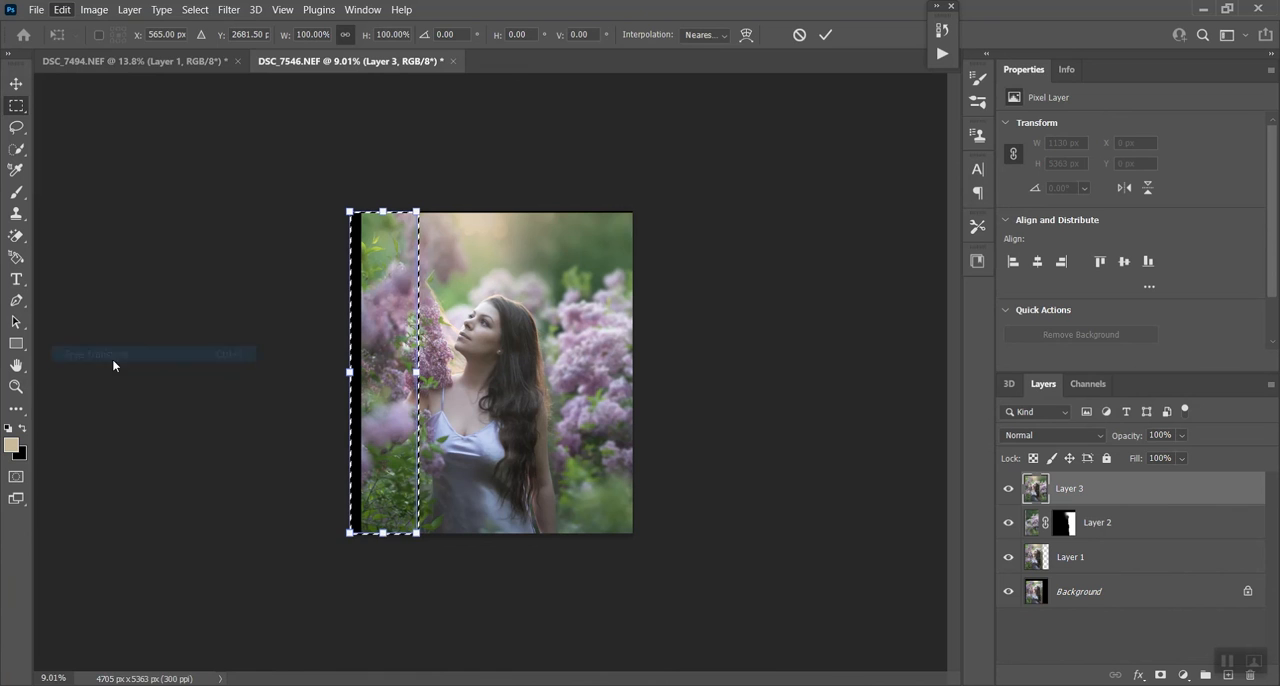
right_click(384, 331)
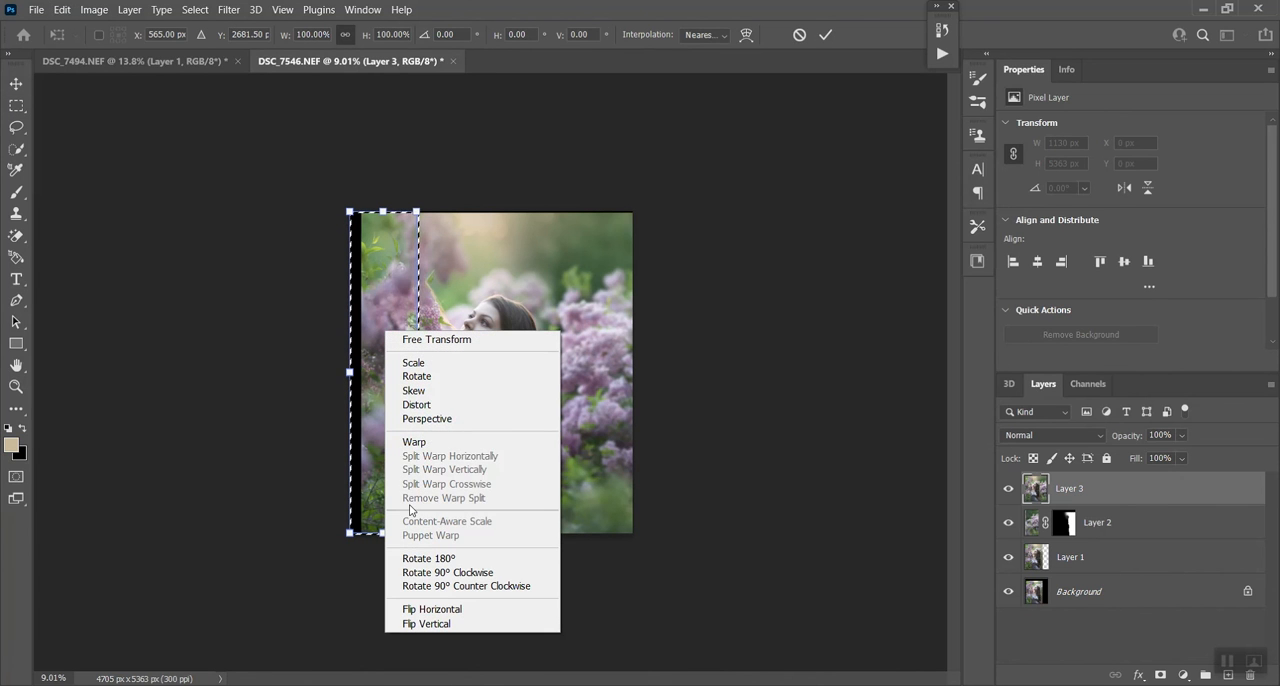
left_click(416, 404)
left_click_drag(349, 372, 338, 372)
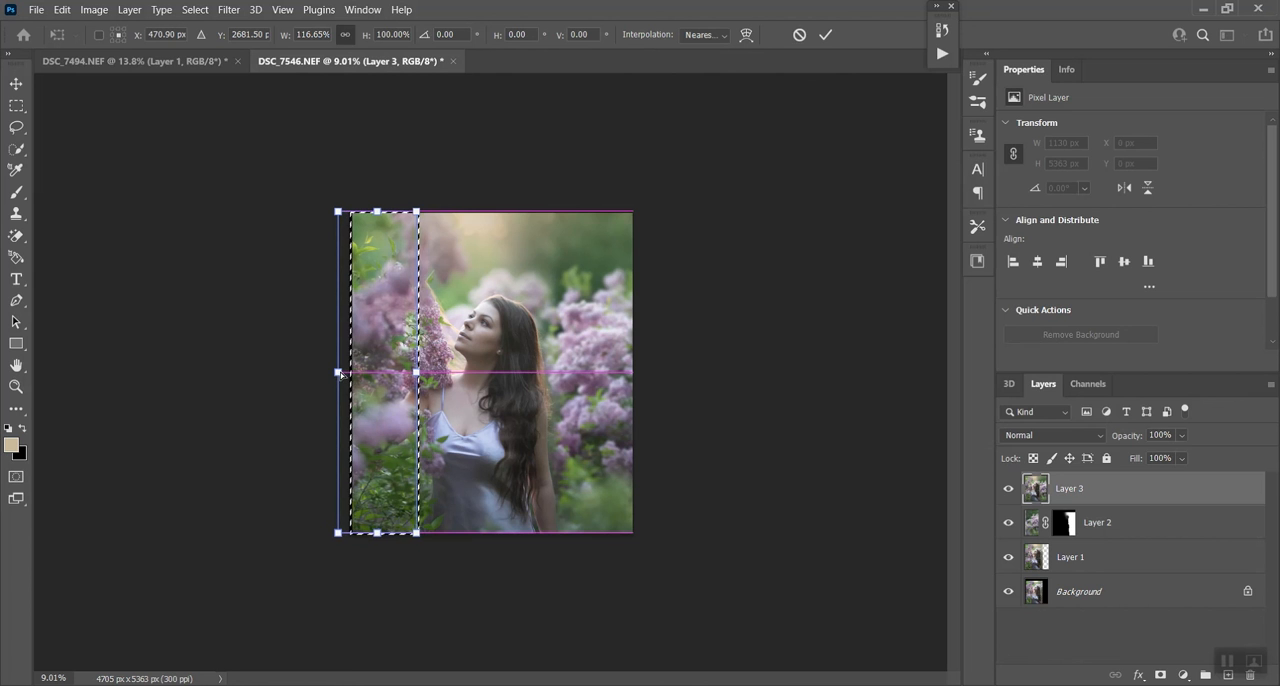
left_click(825, 35)
key("m")
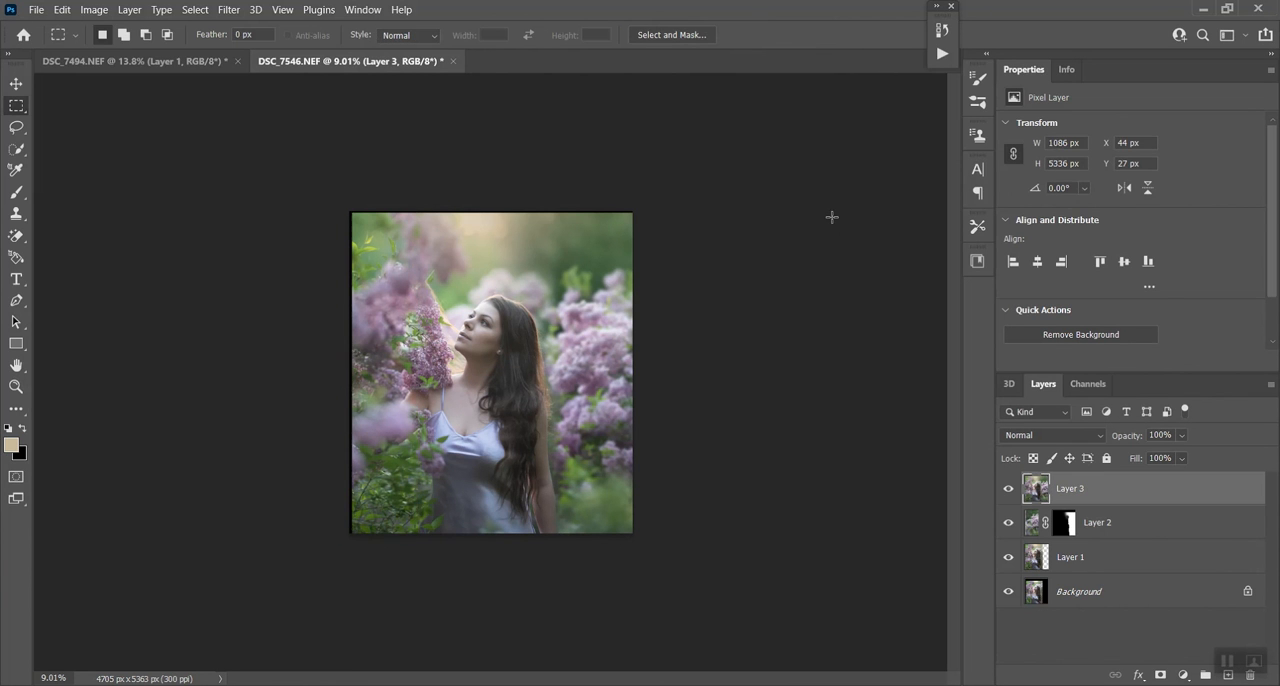
- Crop off the thin black borders along the image's left and top edges, leaving about 4661 × 5336 px
key("ctrl+plus")
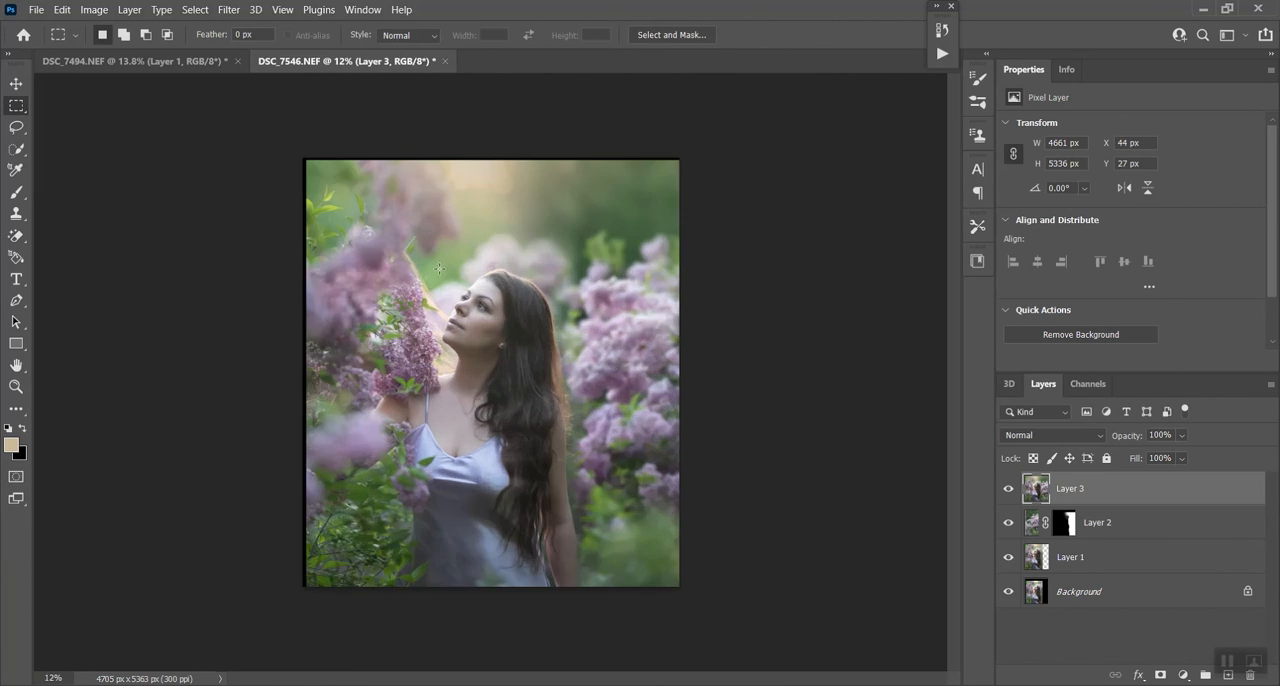
key("c")
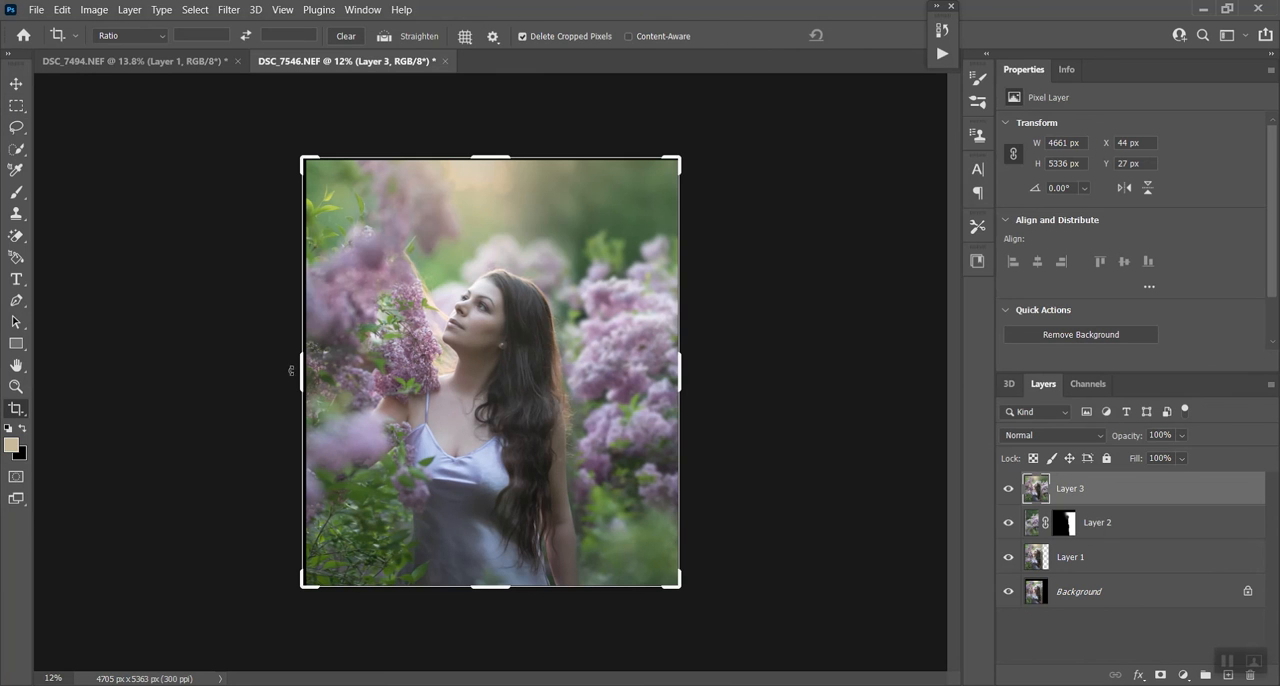
left_click_drag(300, 375, 303, 375)
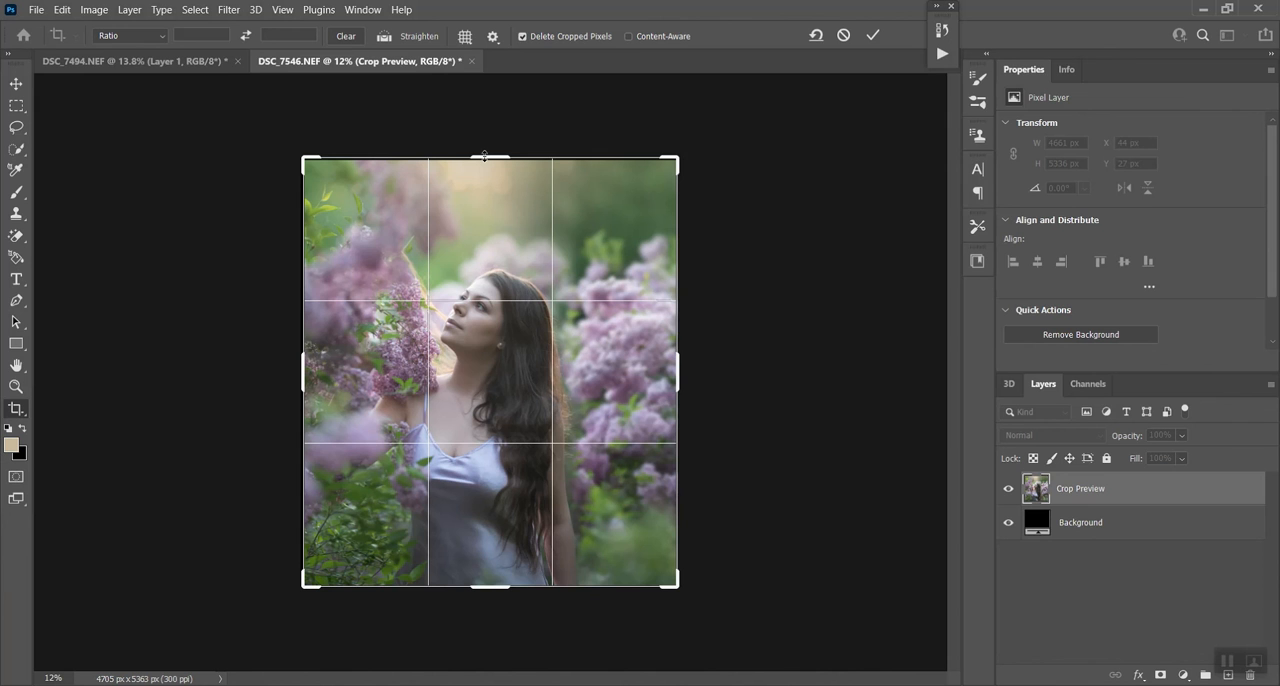
left_click_drag(485, 156, 486, 157)
left_click(873, 35)
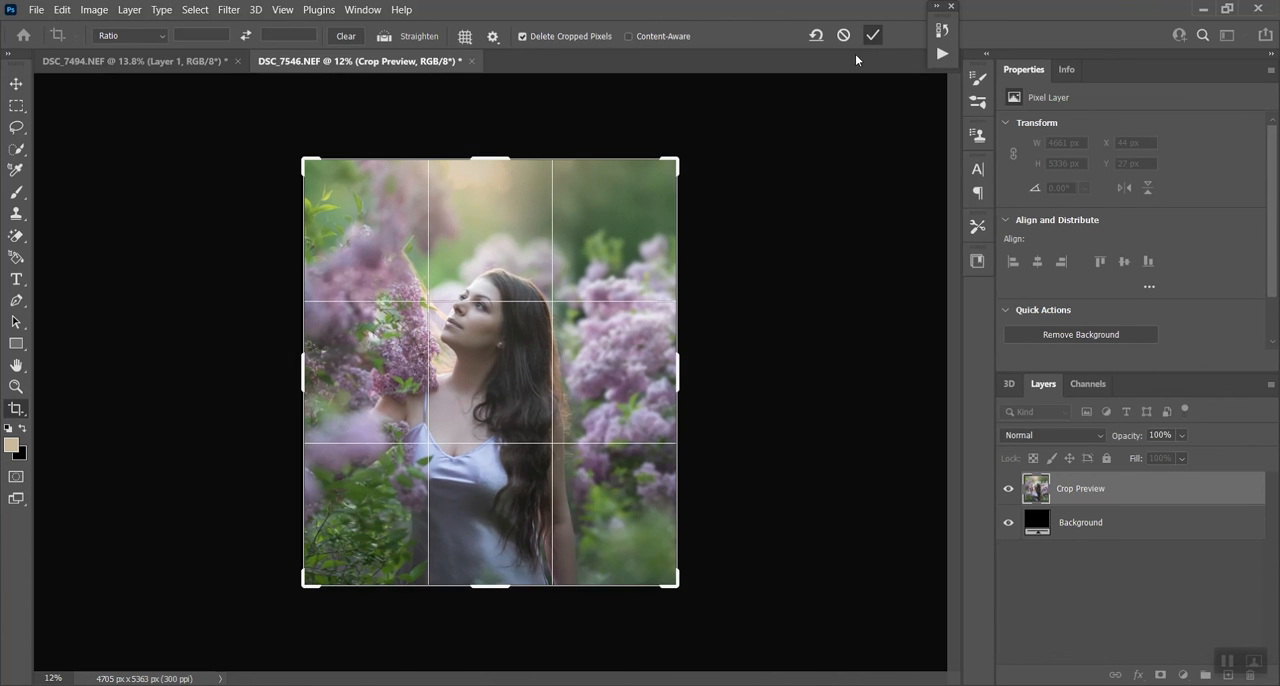
scroll(676, 281, "down", 4)
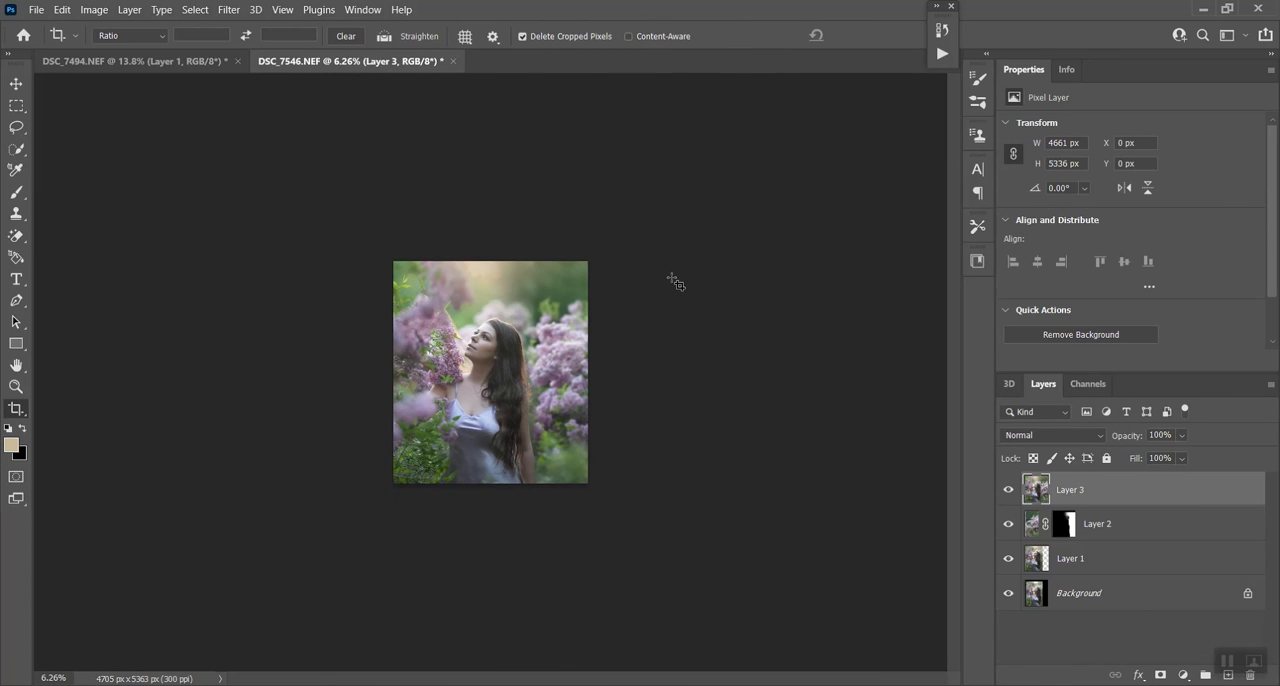
scroll(668, 316, "up", 1)
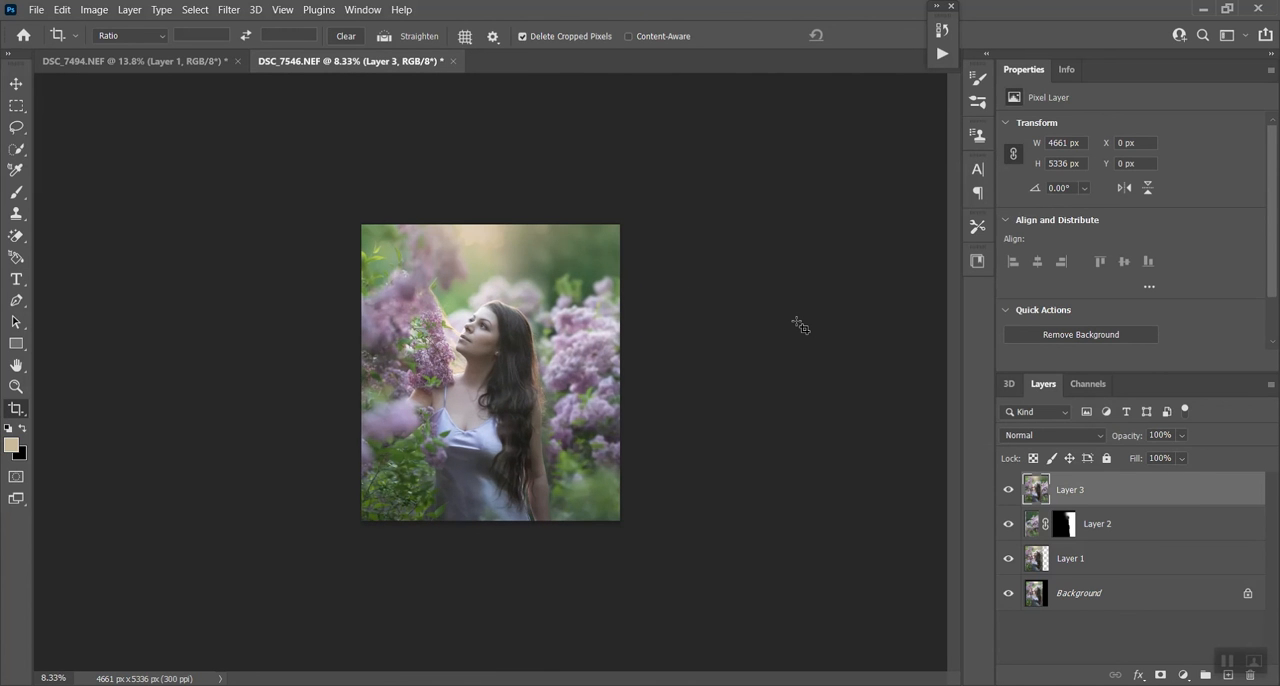